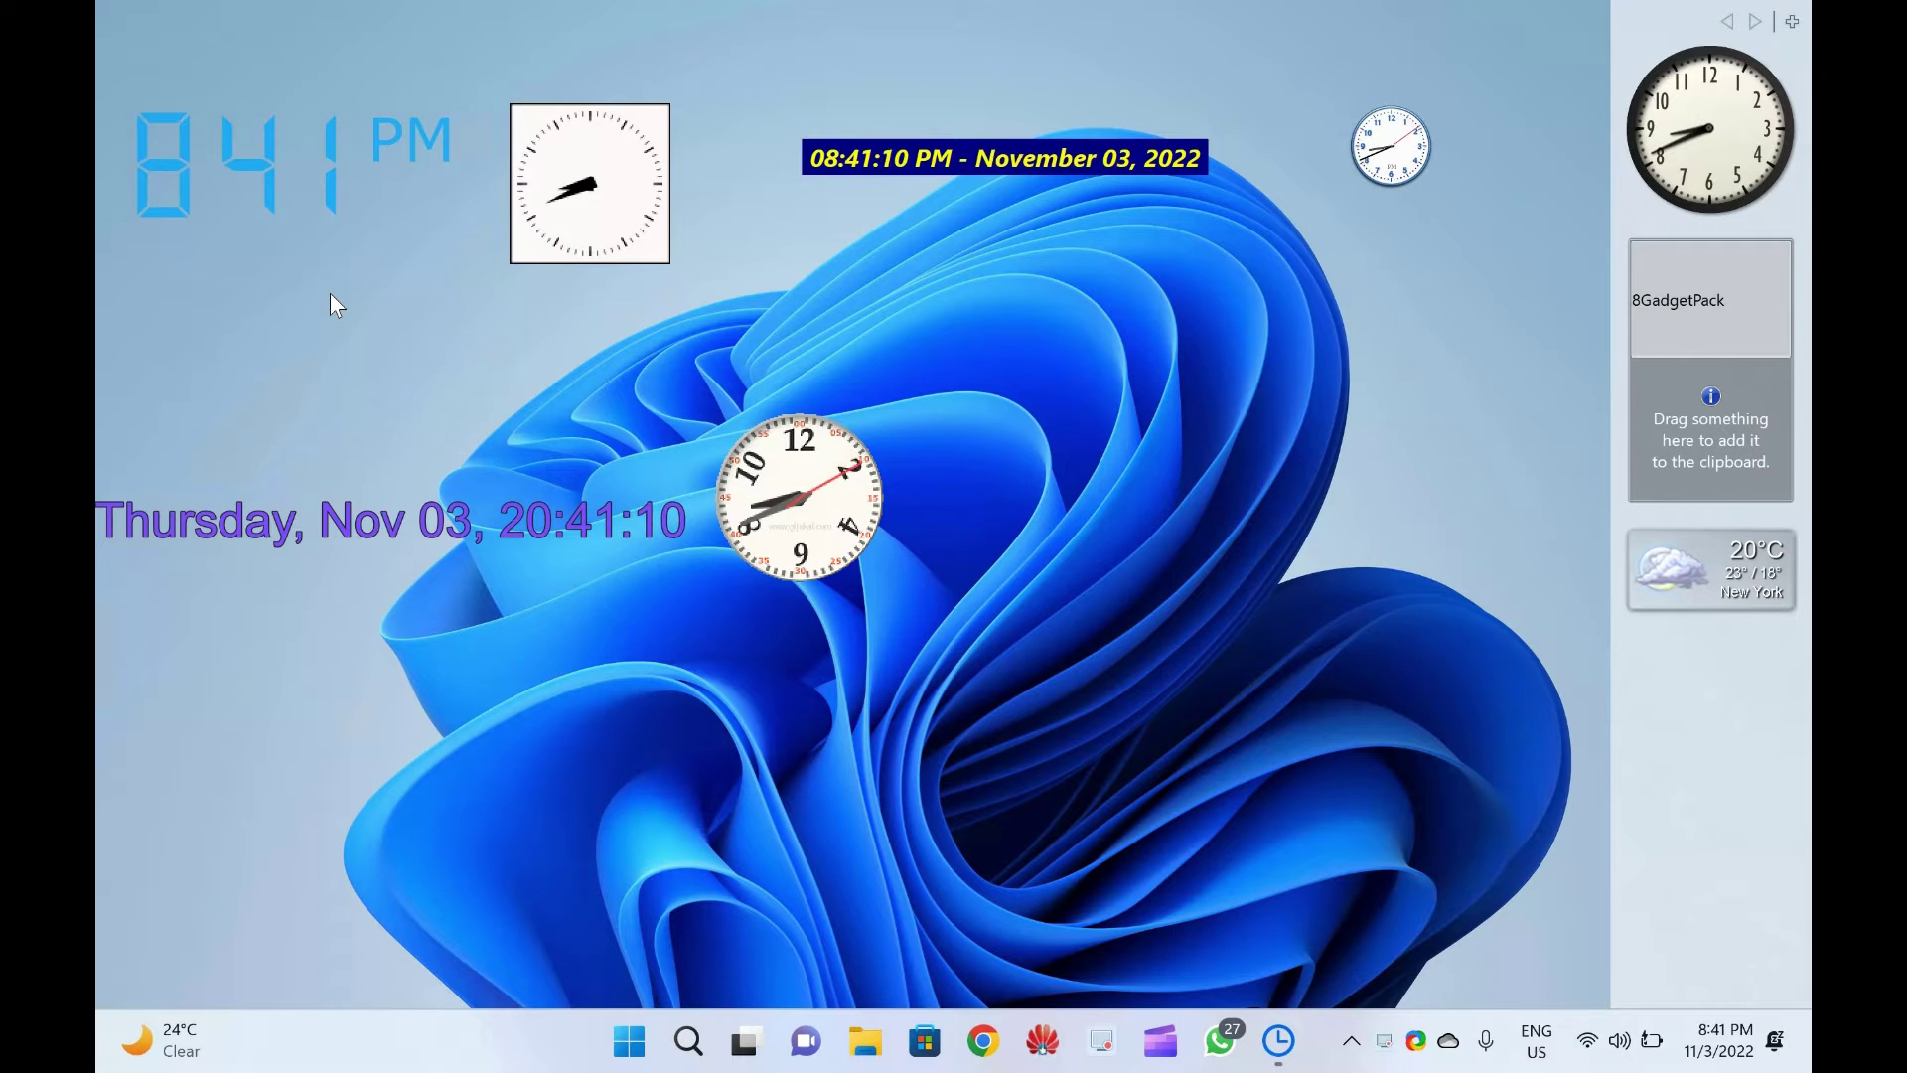
Nudge the blue digital clock gadget slightly upward within the top-left corner
mouse_move(268, 178)
left_mouse_down()
mouse_move(315, 289)
mouse_move(264, 134)
left_mouse_up()
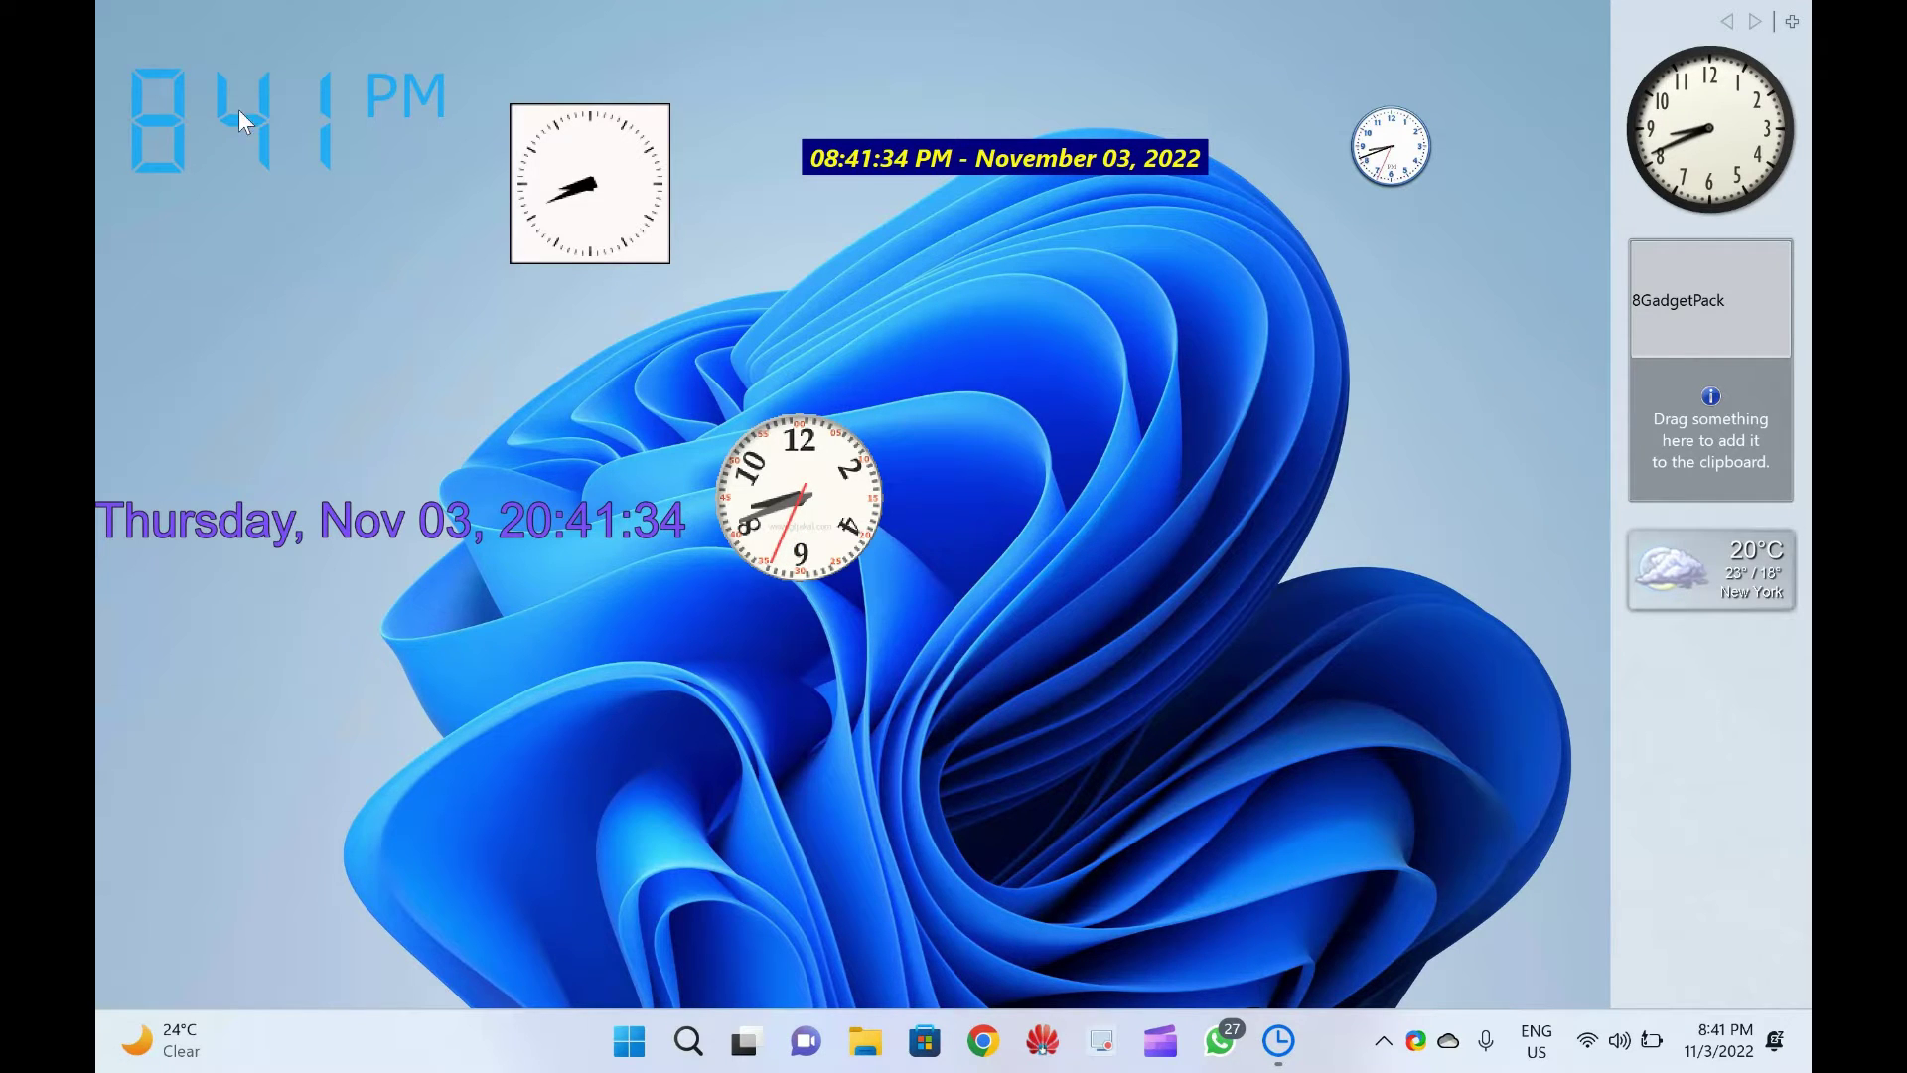
left_click_drag(248, 164, 251, 142)
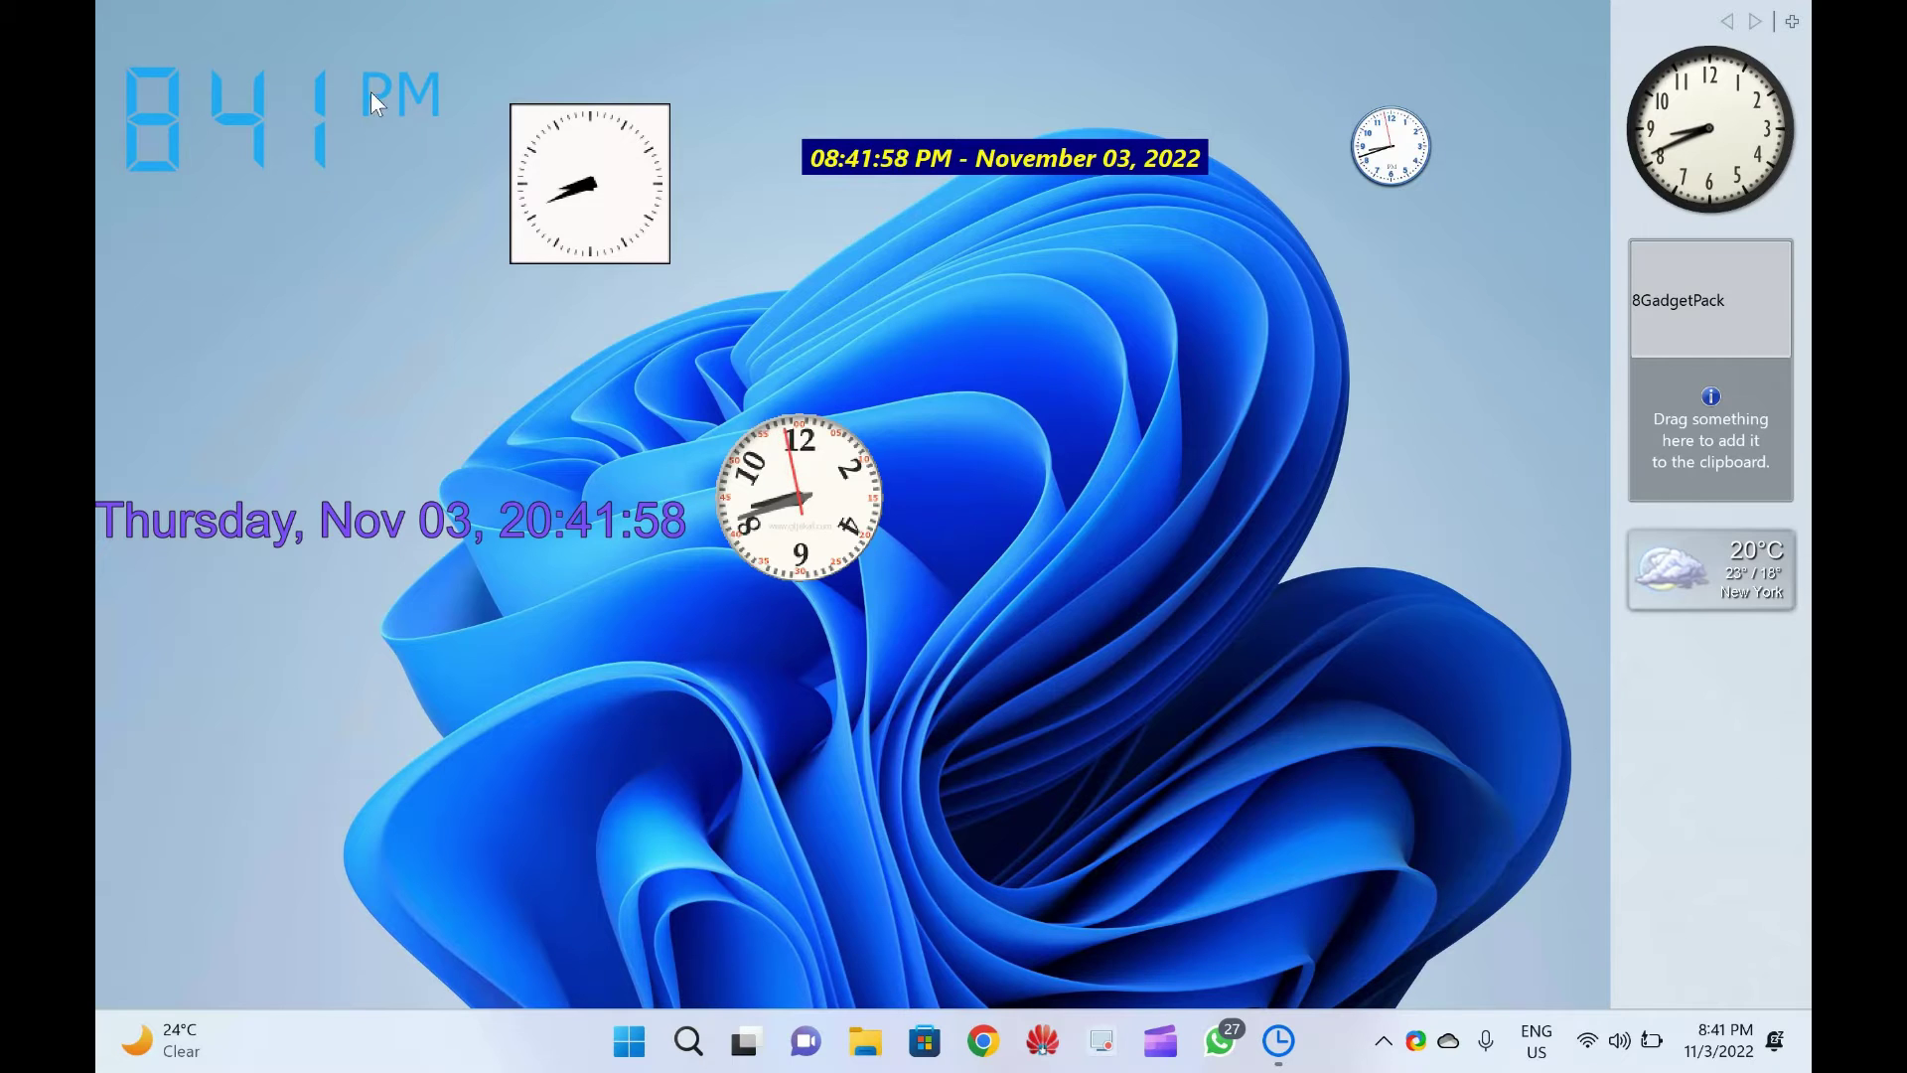
Bring up Digital Clock 4's settings from its menu, move the window aside and show the Misc page
right_click(246, 120)
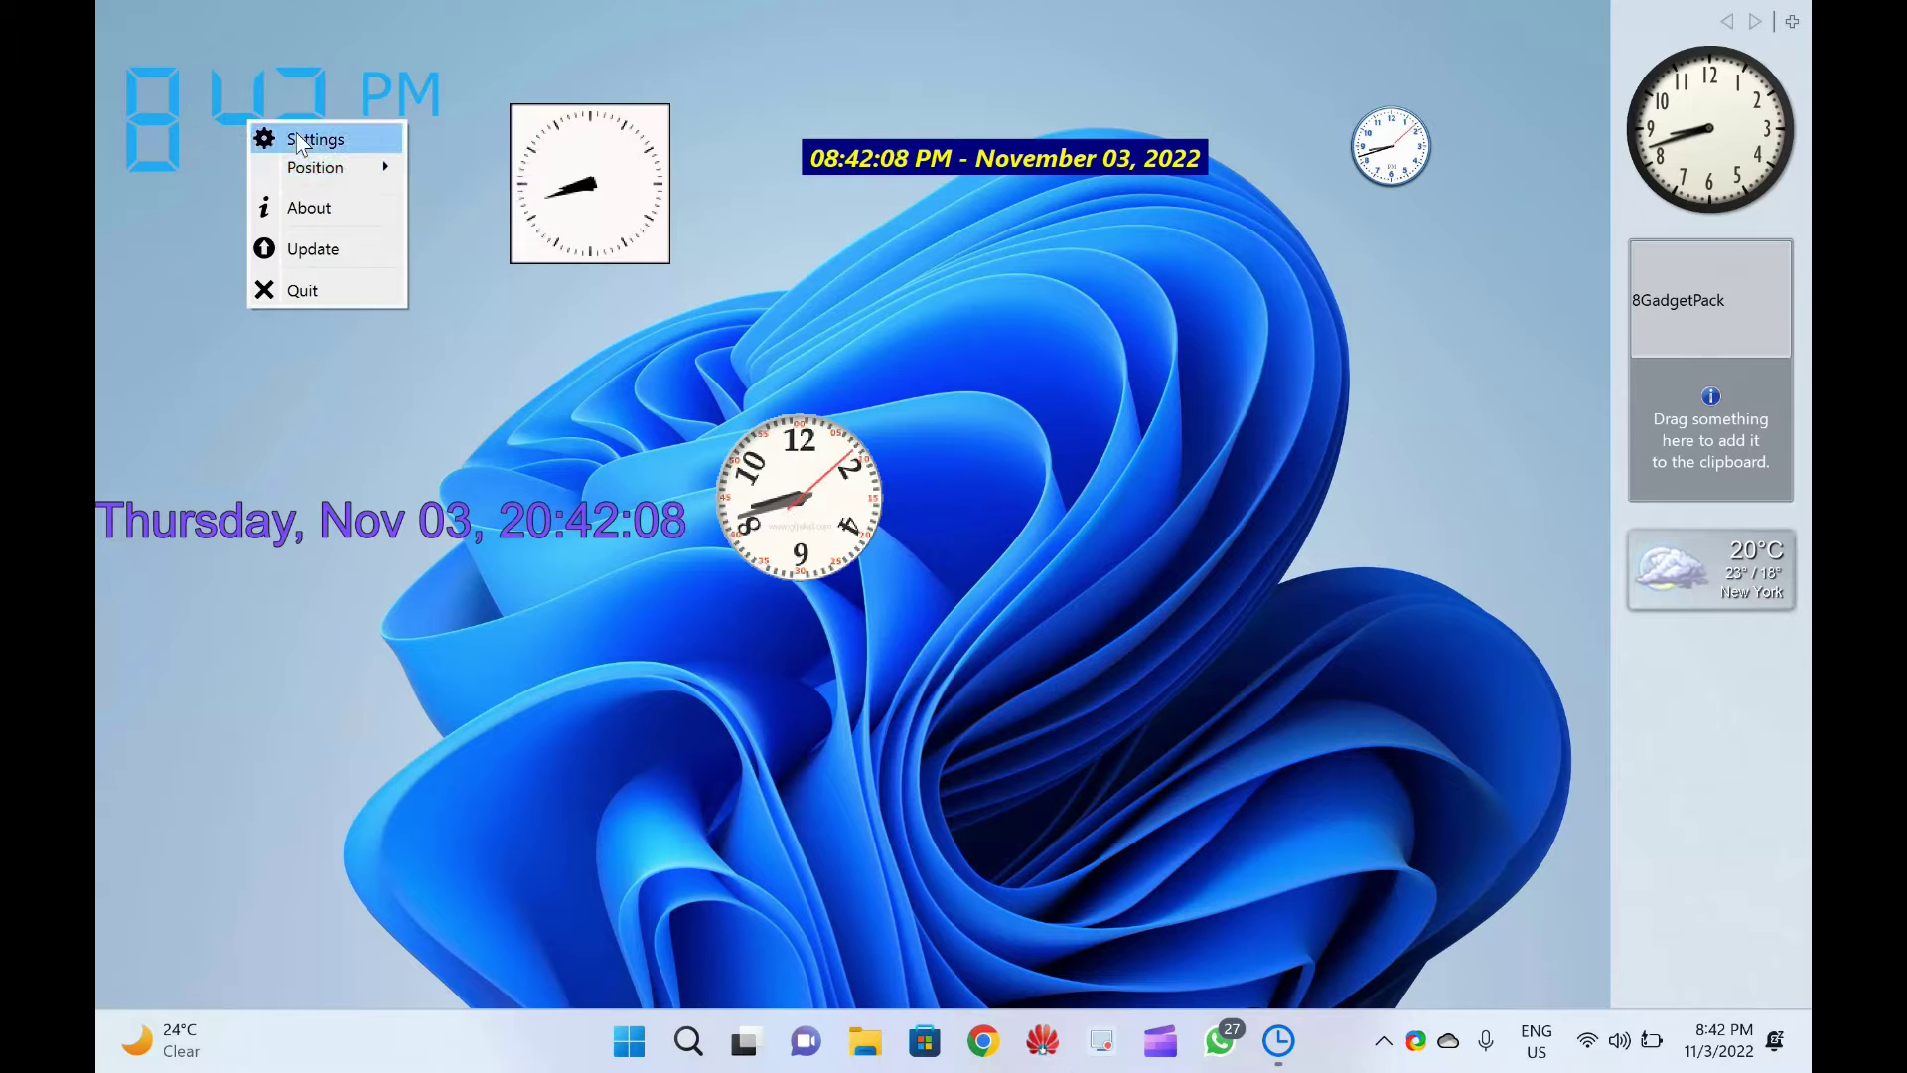
left_click(297, 132)
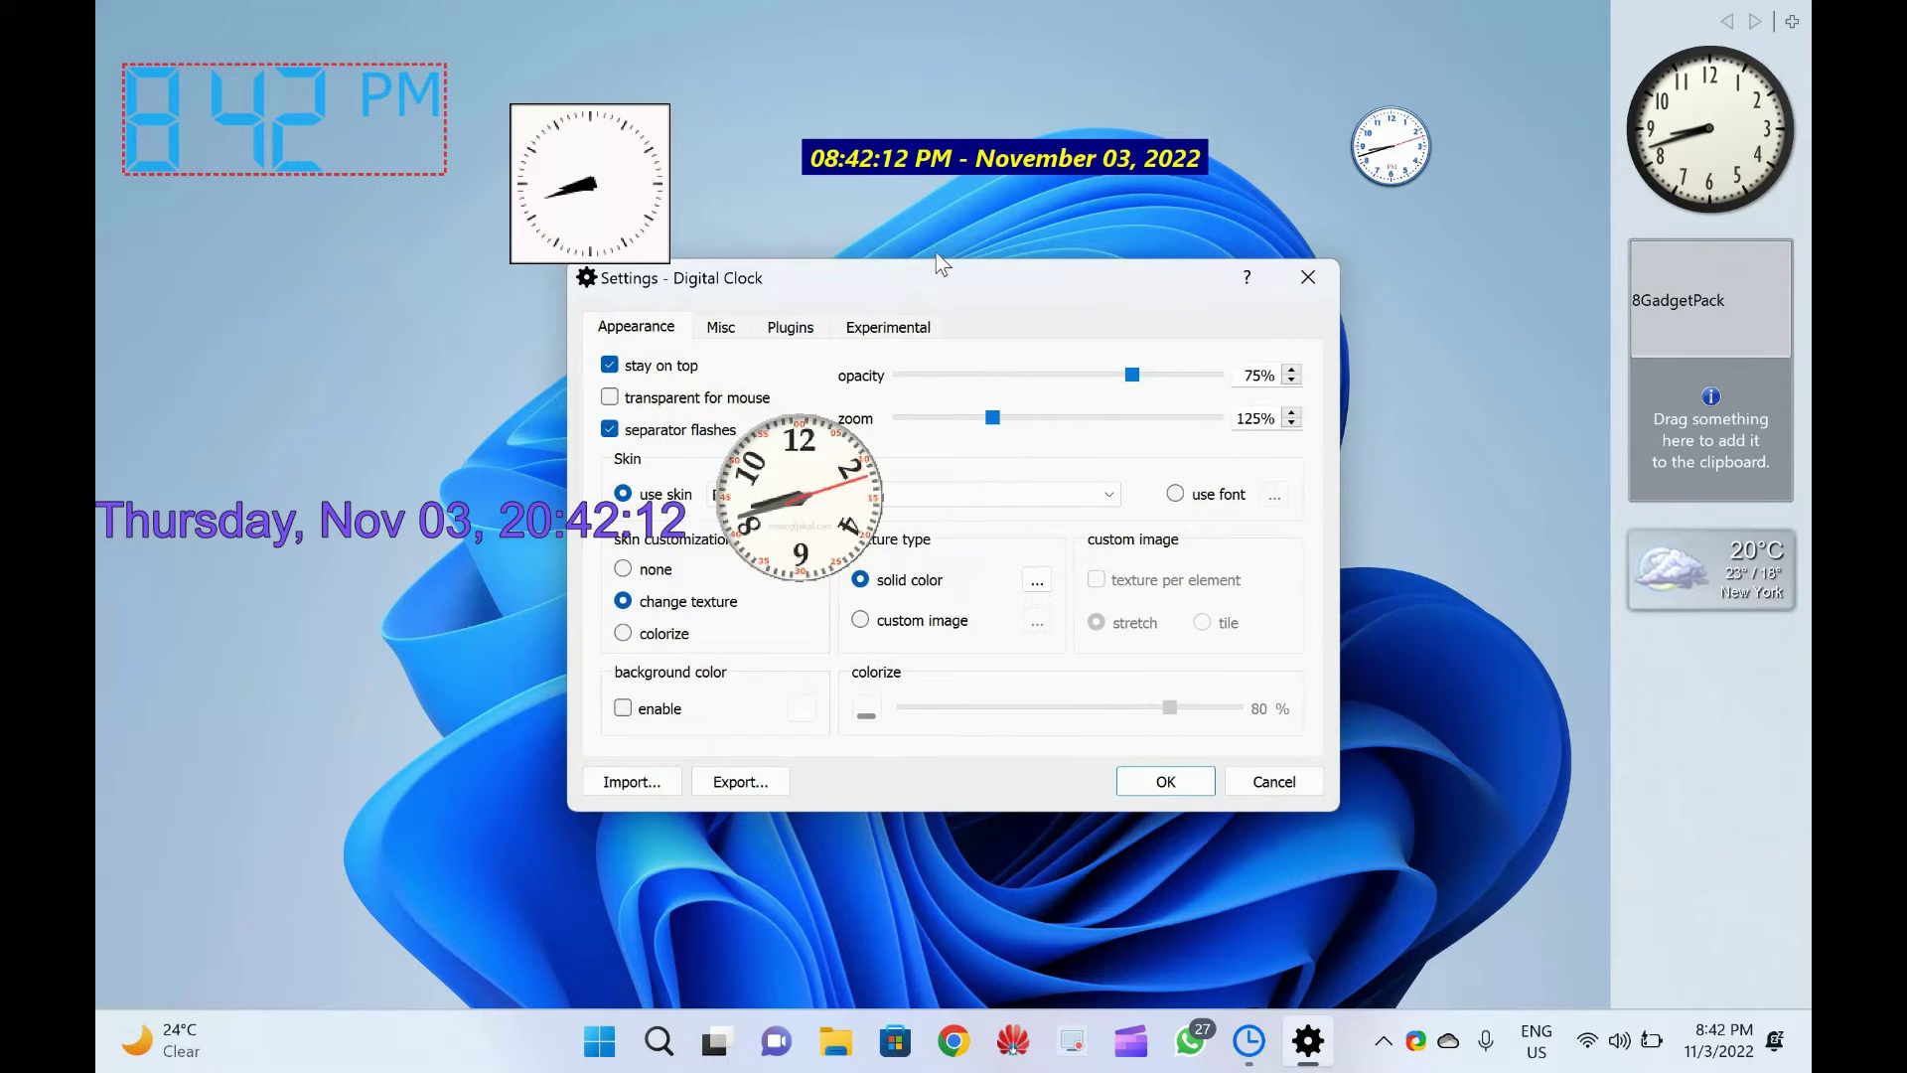
mouse_move(890, 285)
left_mouse_down()
mouse_move(1124, 165)
mouse_move(1184, 384)
left_mouse_up()
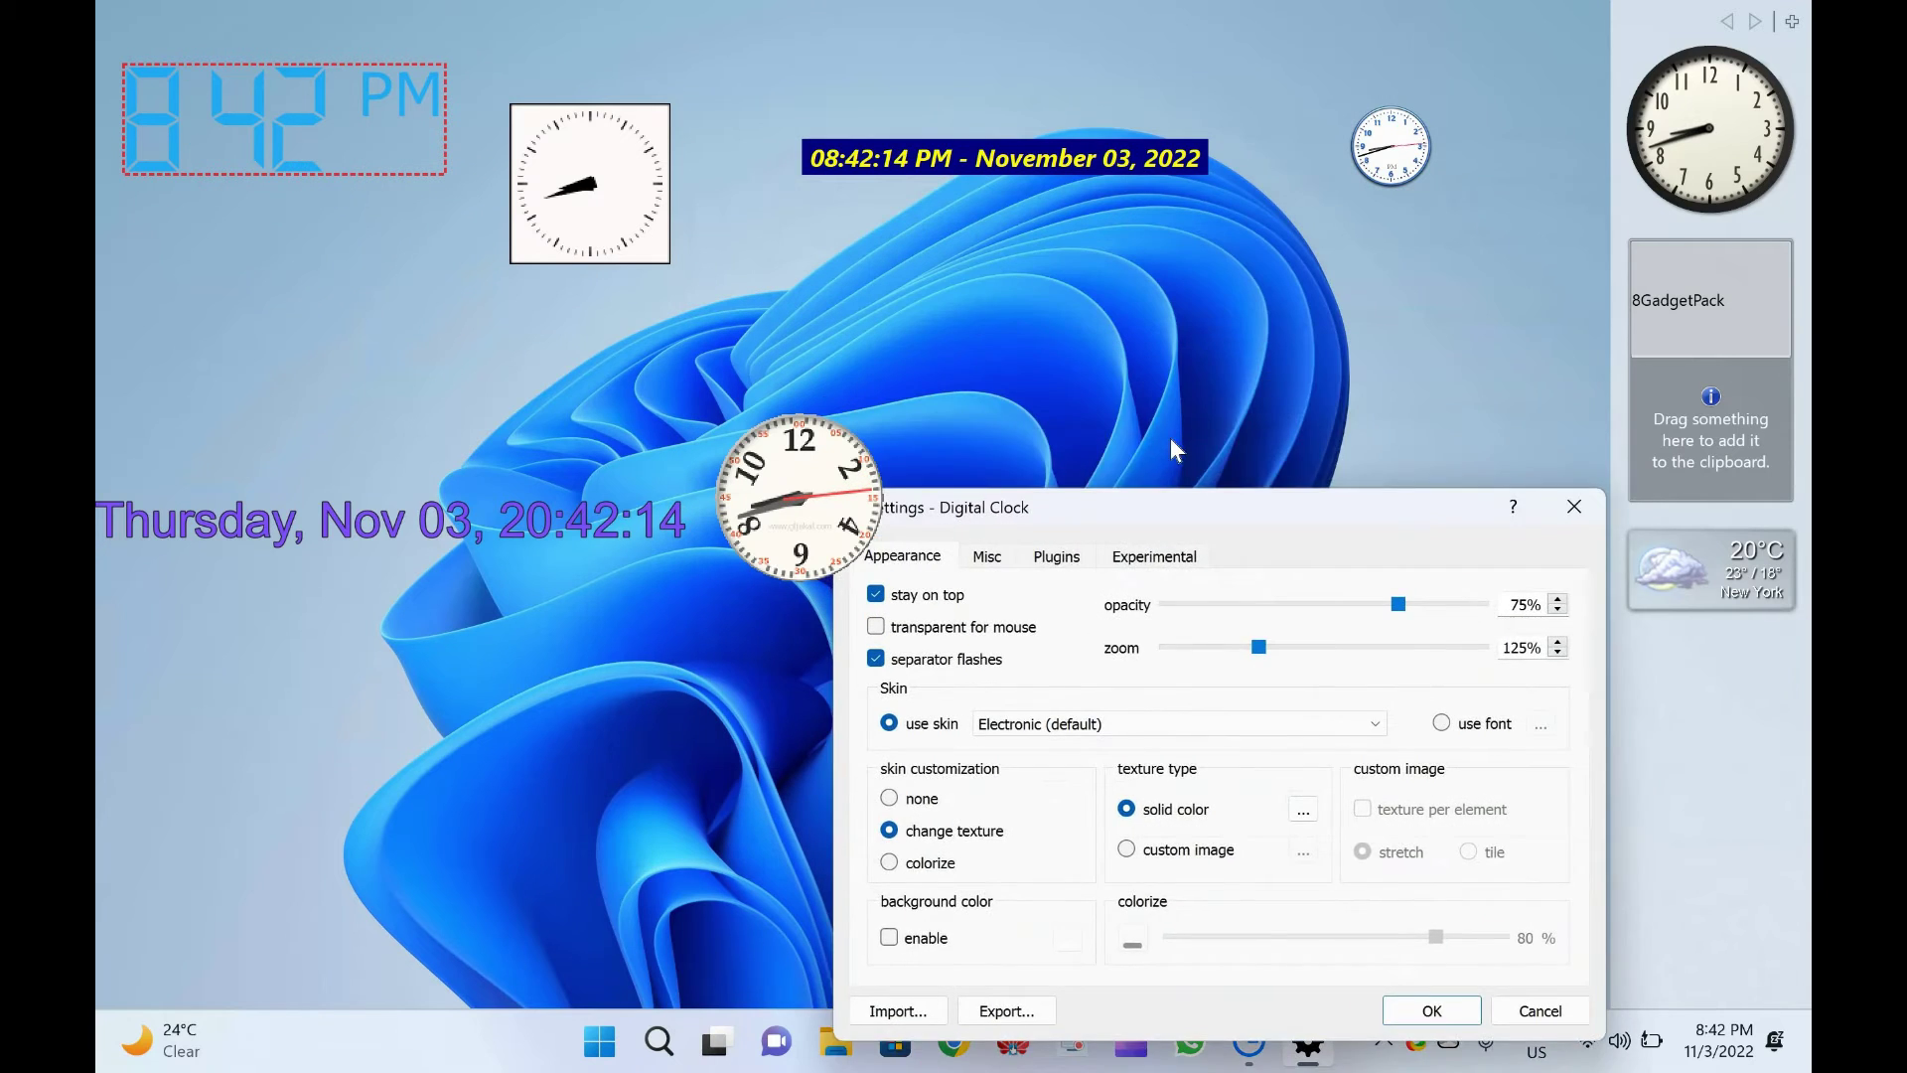
left_click_drag(1185, 385, 1206, 307)
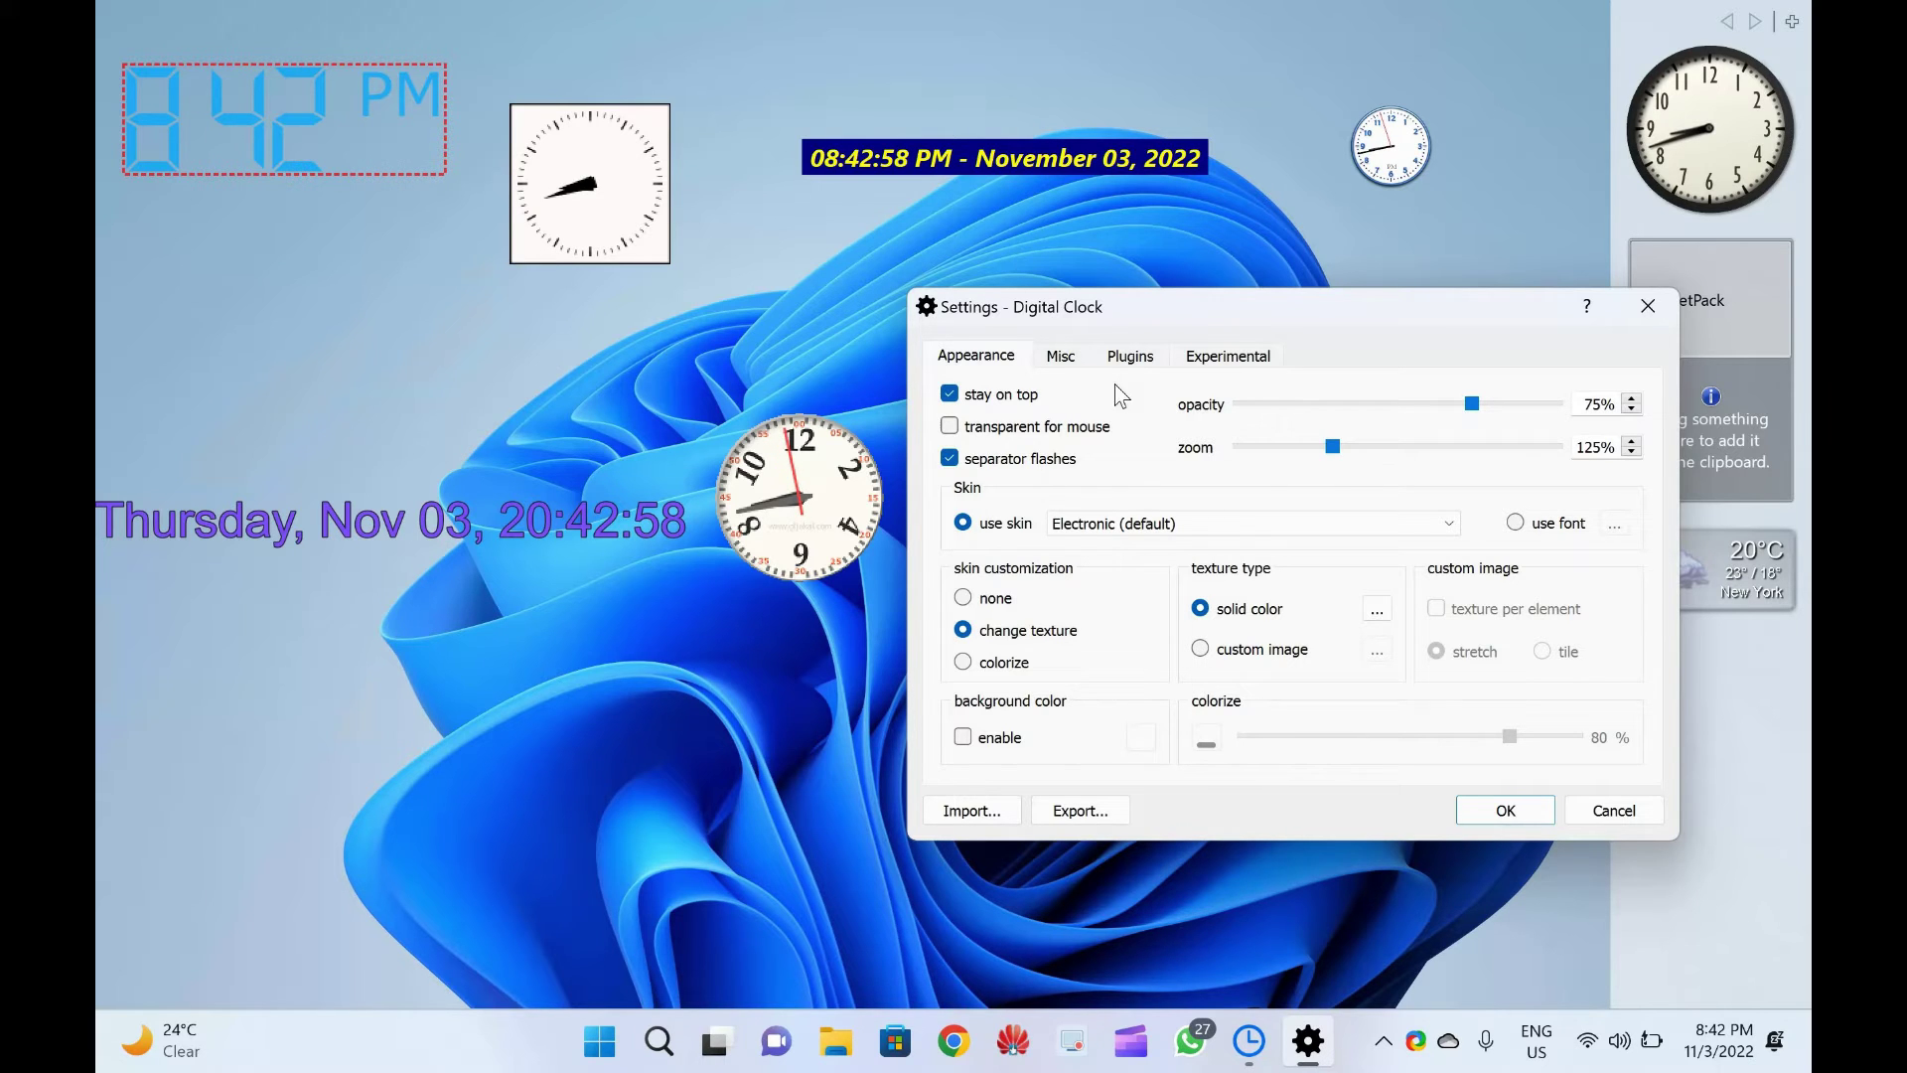
left_click(1061, 355)
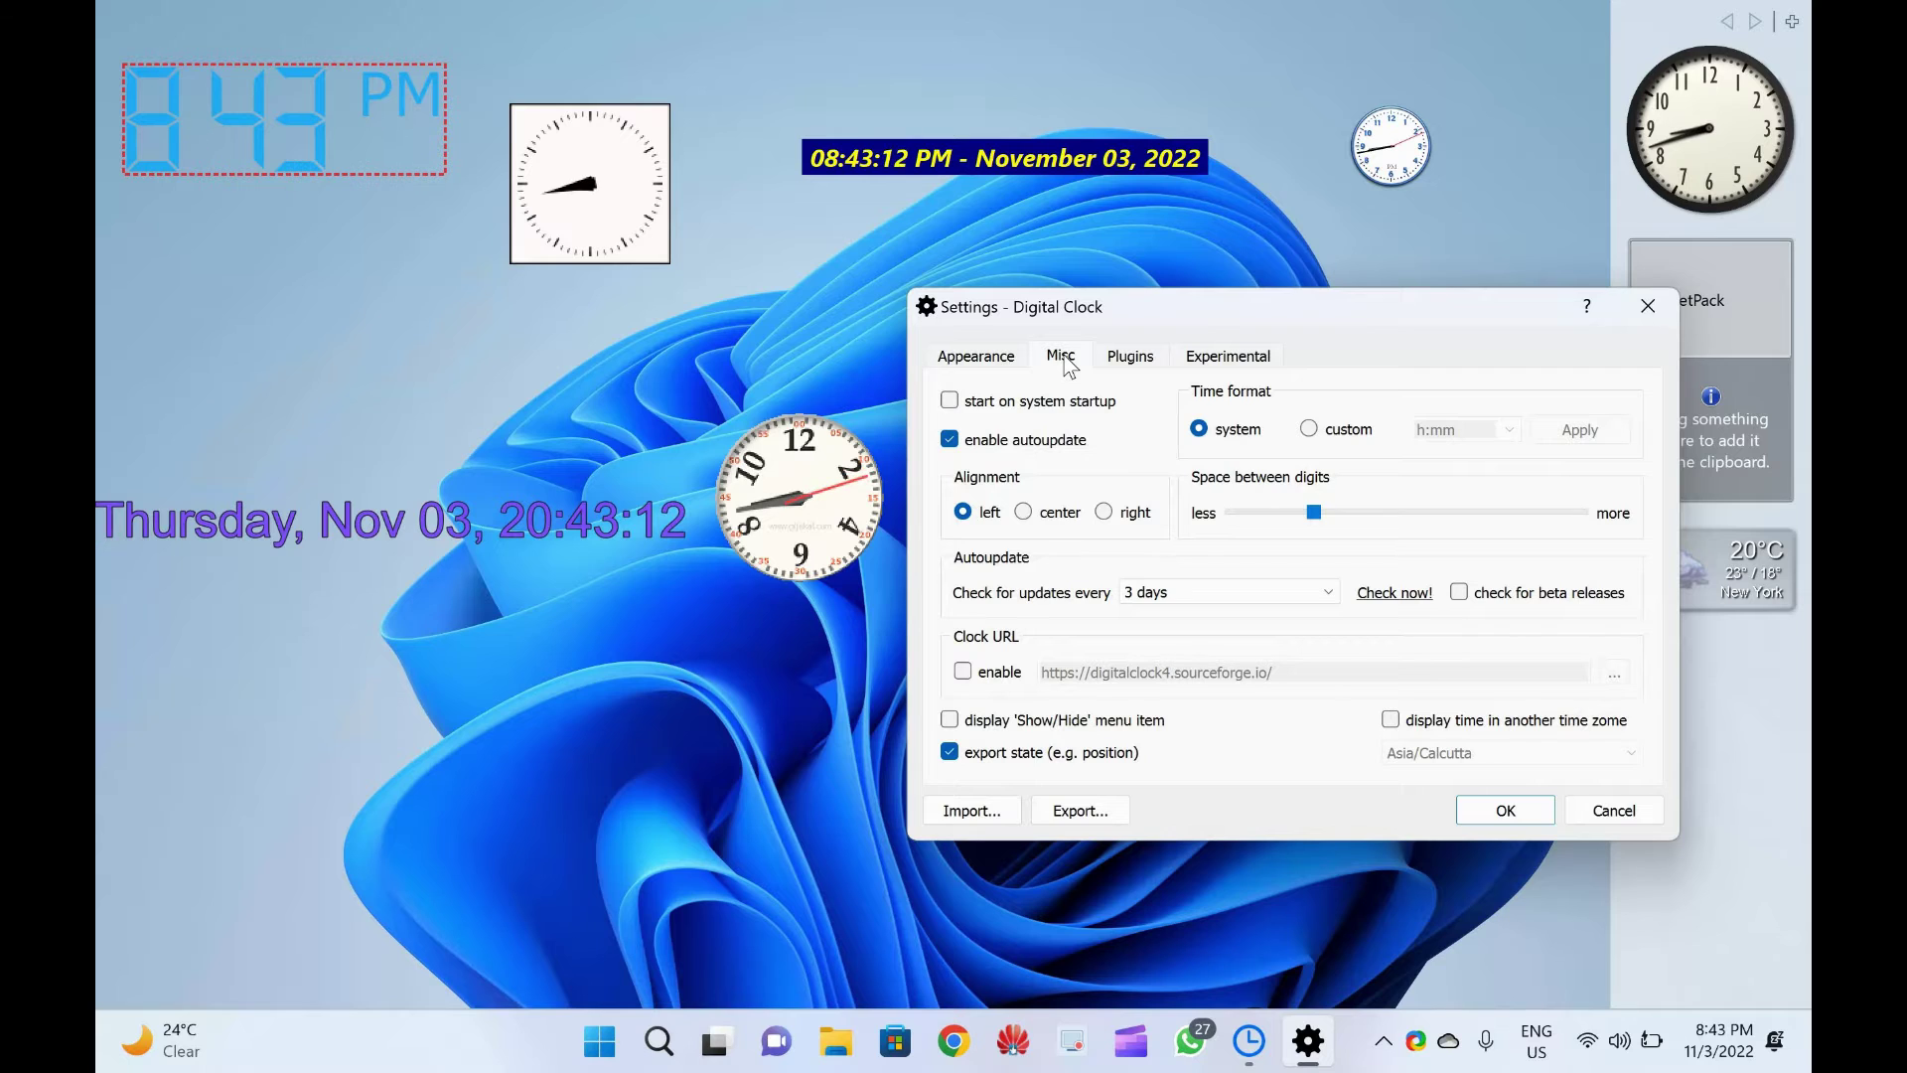
On the Plugins page toggle Countdown timer on and off again, then view the Experimental page
left_click(1150, 366)
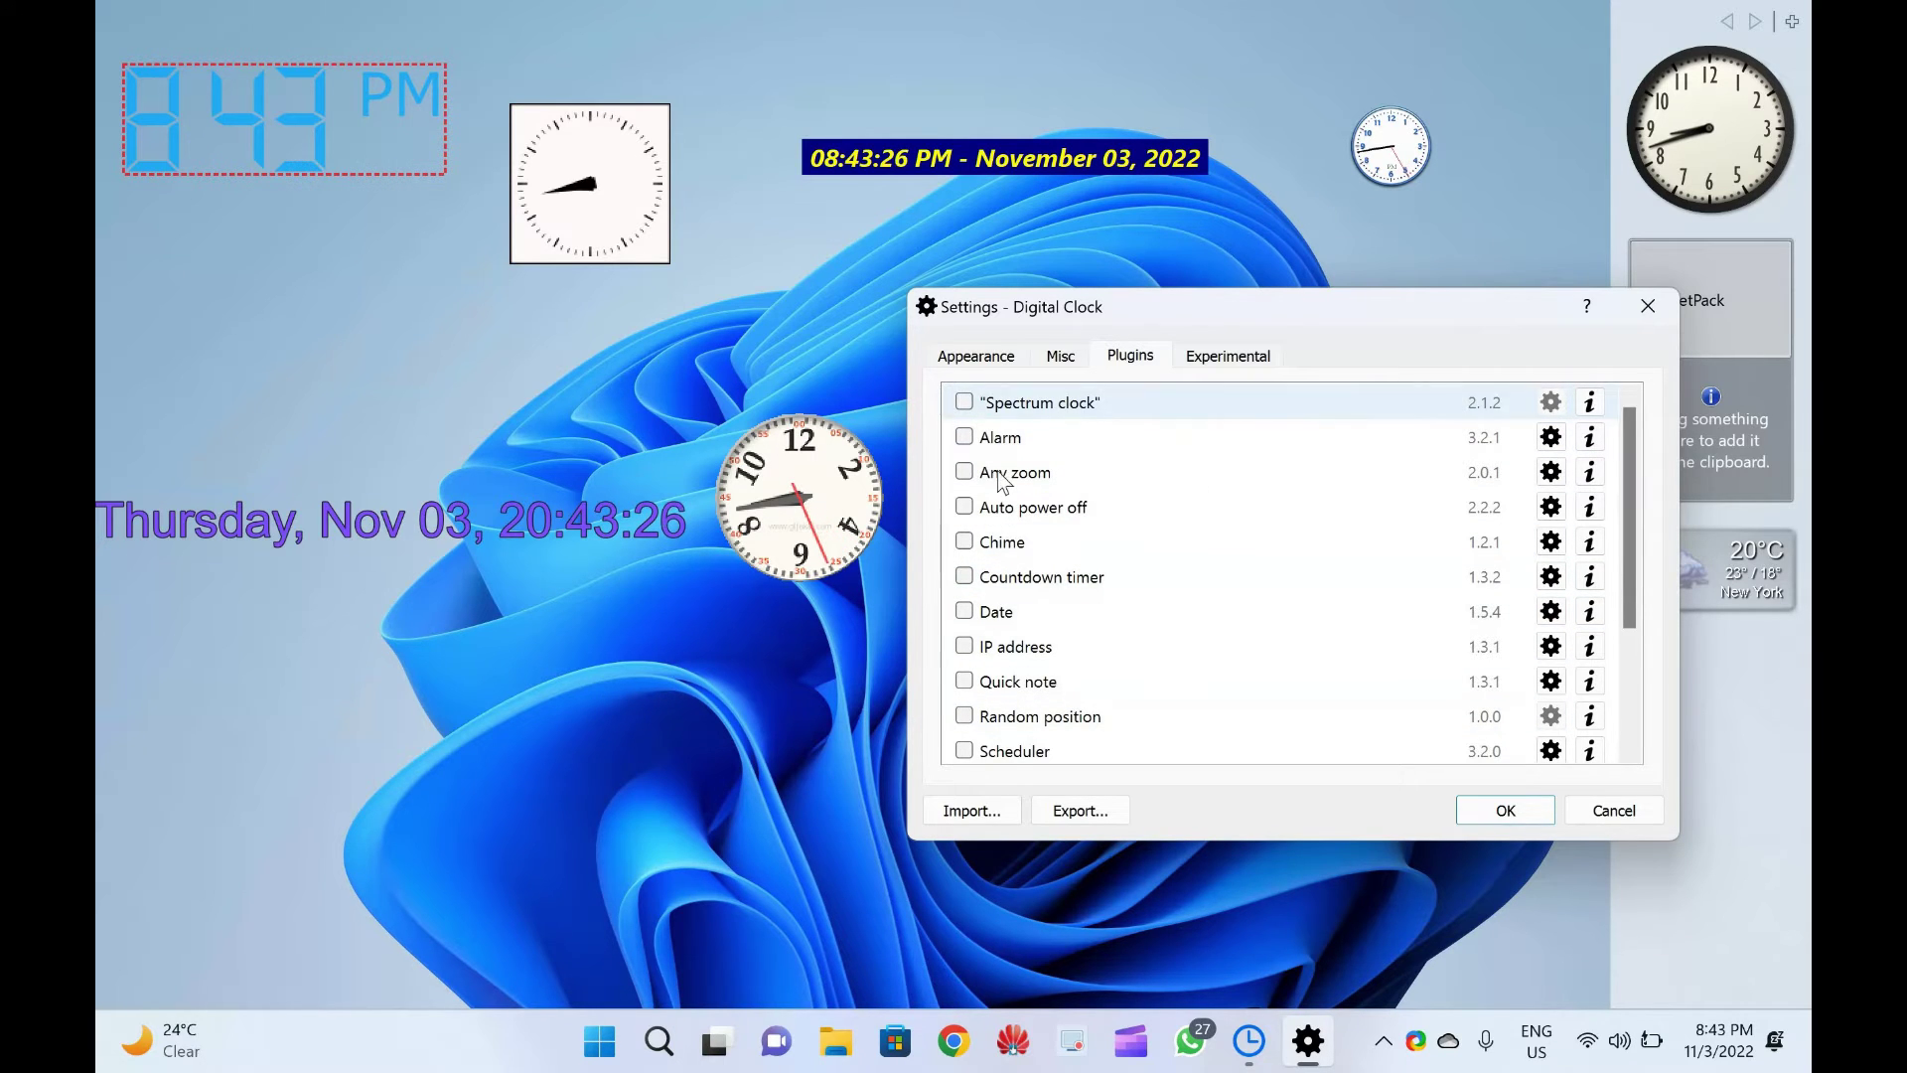
left_click(965, 578)
left_click(964, 578)
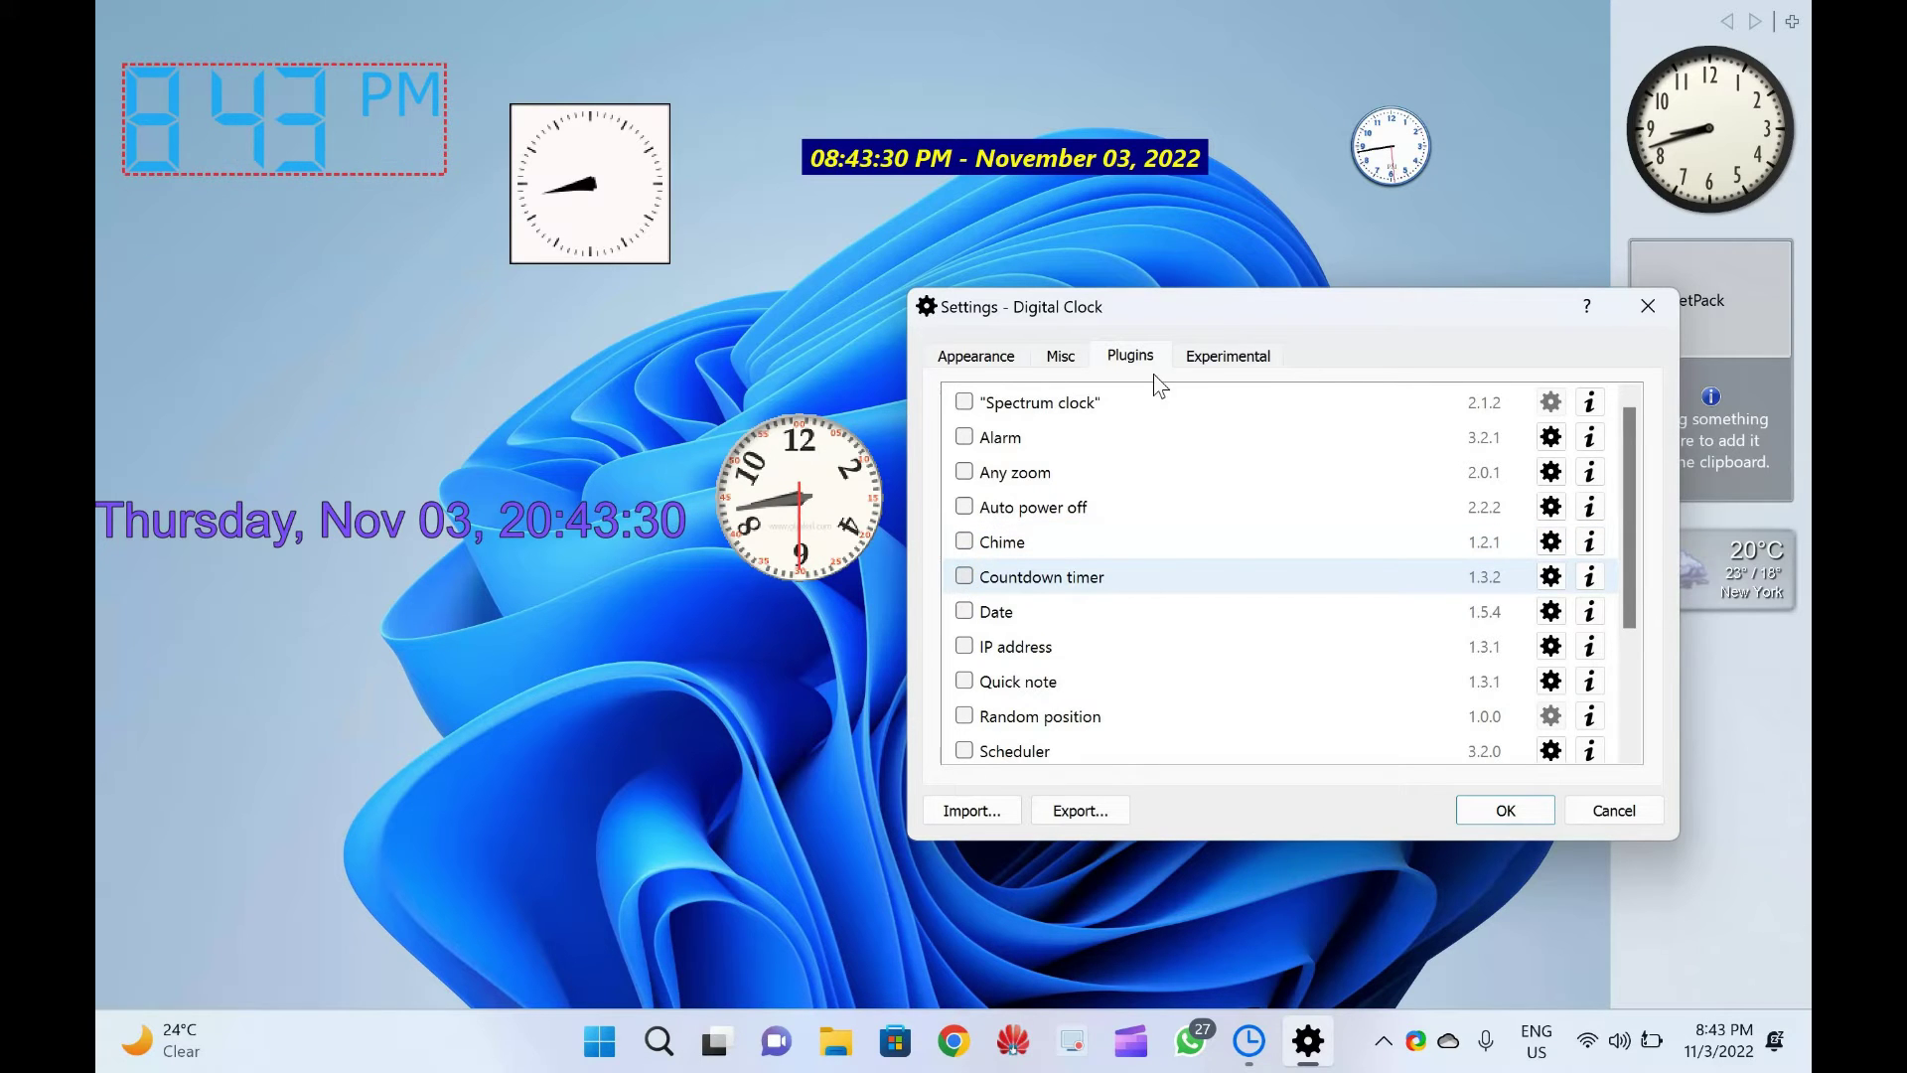
left_click(1195, 365)
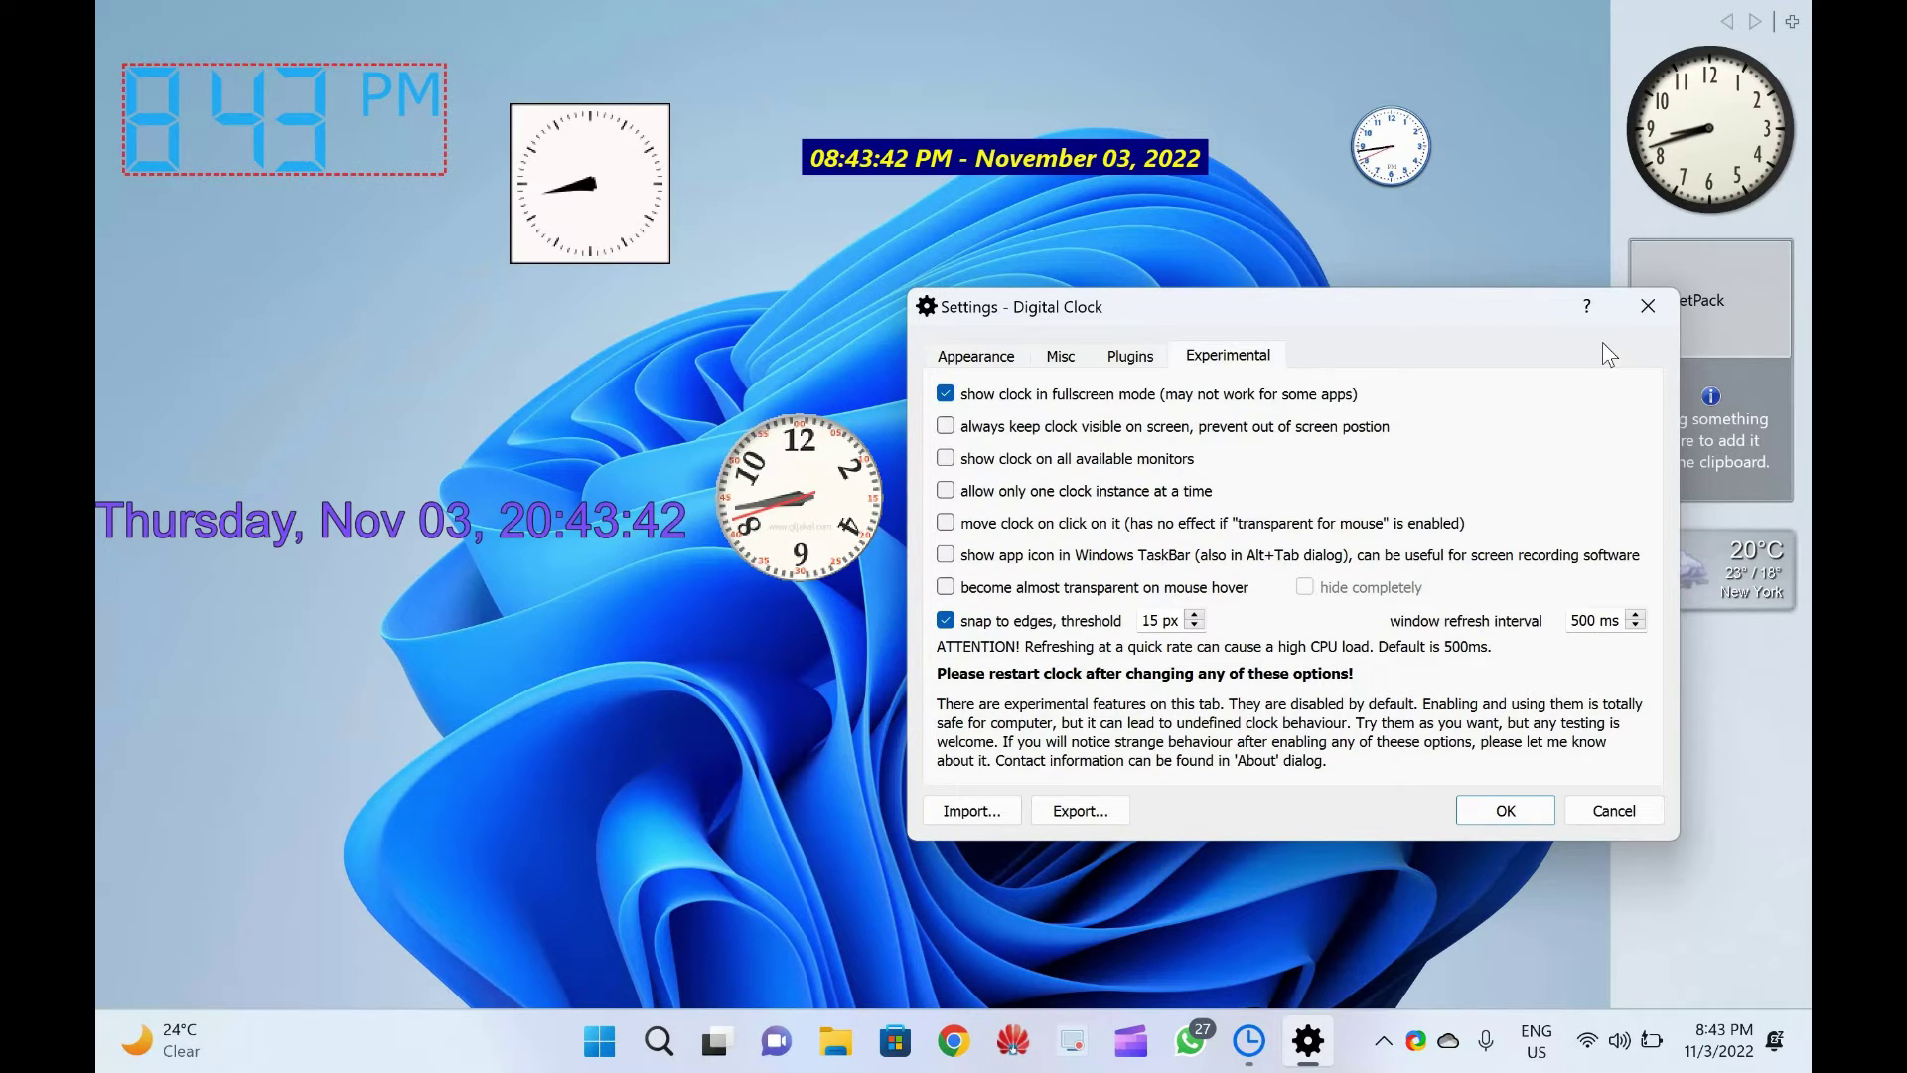
Close the settings, quit Digital Clock 4 and move the square analog clock toward the top-left
left_click(1648, 306)
key("Escape")
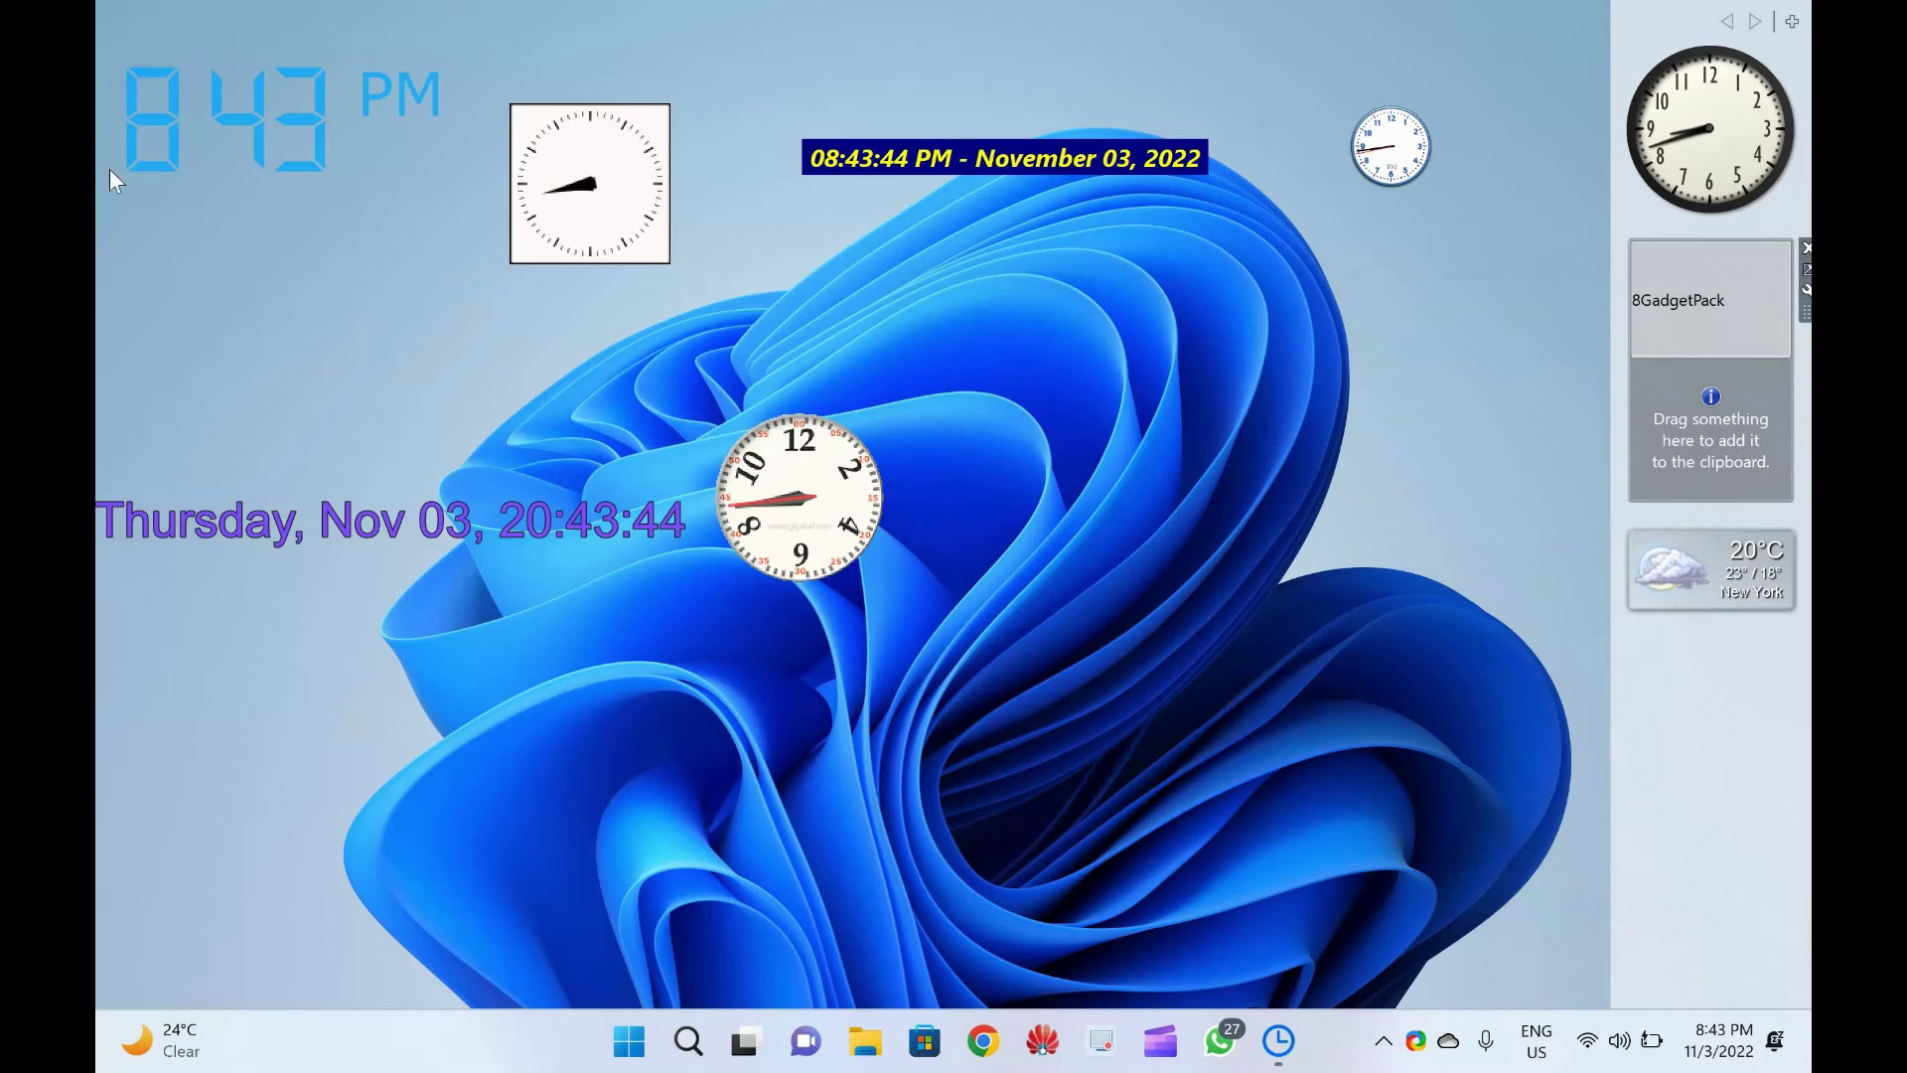
right_click(254, 131)
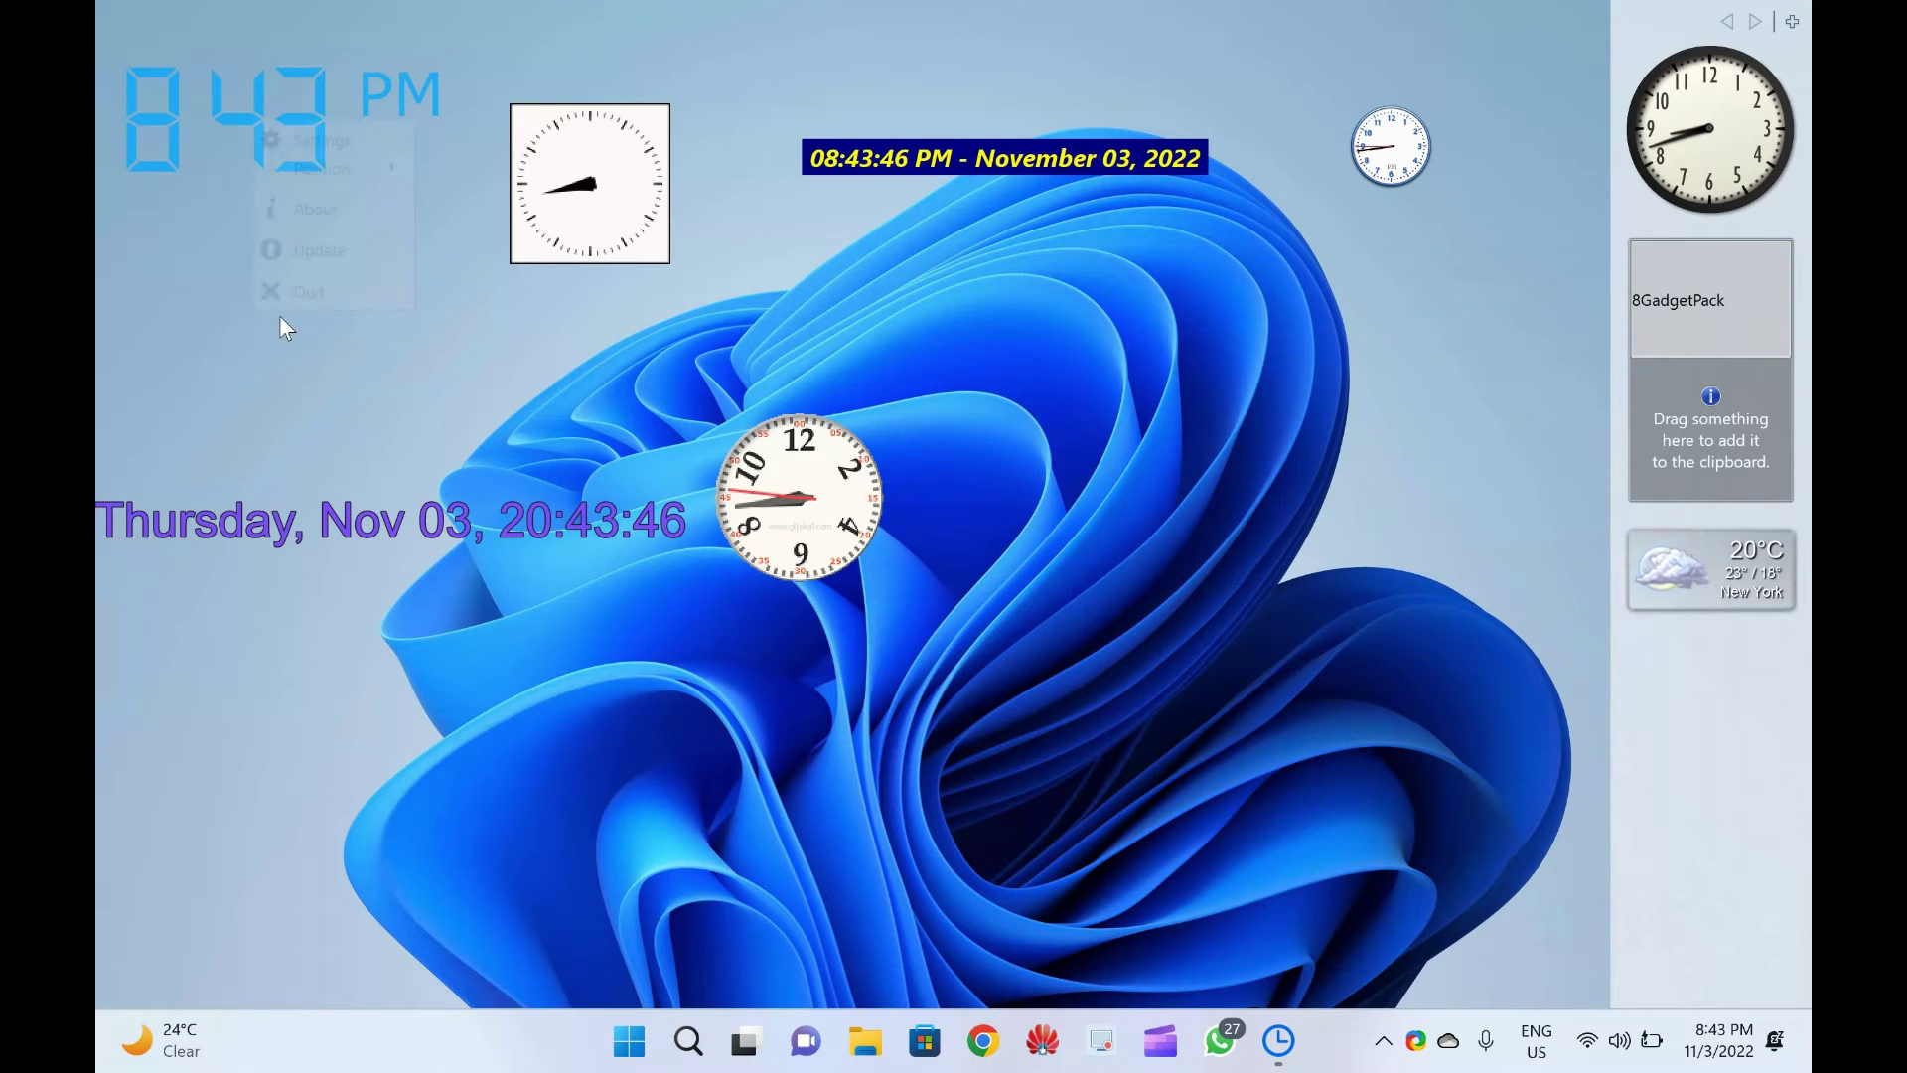
left_click(321, 289)
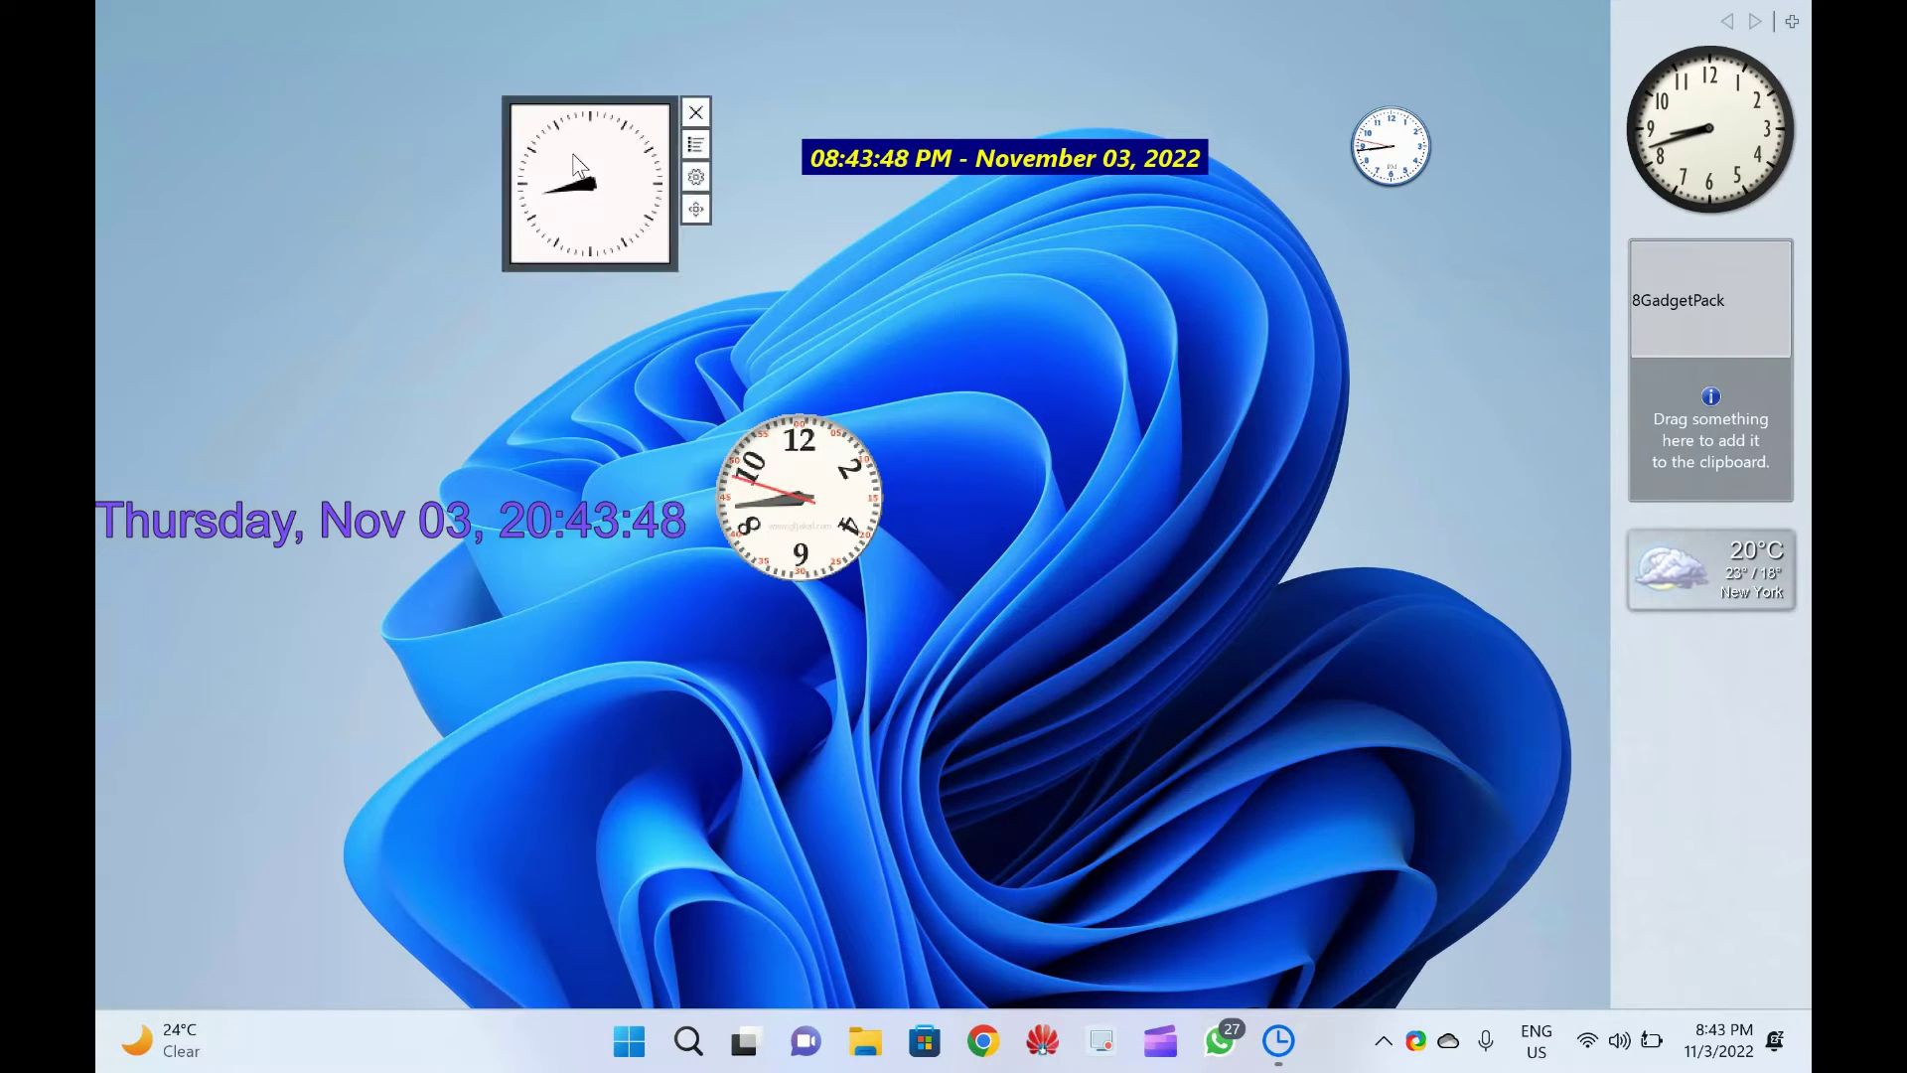
left_click_drag(563, 200, 262, 134)
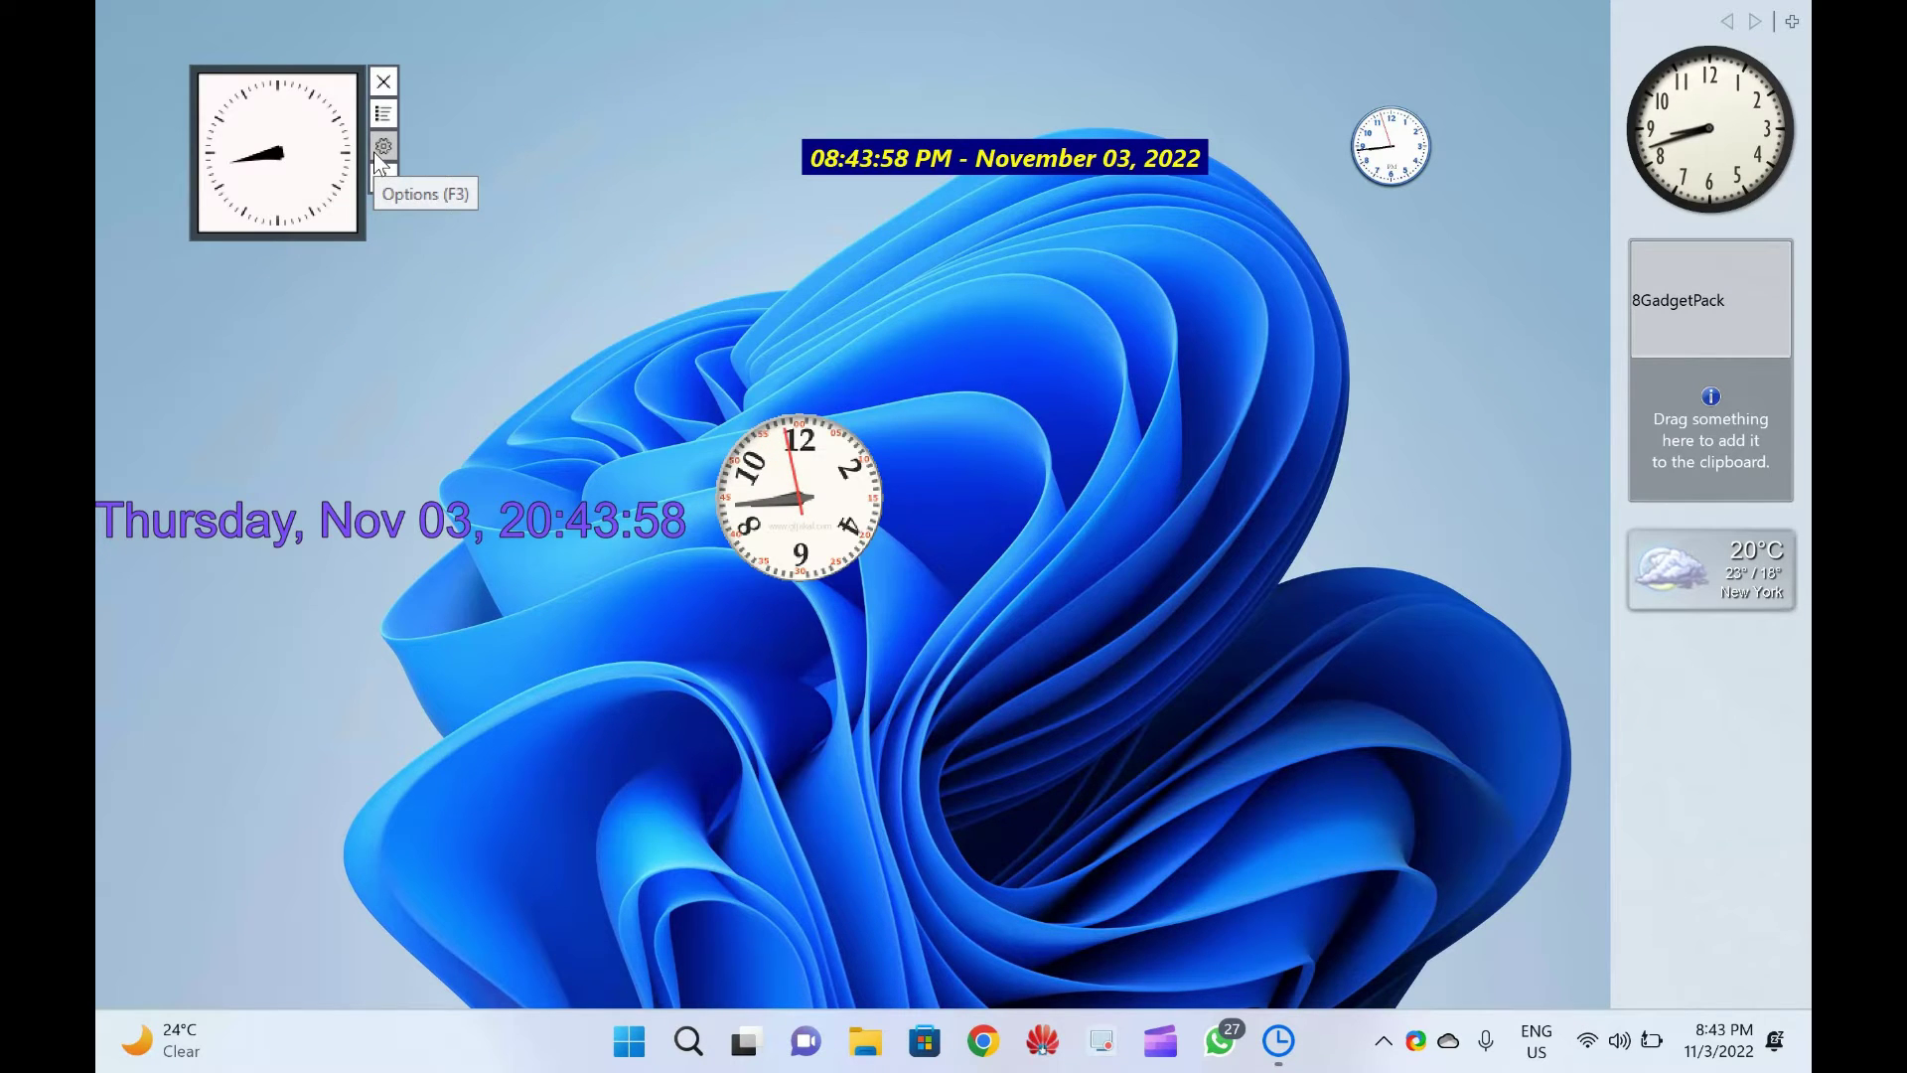
Enable Display Seconds in the square clock's options and settle it in the top-left corner
left_click(381, 148)
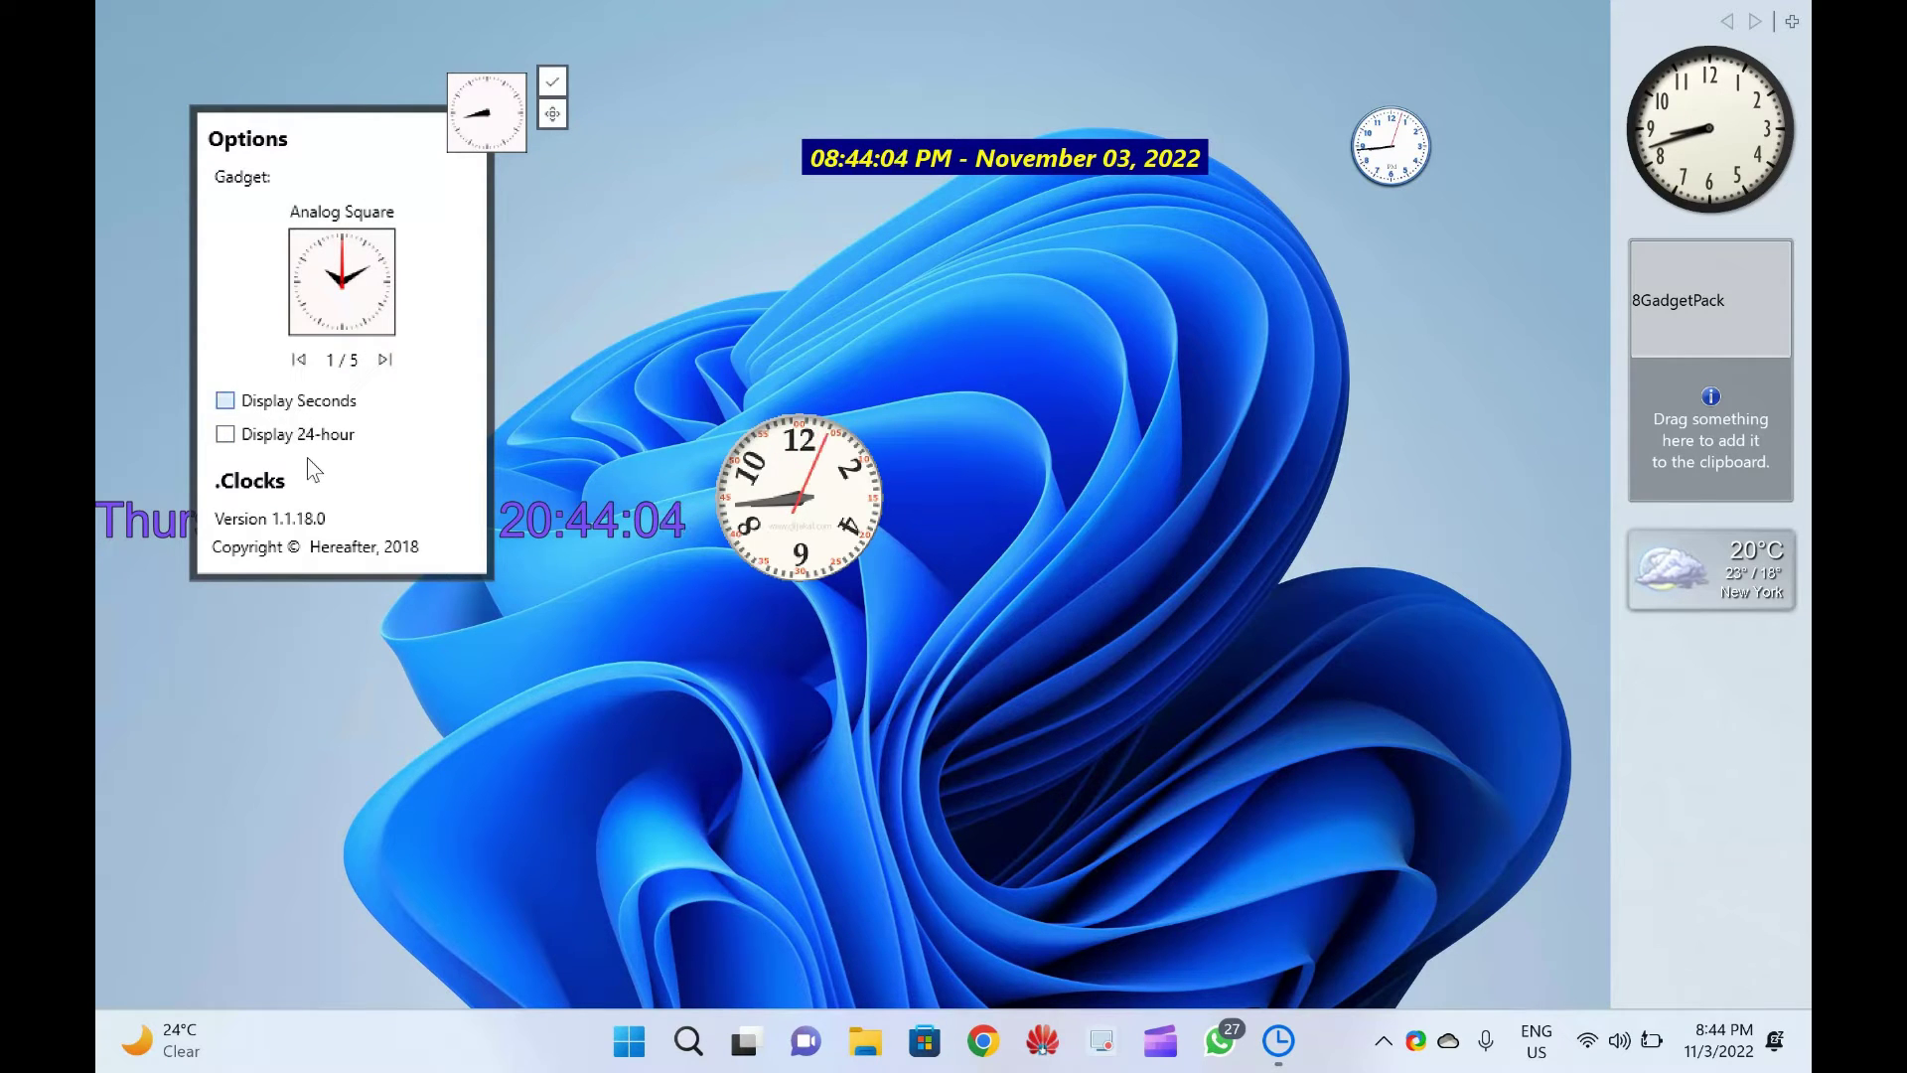
left_click(298, 401)
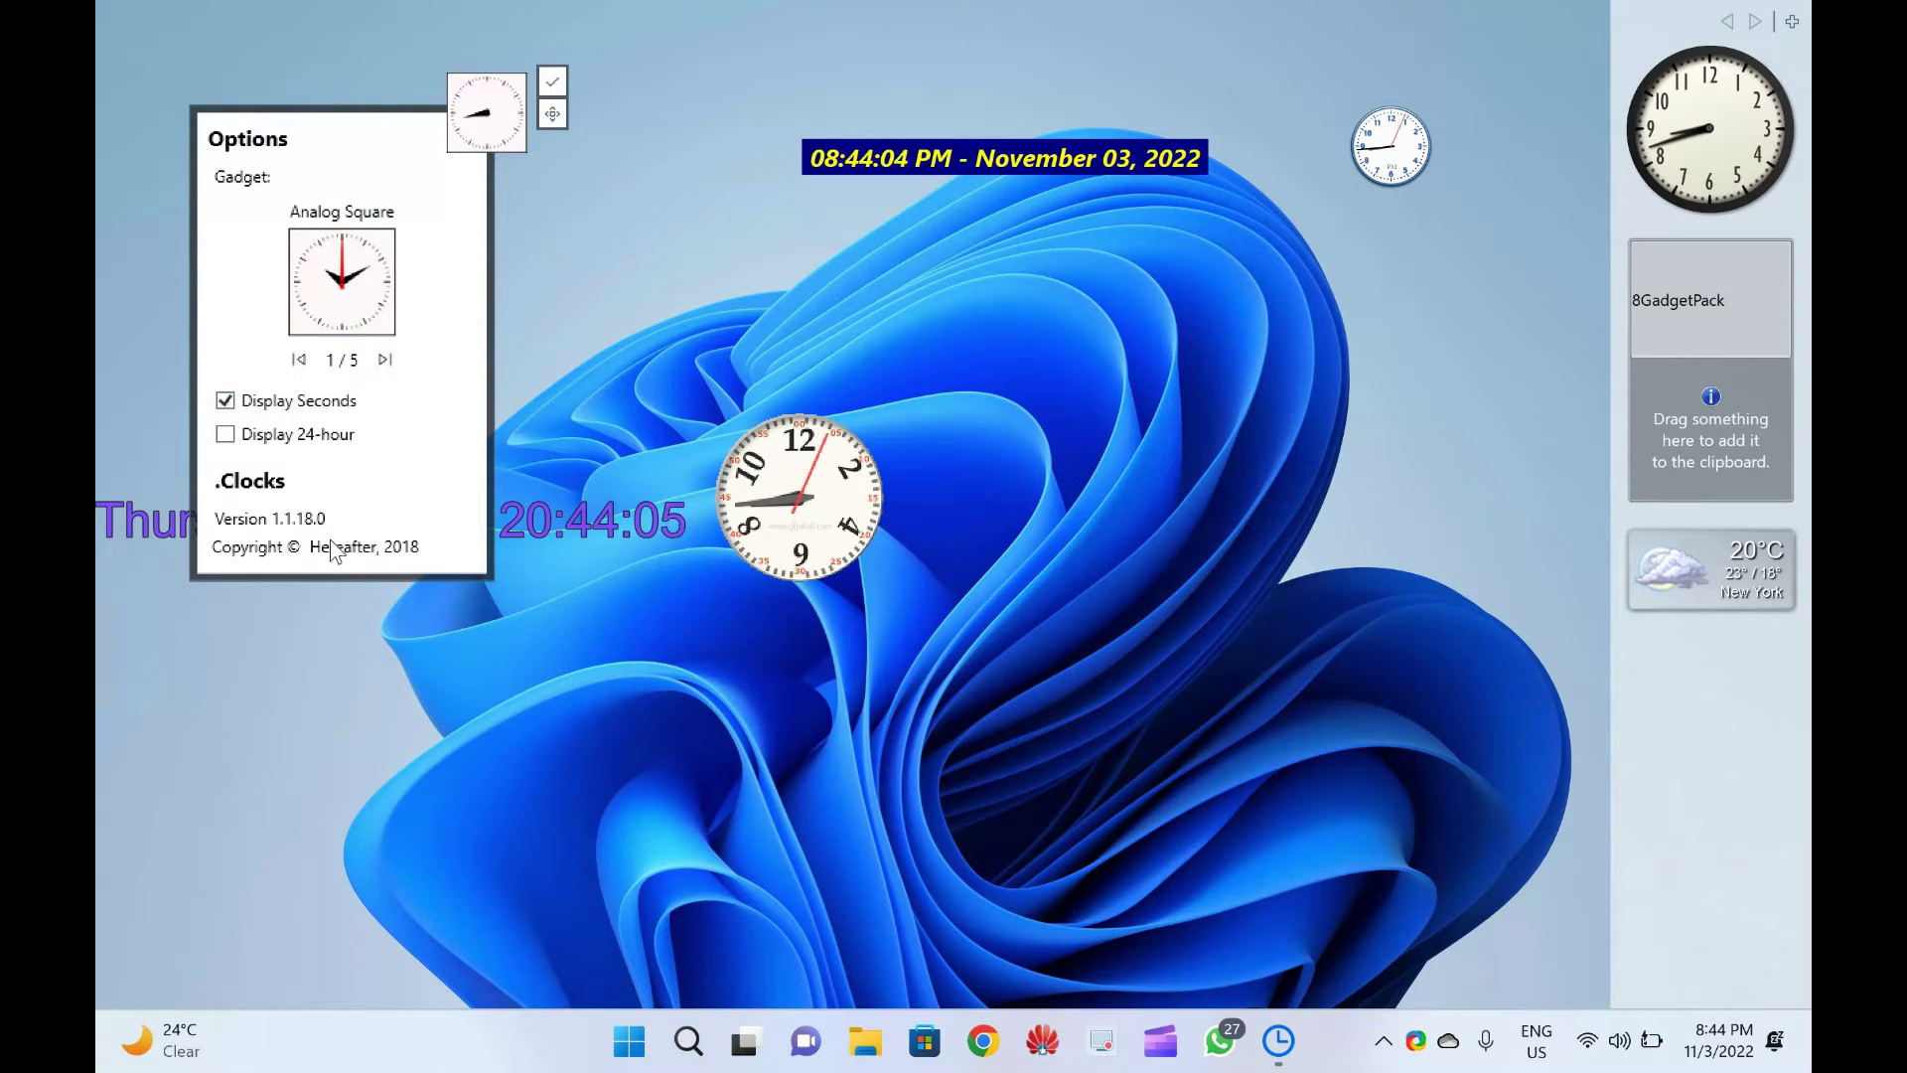
left_click(552, 80)
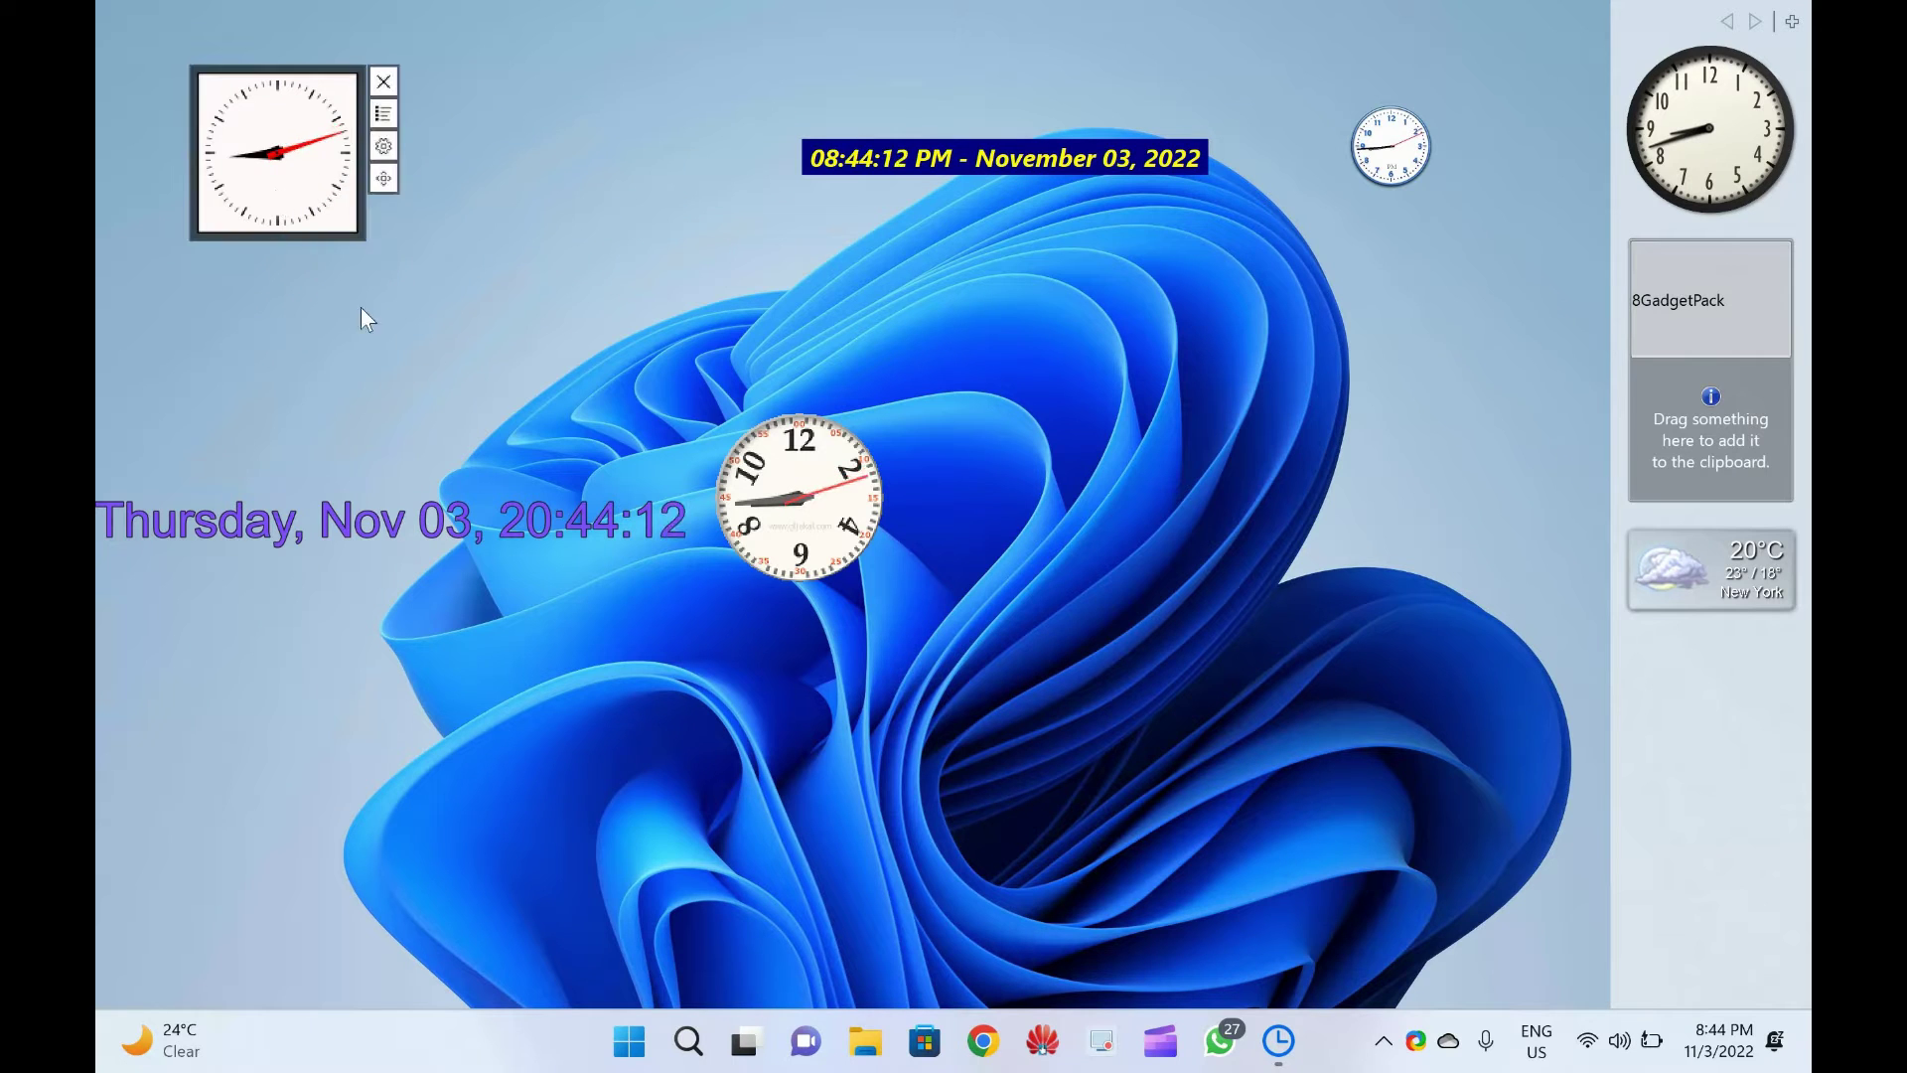
left_click_drag(276, 191, 376, 322)
left_click_drag(560, 262, 195, 149)
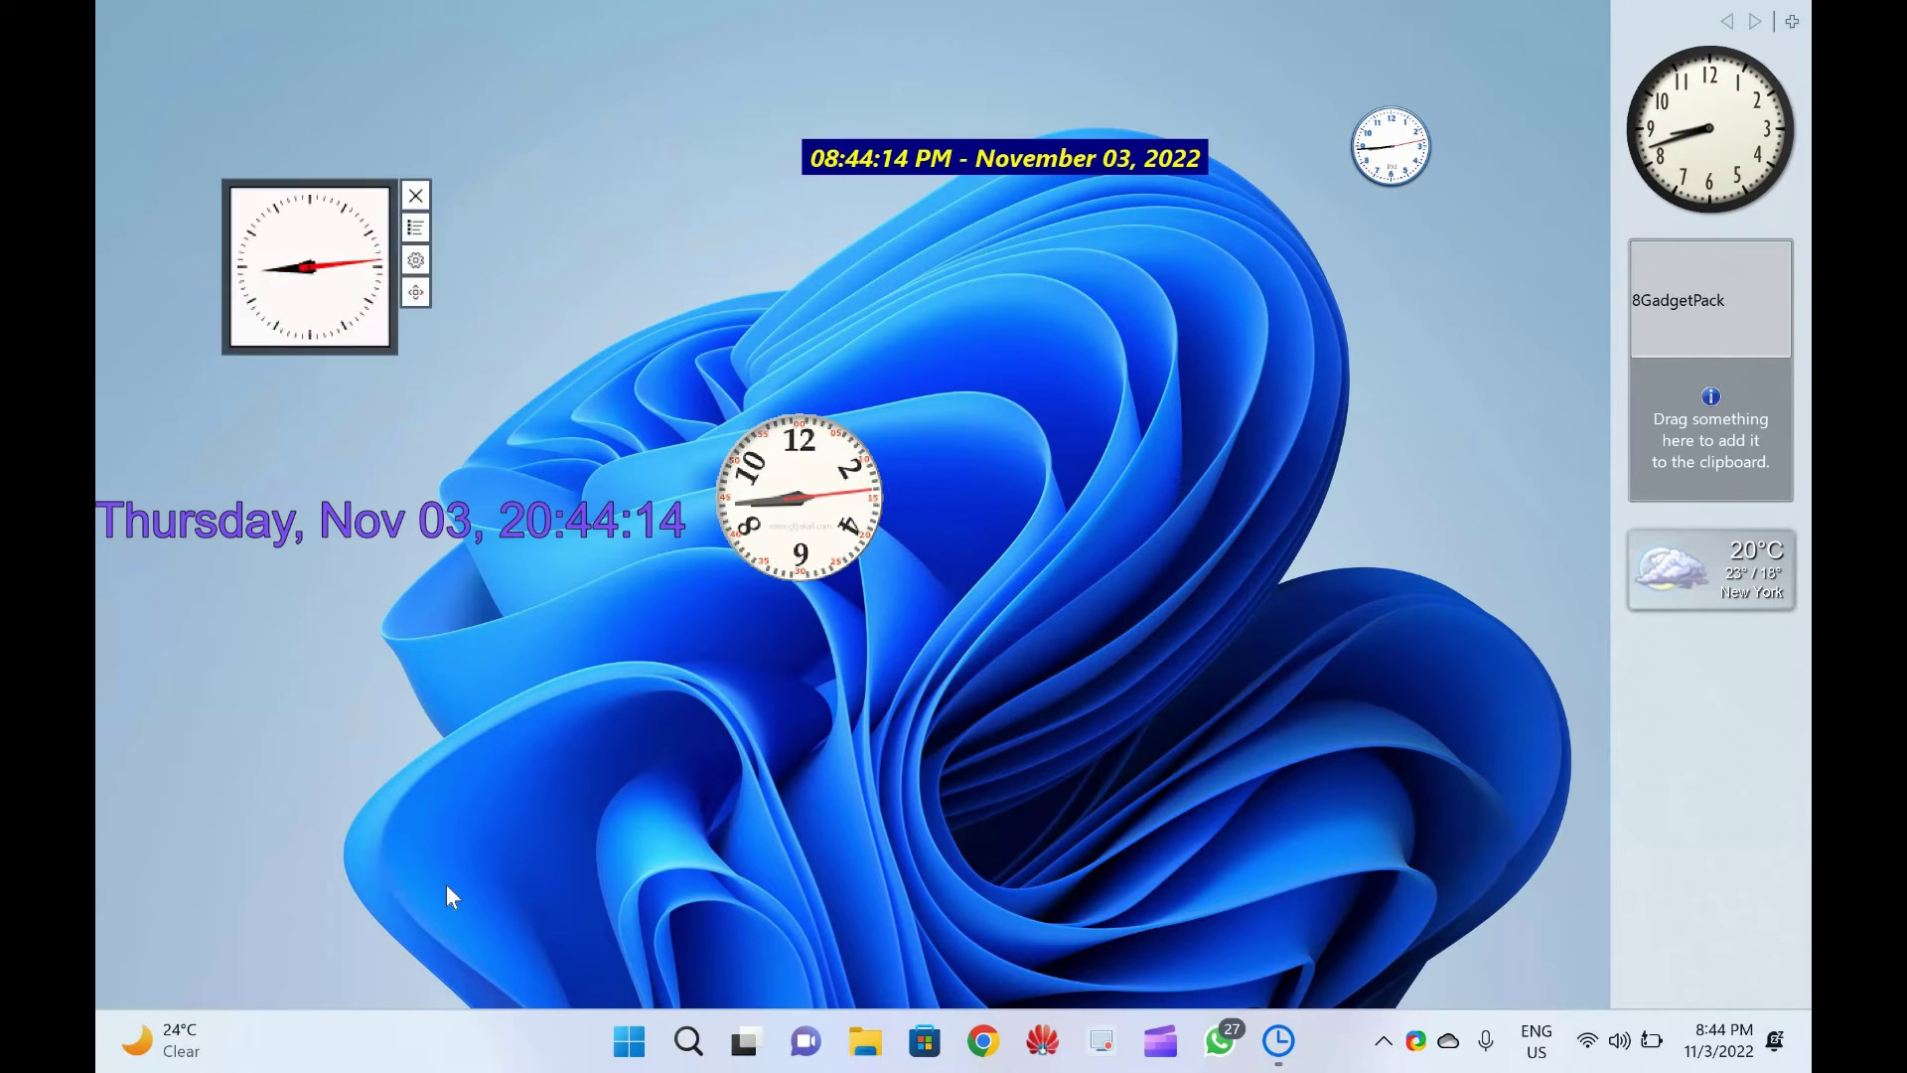
Reopen and close the square clock's options, then view its Opacity submenu without changing it
left_click(326, 121)
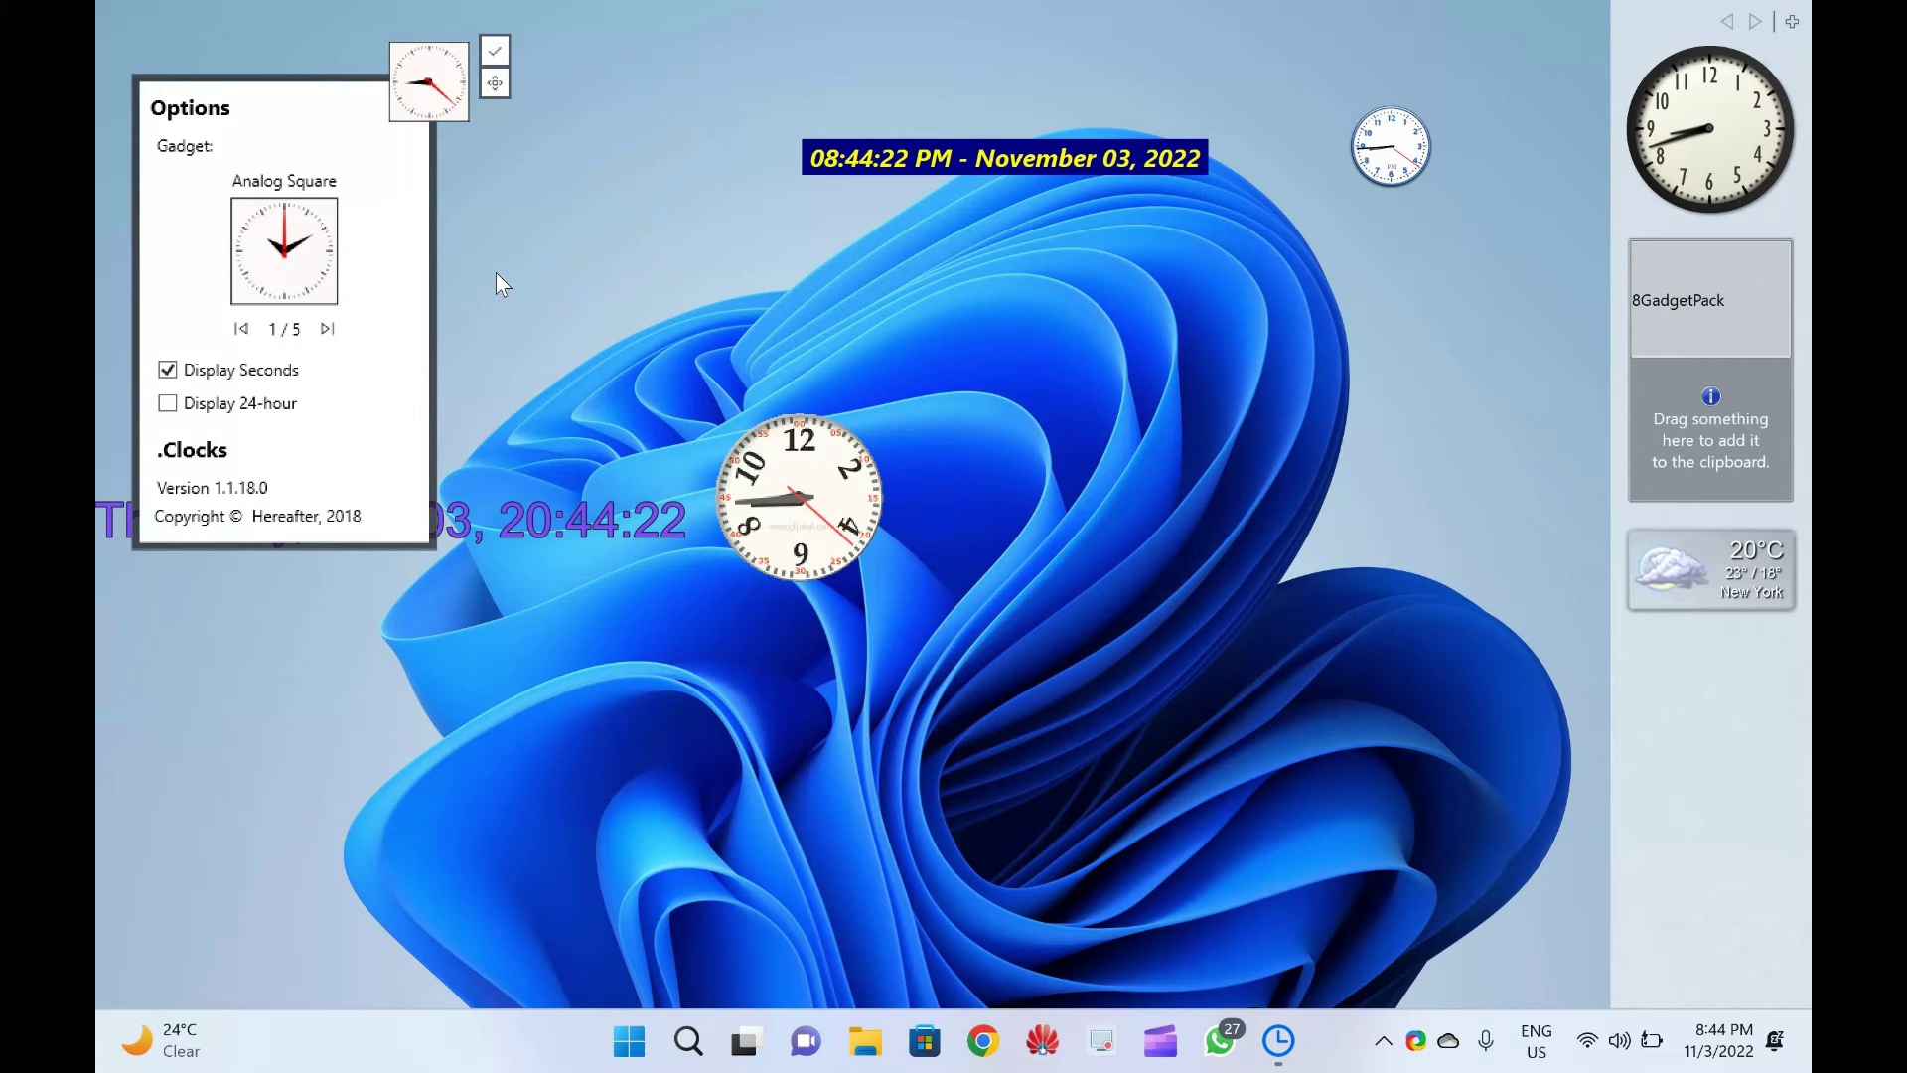
left_click(483, 61)
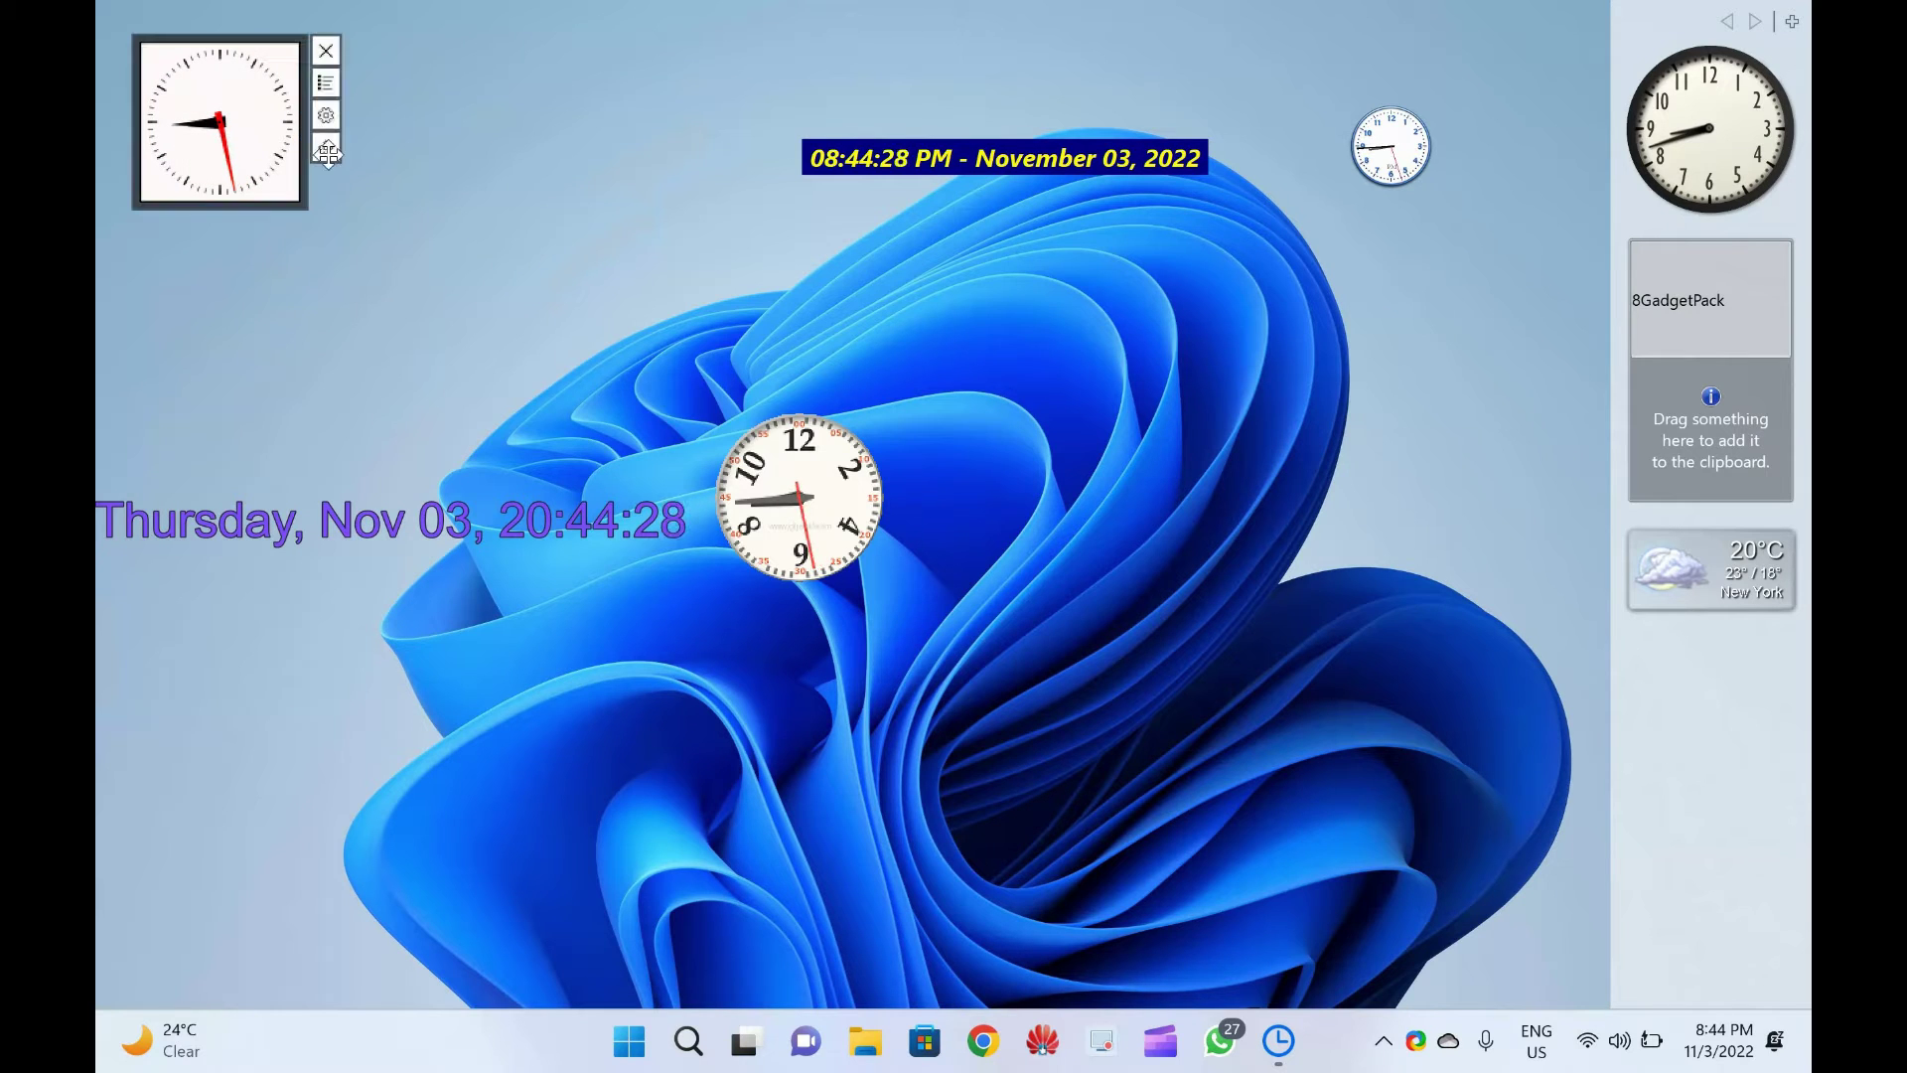
left_click(327, 85)
mouse_move(434, 134)
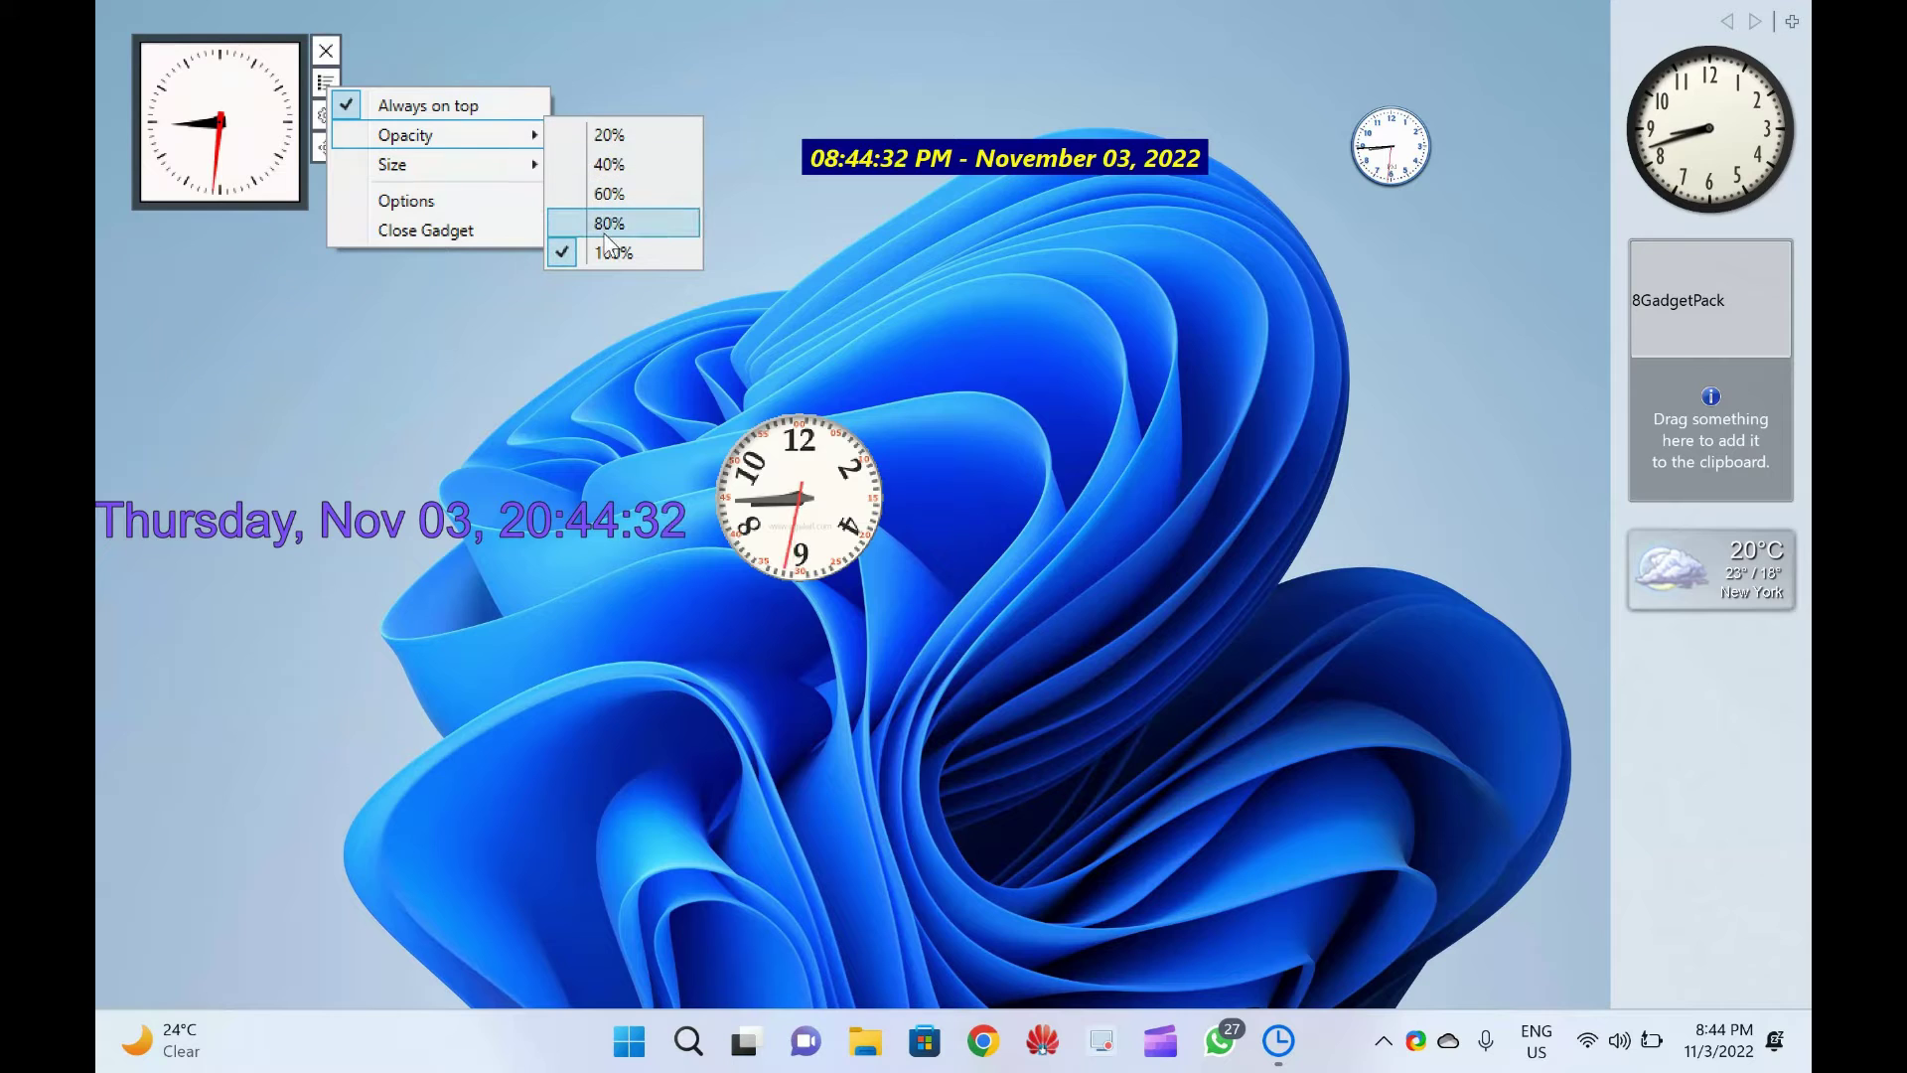
left_click(267, 157)
Close the square analog clock gadget and move the date bar to the top-left corner
right_click(262, 148)
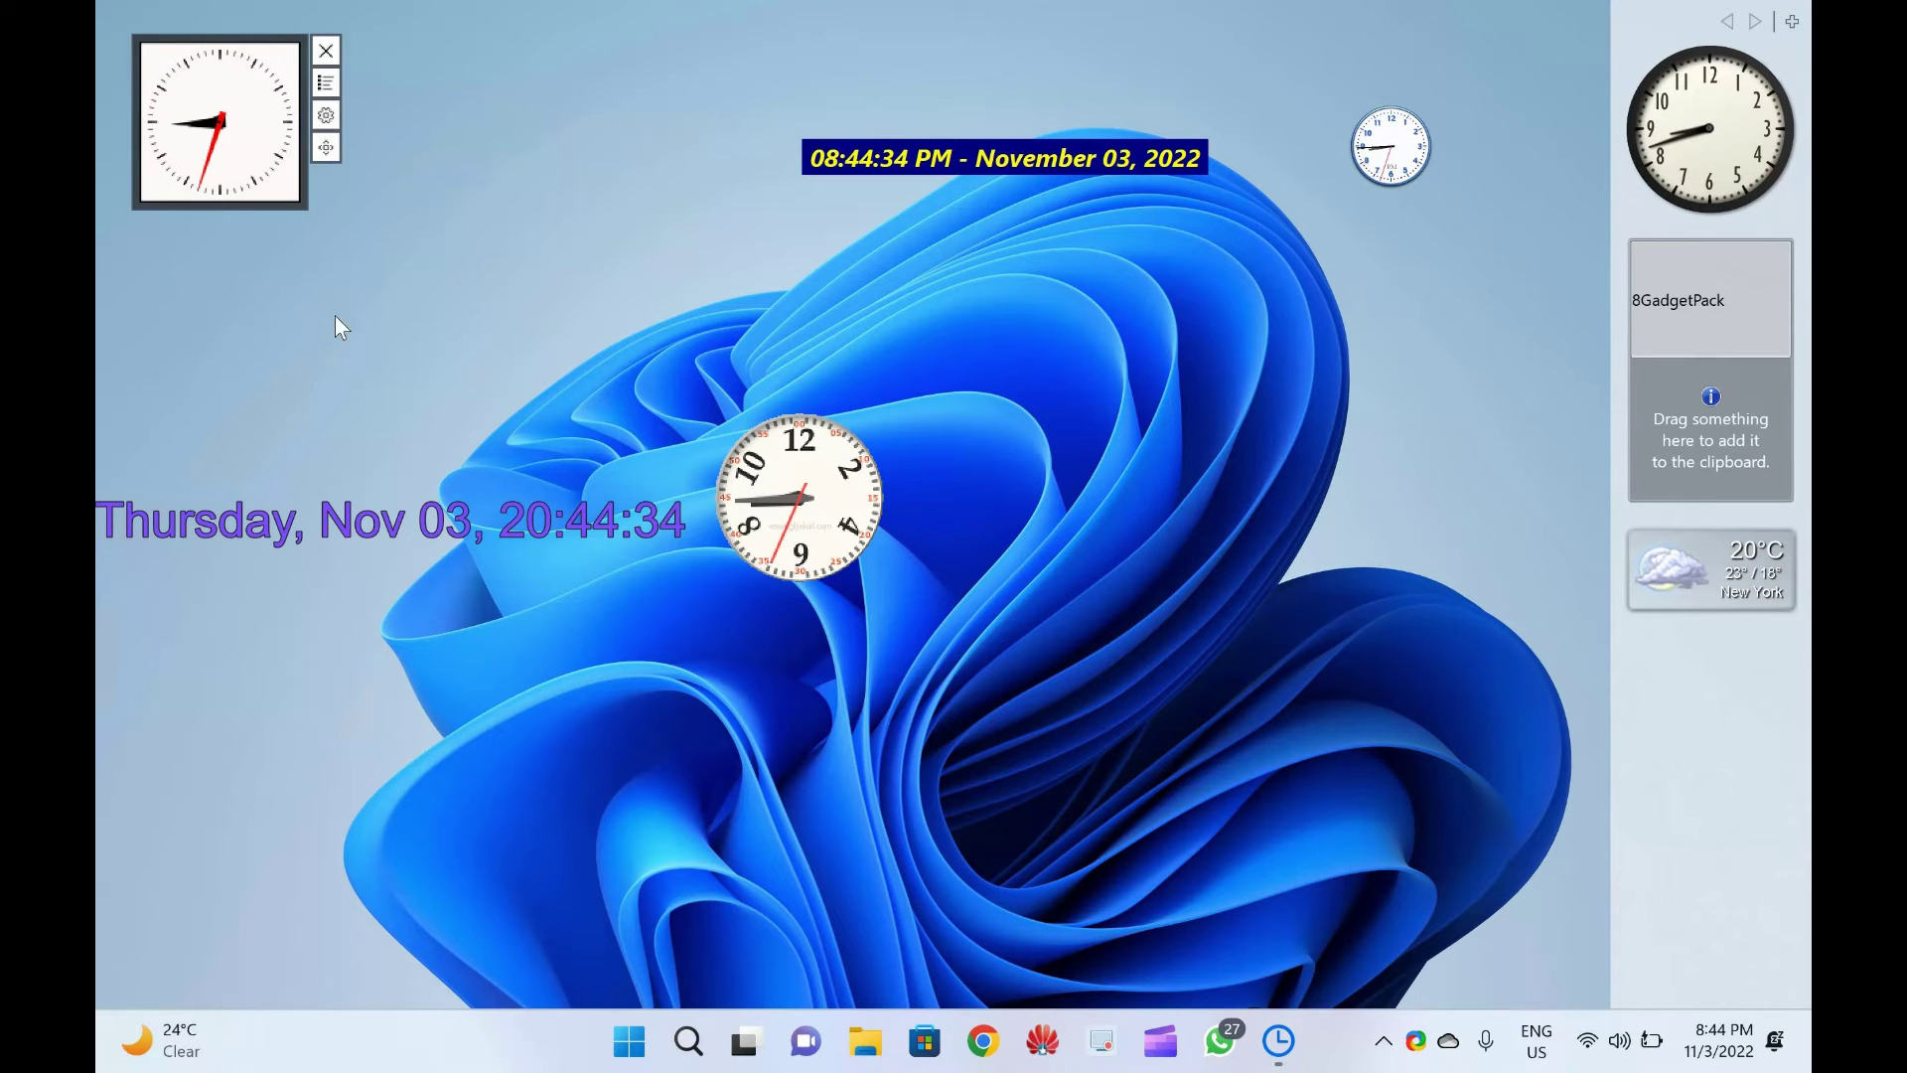
left_click(342, 291)
left_click_drag(913, 171, 255, 114)
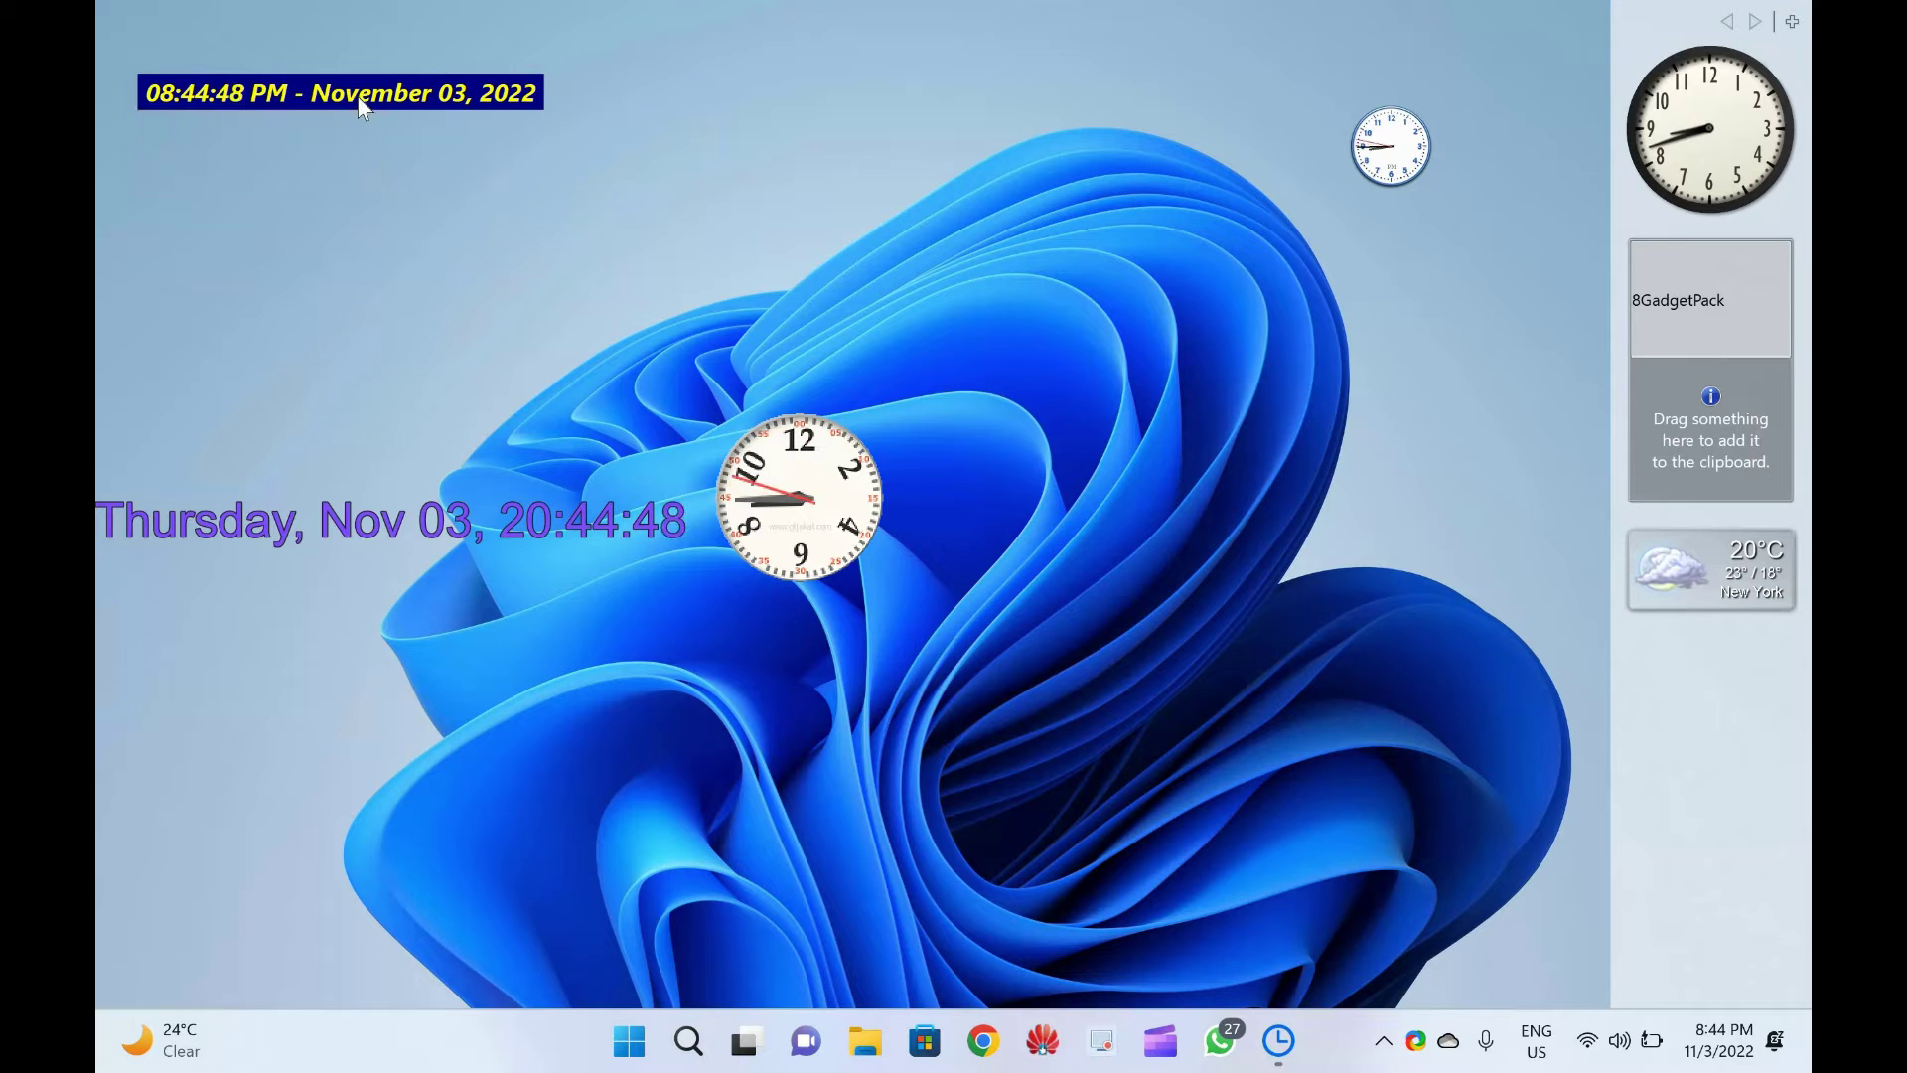
Review DS Clock's Options dialog, dismiss it unchanged and reopen the date bar's menu
right_click(358, 98)
left_click(179, 114)
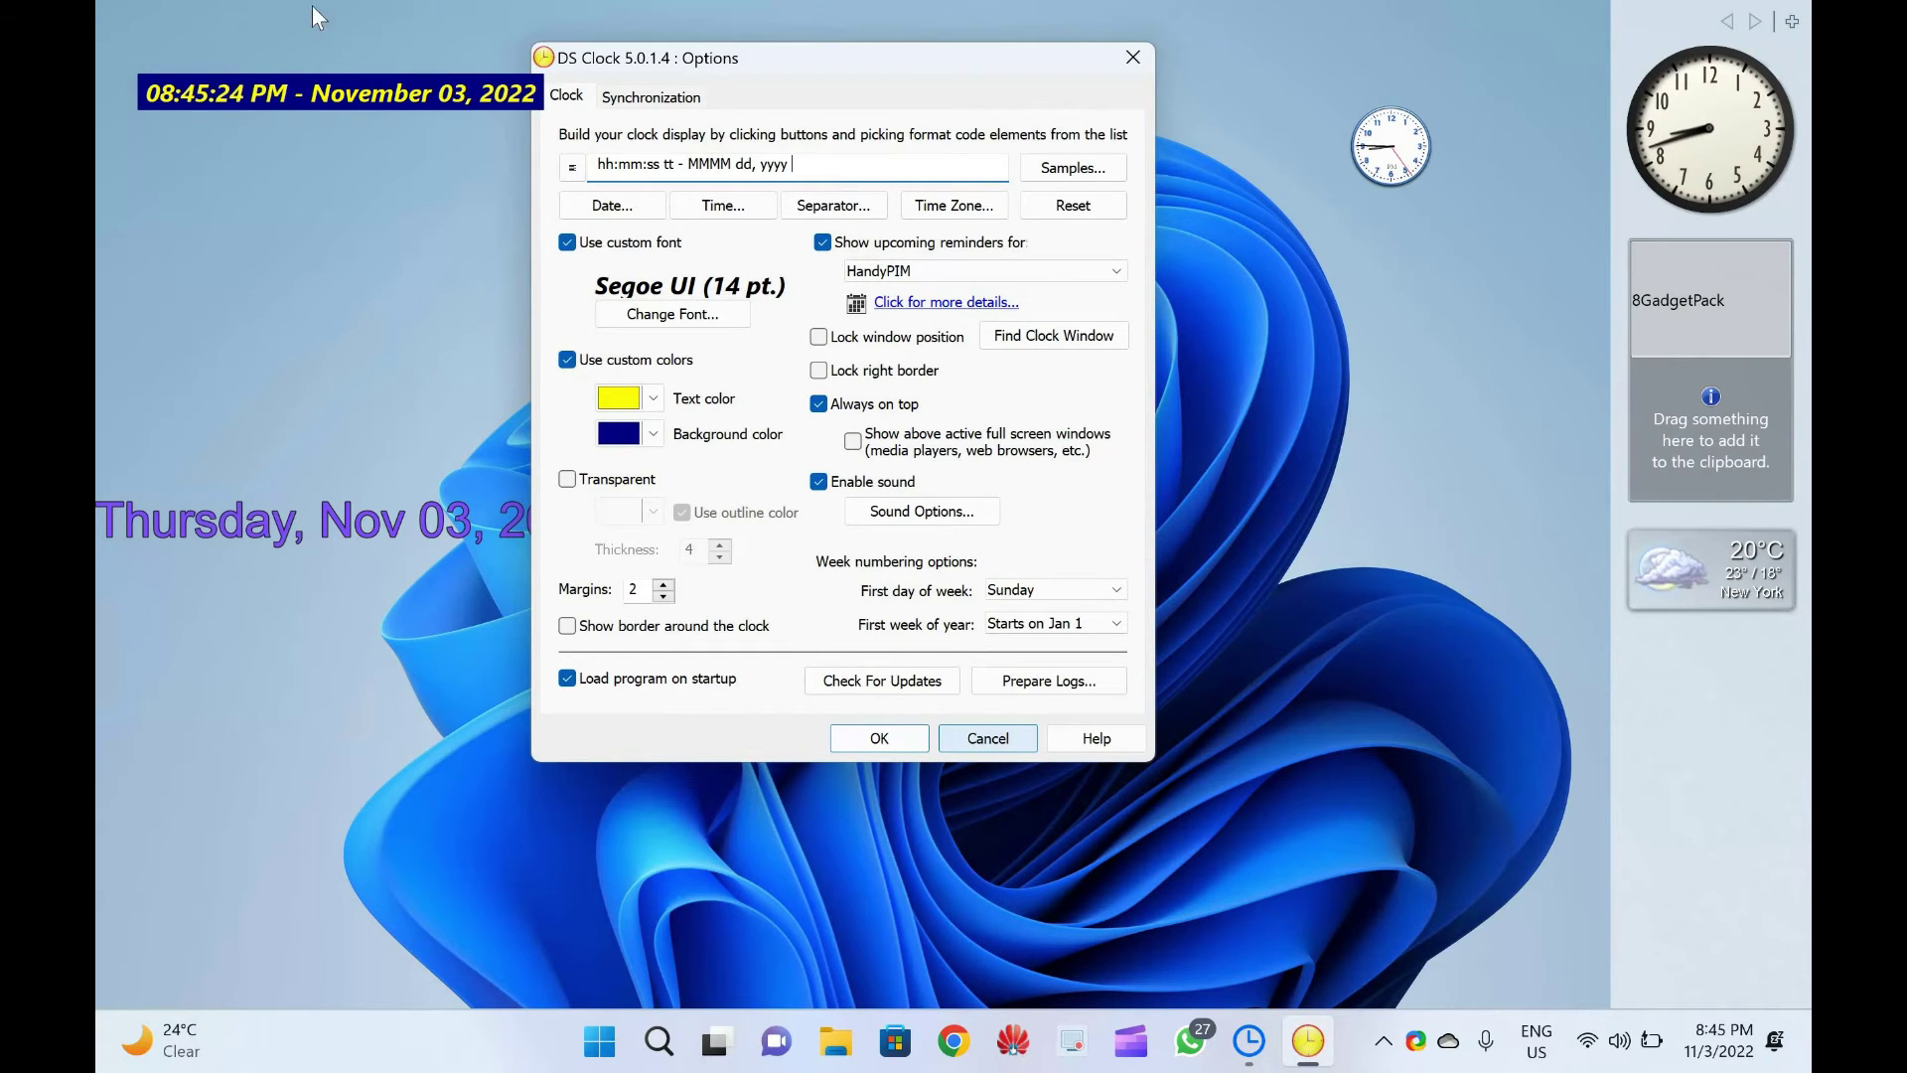
key("Escape")
right_click(354, 90)
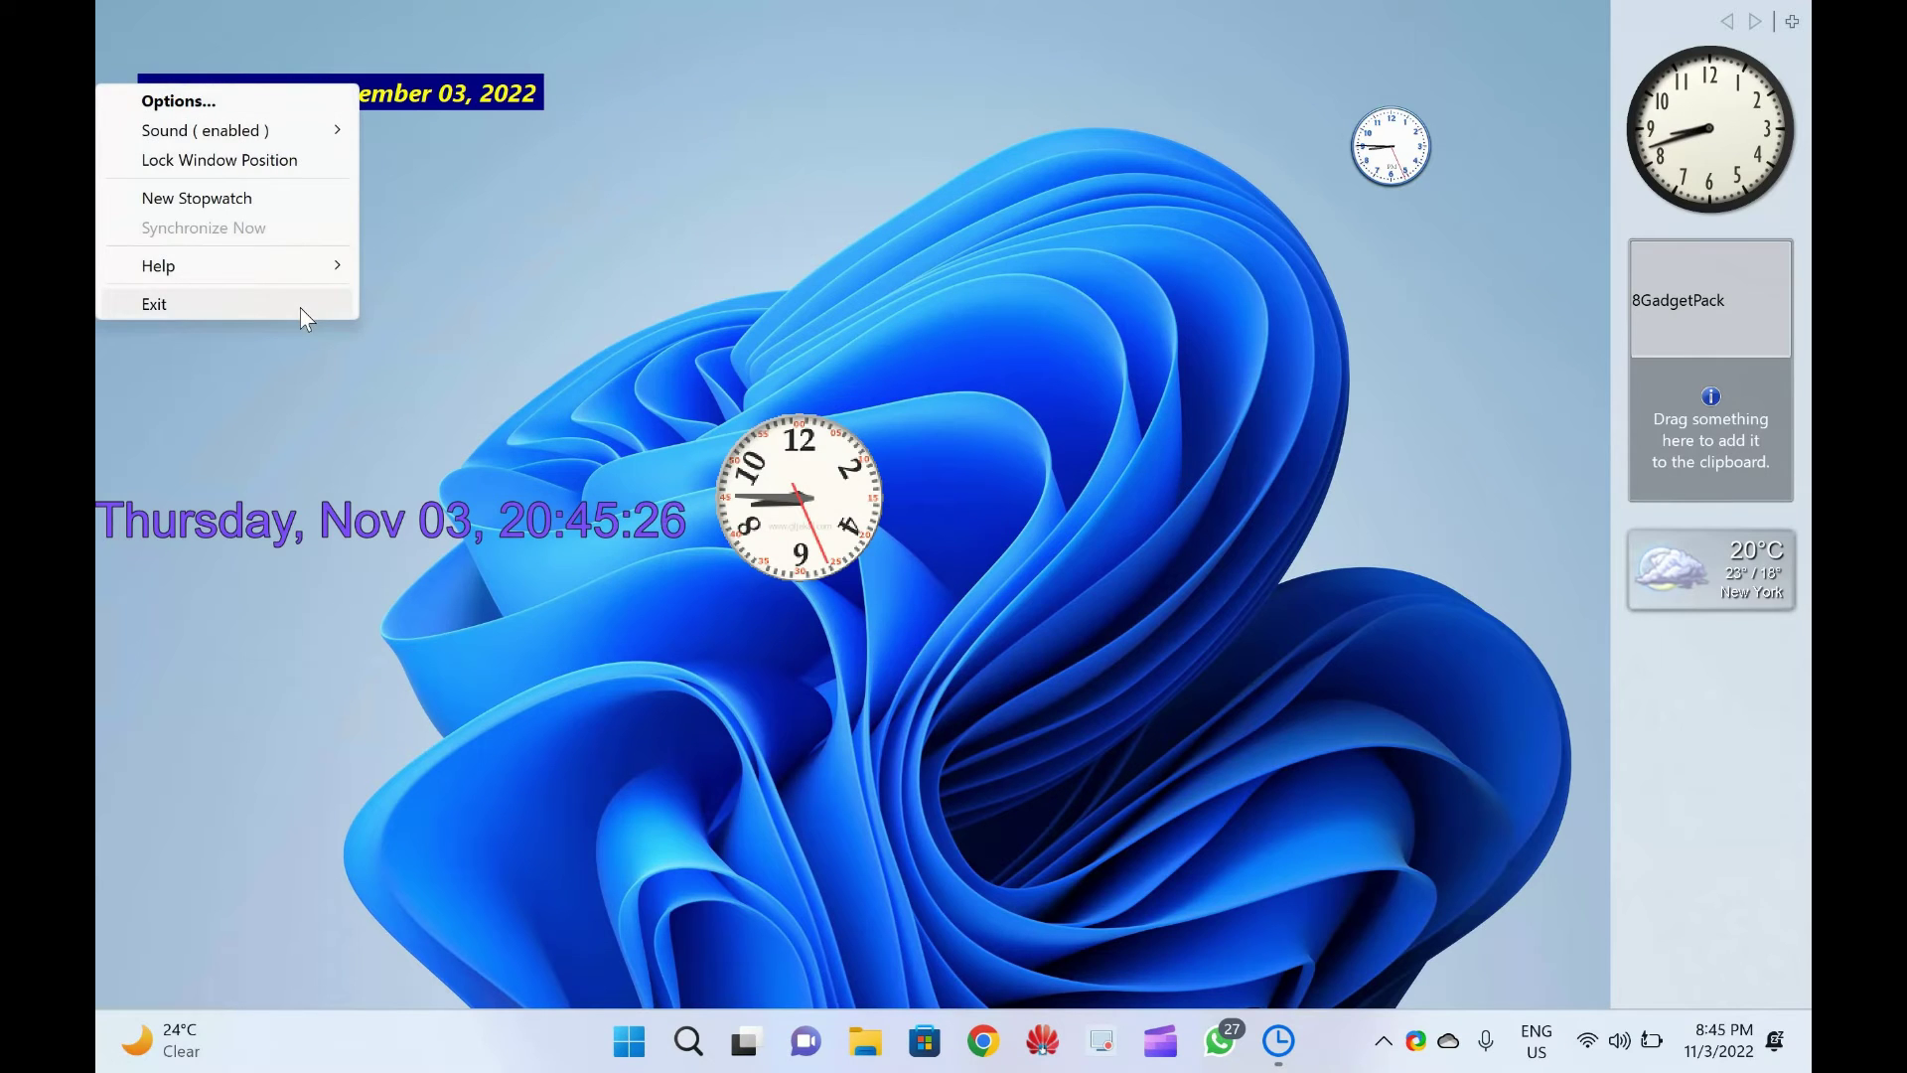
Exit DS Clock, move the small ClockX clock left and glance at its menu
left_click(154, 305)
left_click_drag(1326, 150, 989, 149)
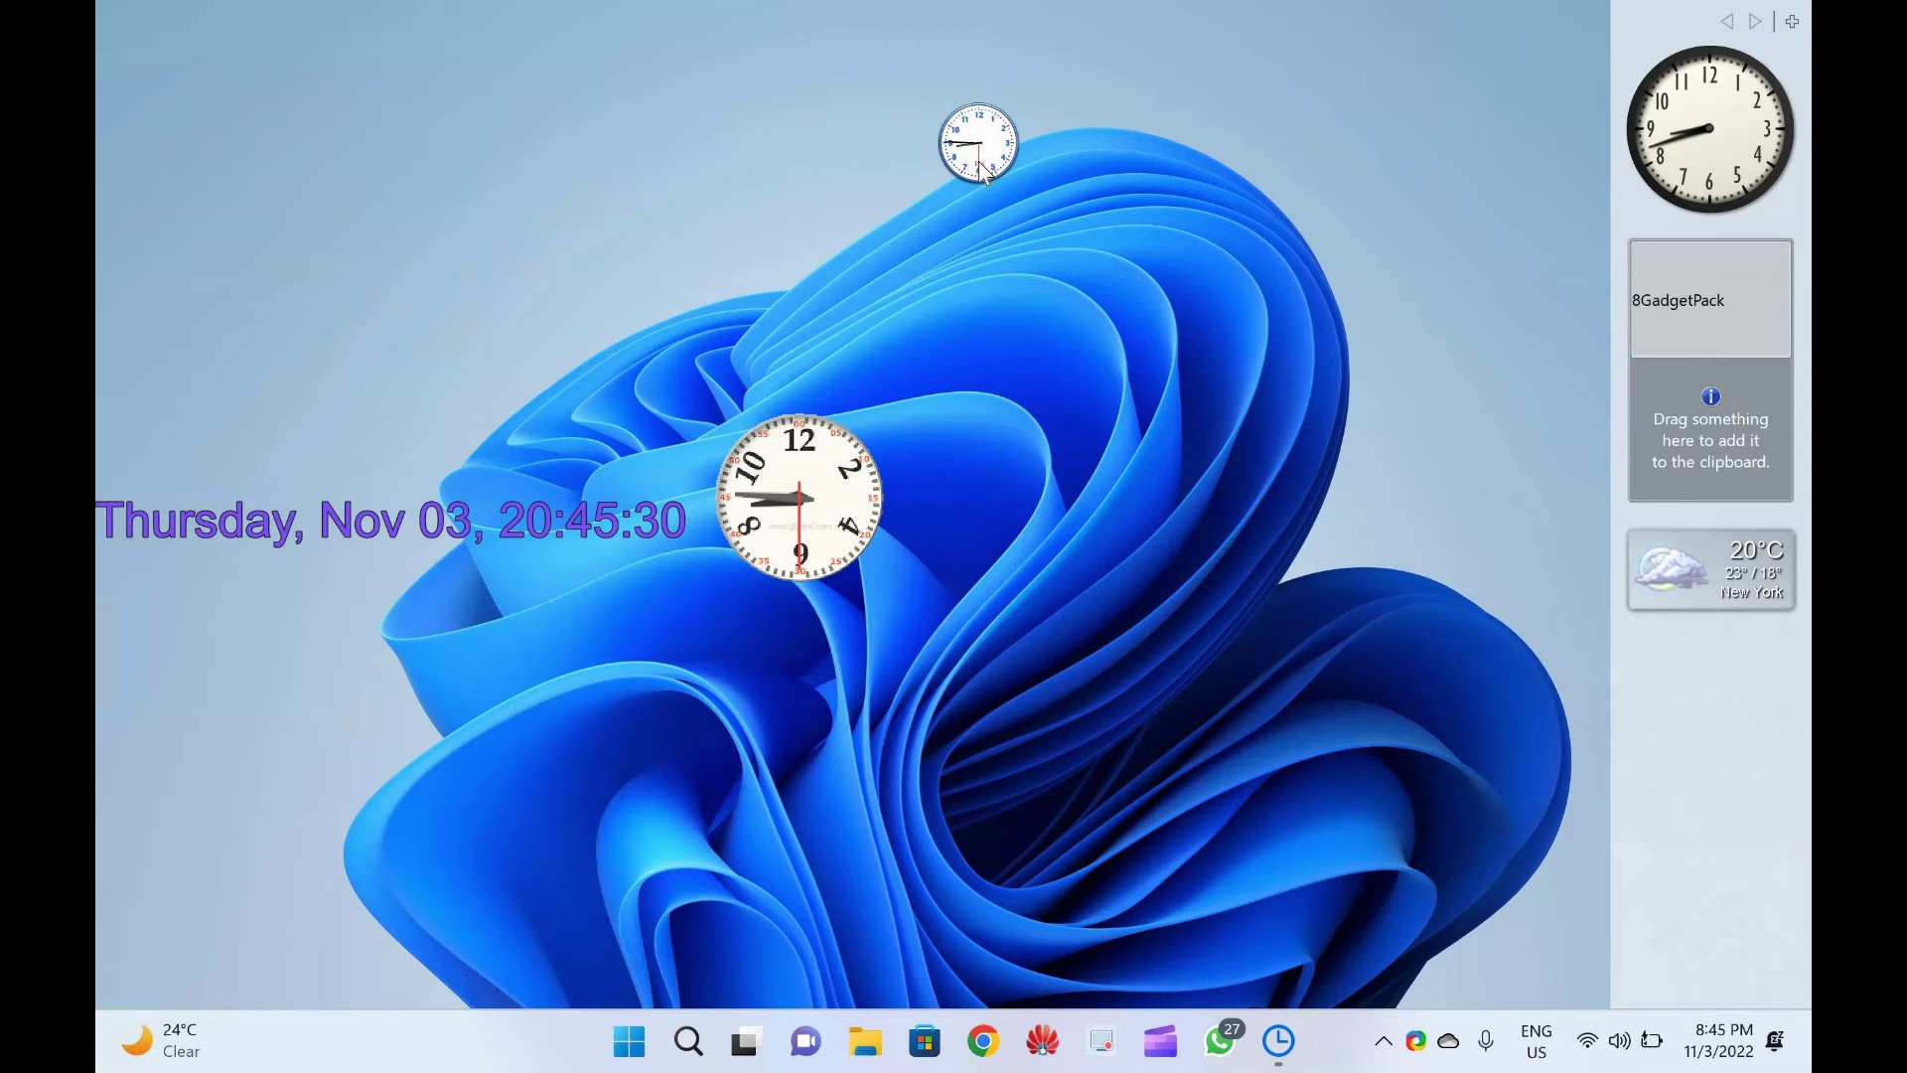
right_click(976, 154)
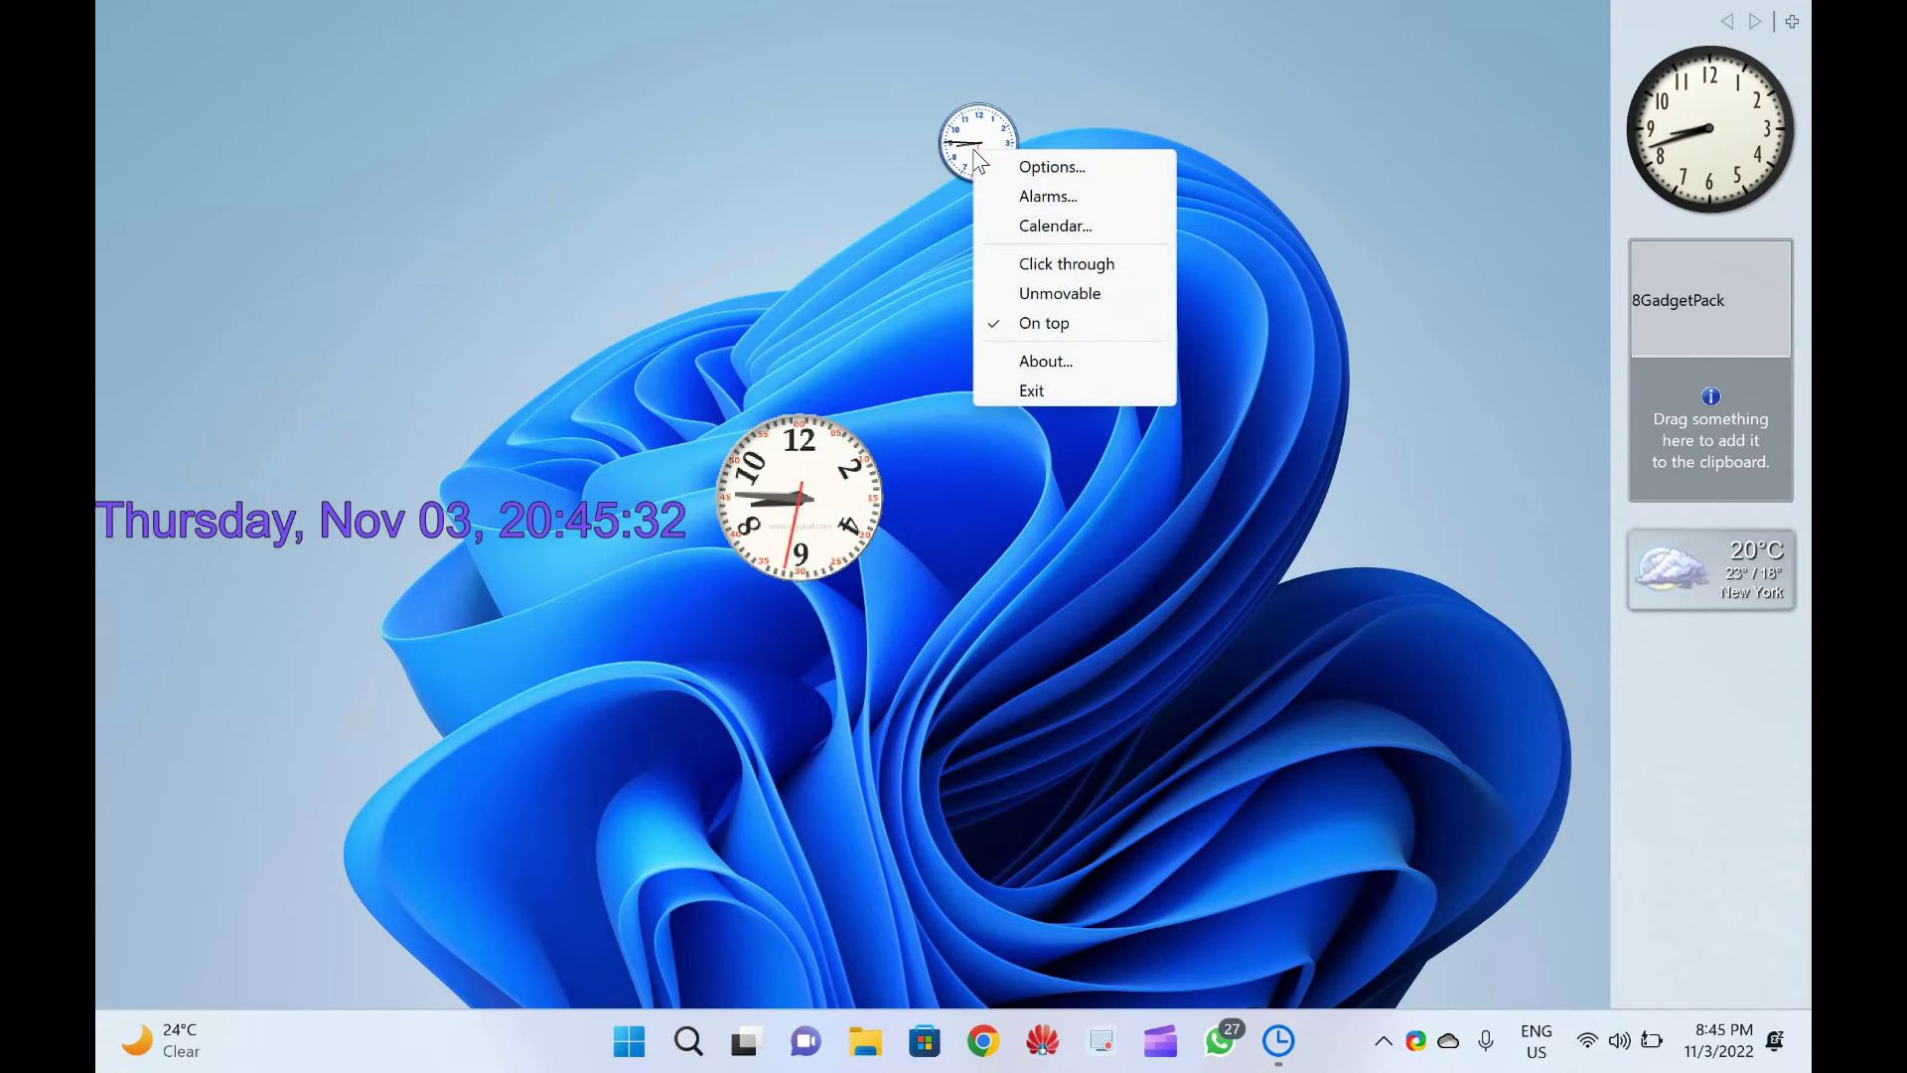
left_click(985, 131)
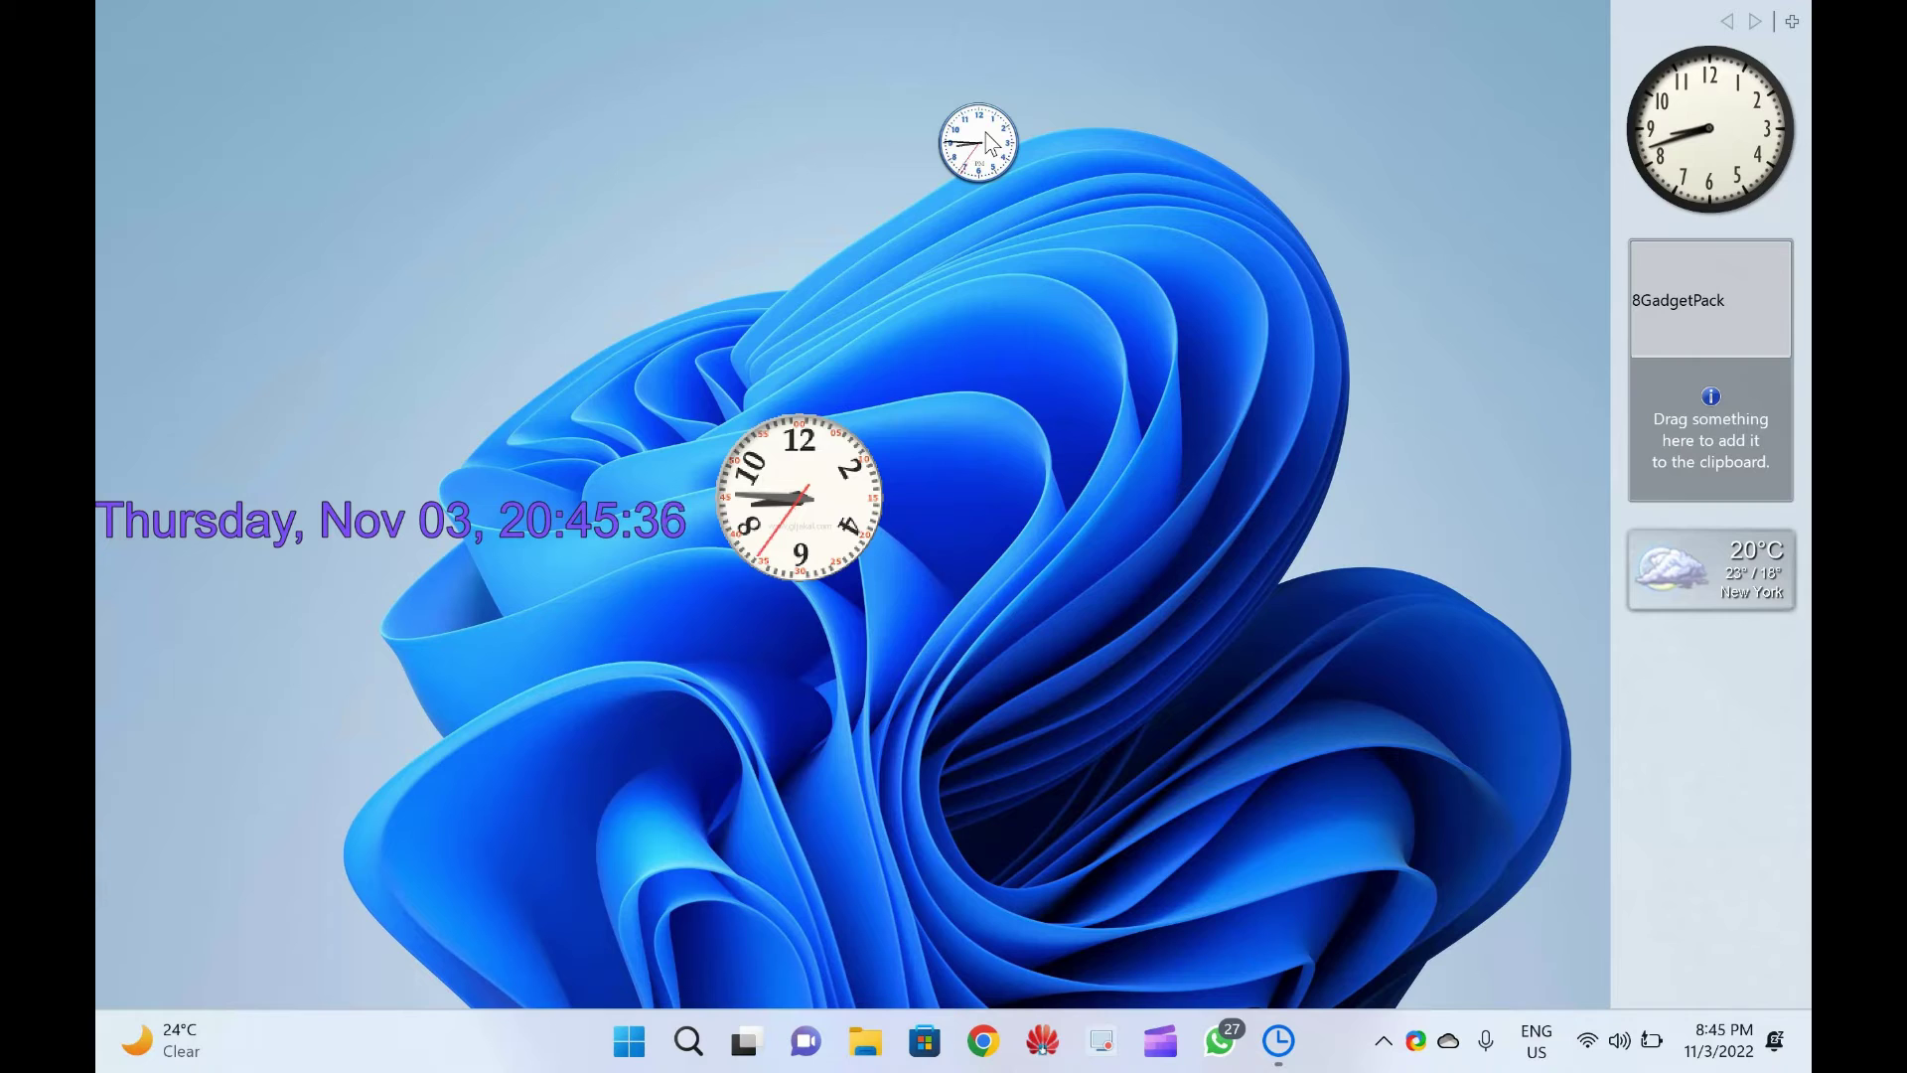
View the ClockX Options window from the clock's menu and close it unchanged
right_click(986, 132)
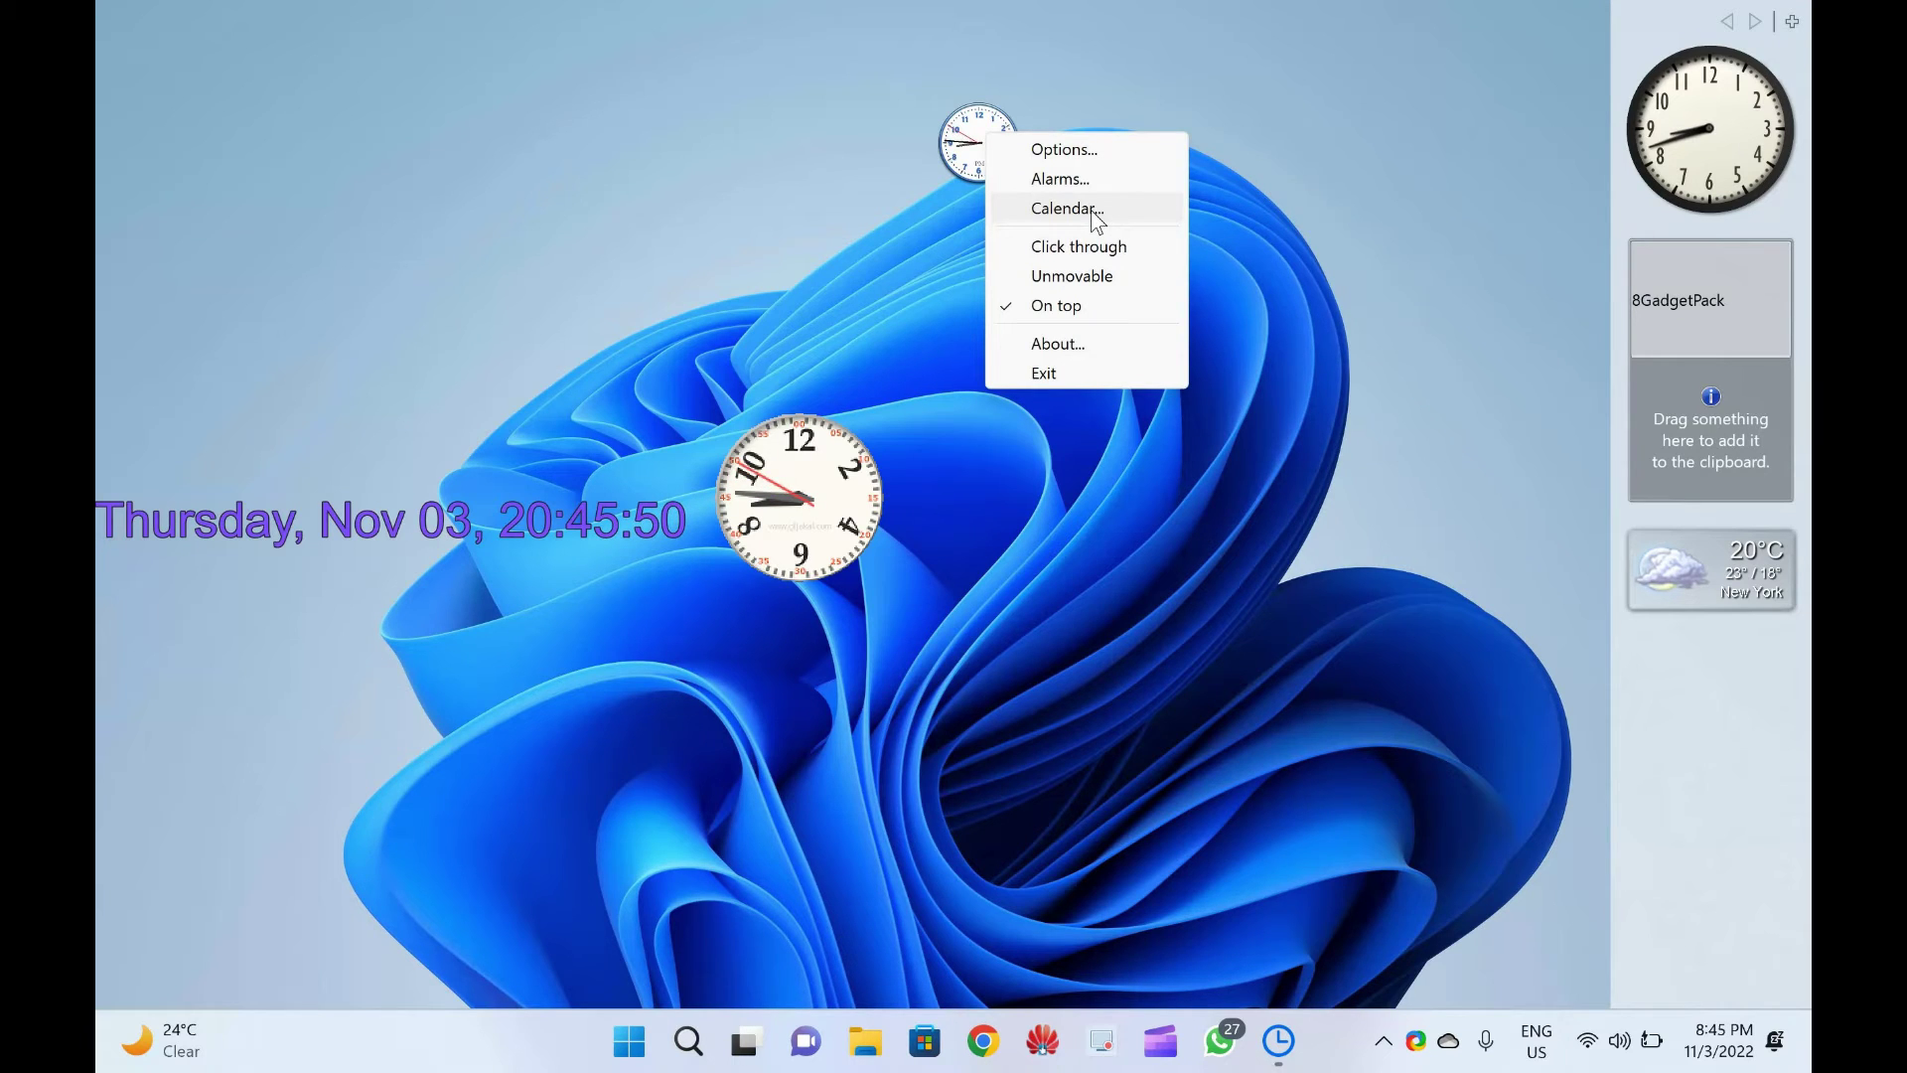
left_click(1104, 150)
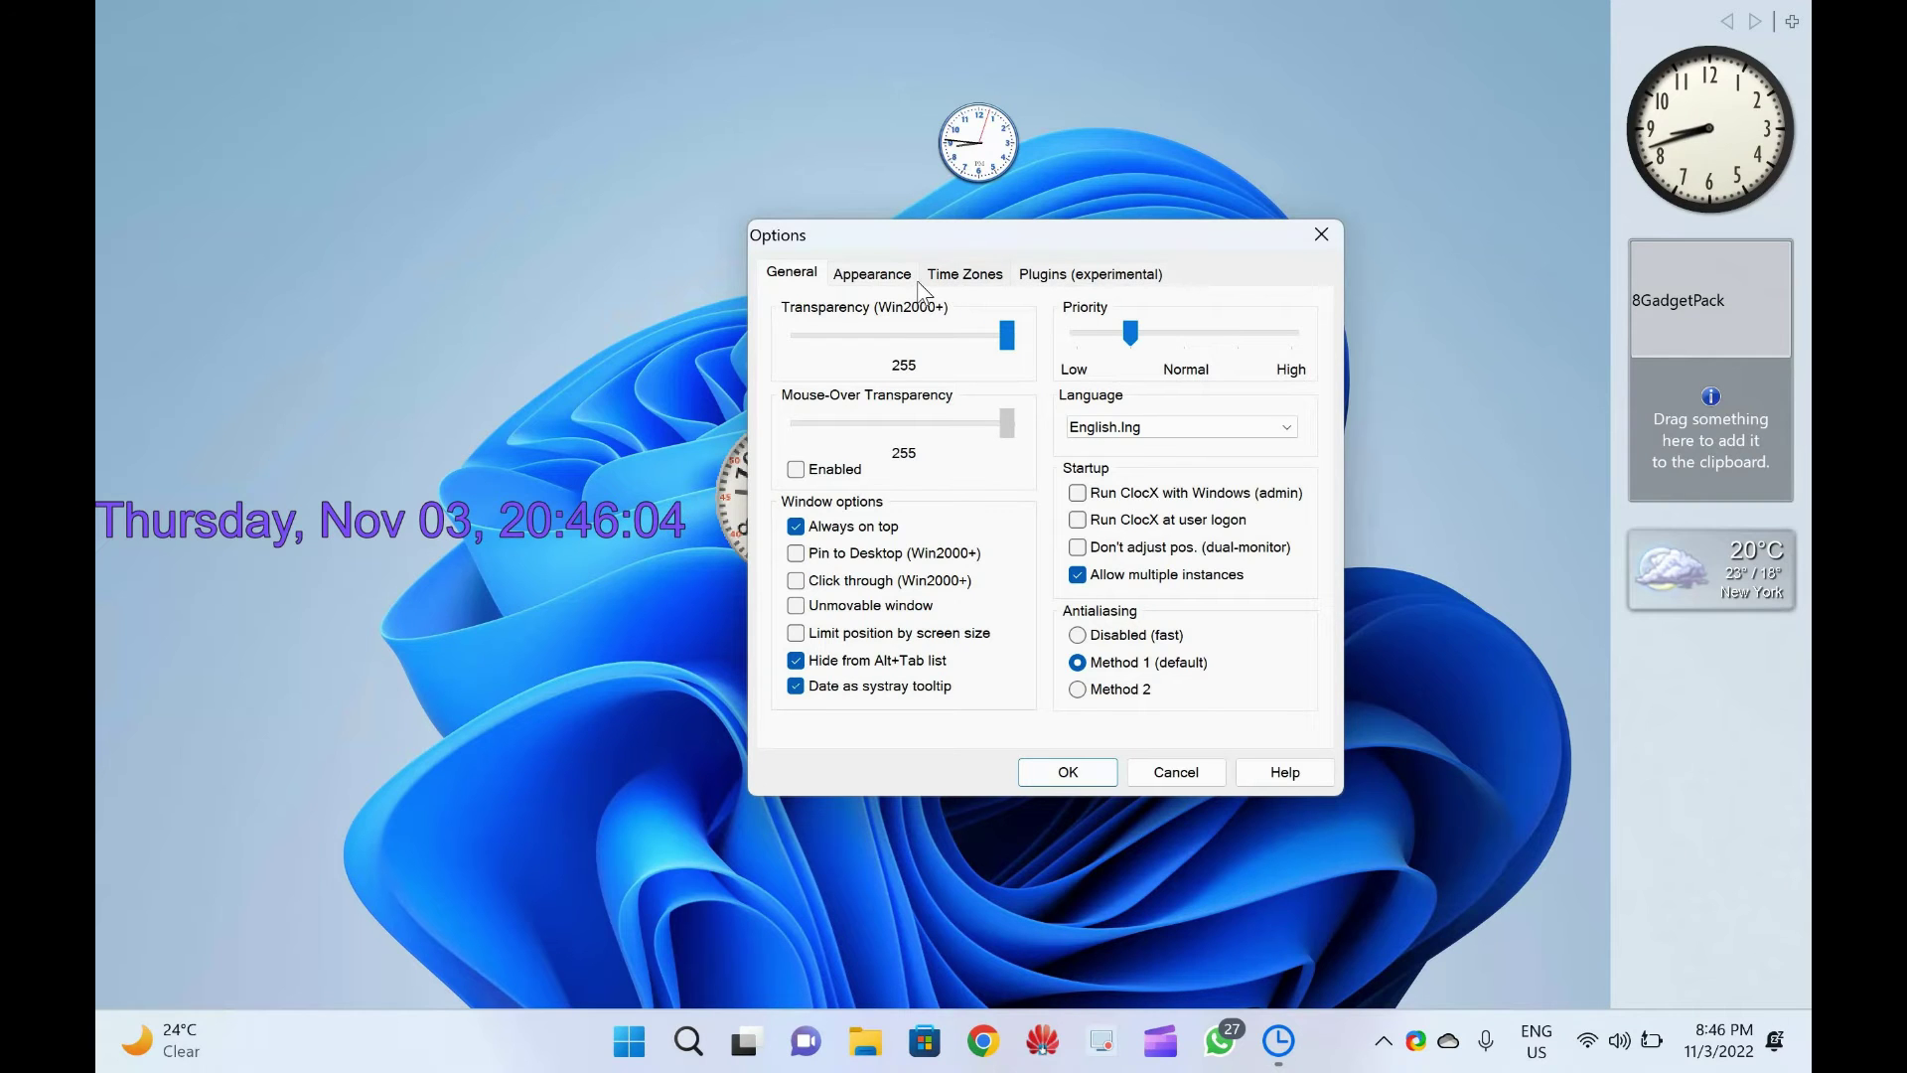
left_click(1320, 234)
Review the ClockX alarms list, starting a new alarm and cancelling it without saving
right_click(983, 148)
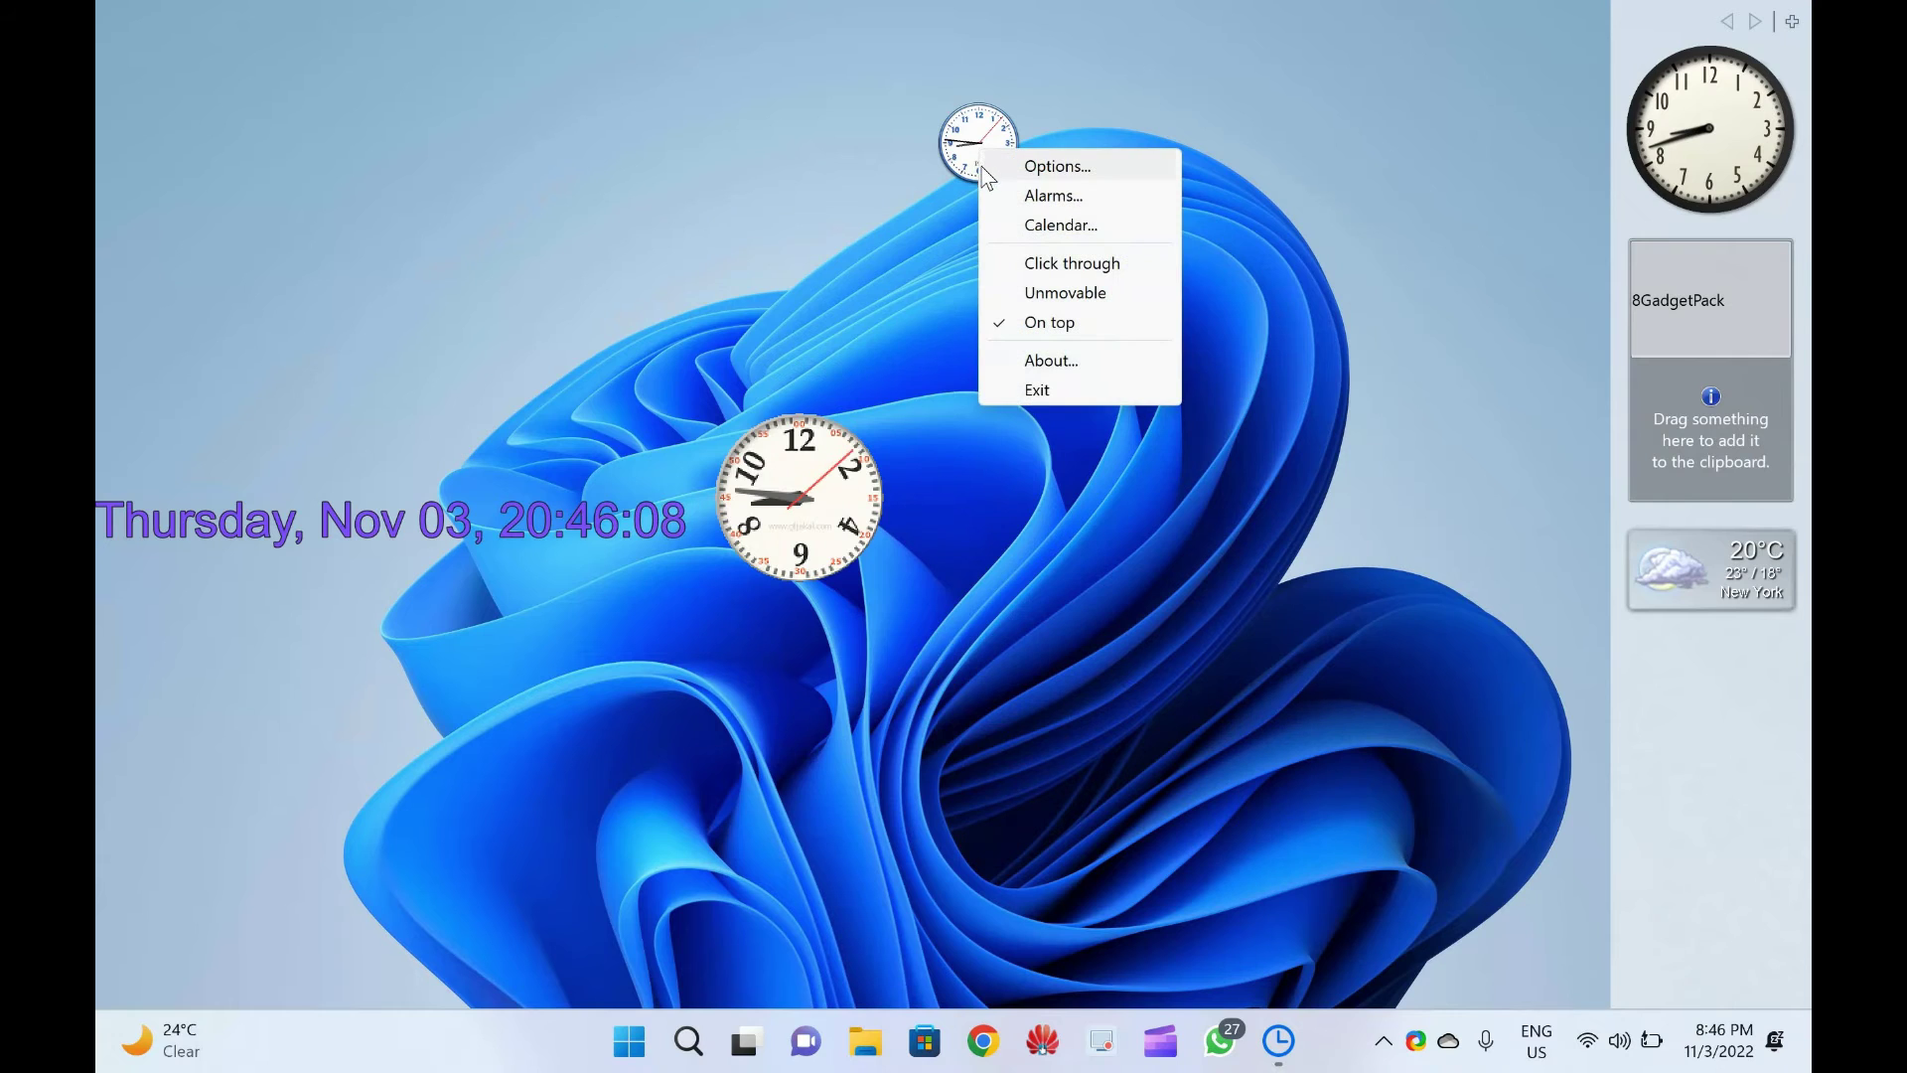
left_click(1006, 194)
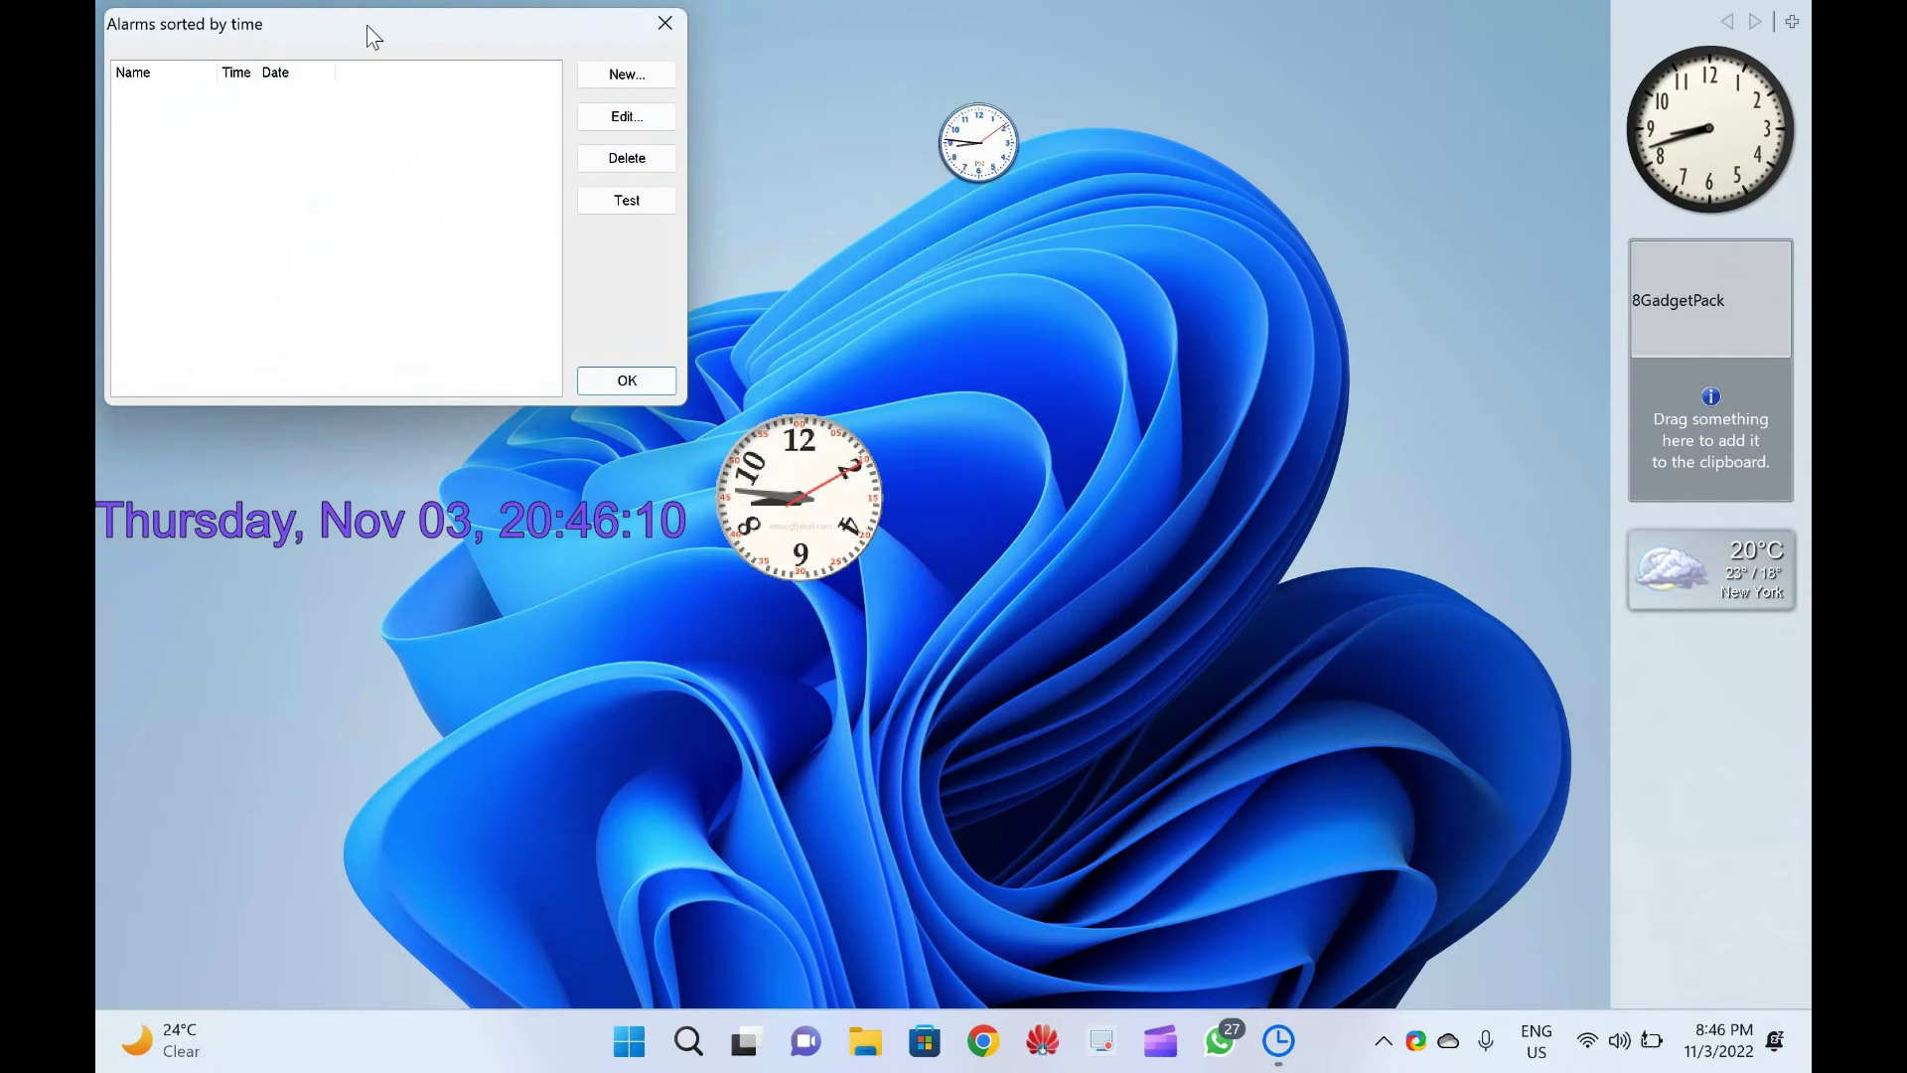
left_click_drag(635, 34, 845, 160)
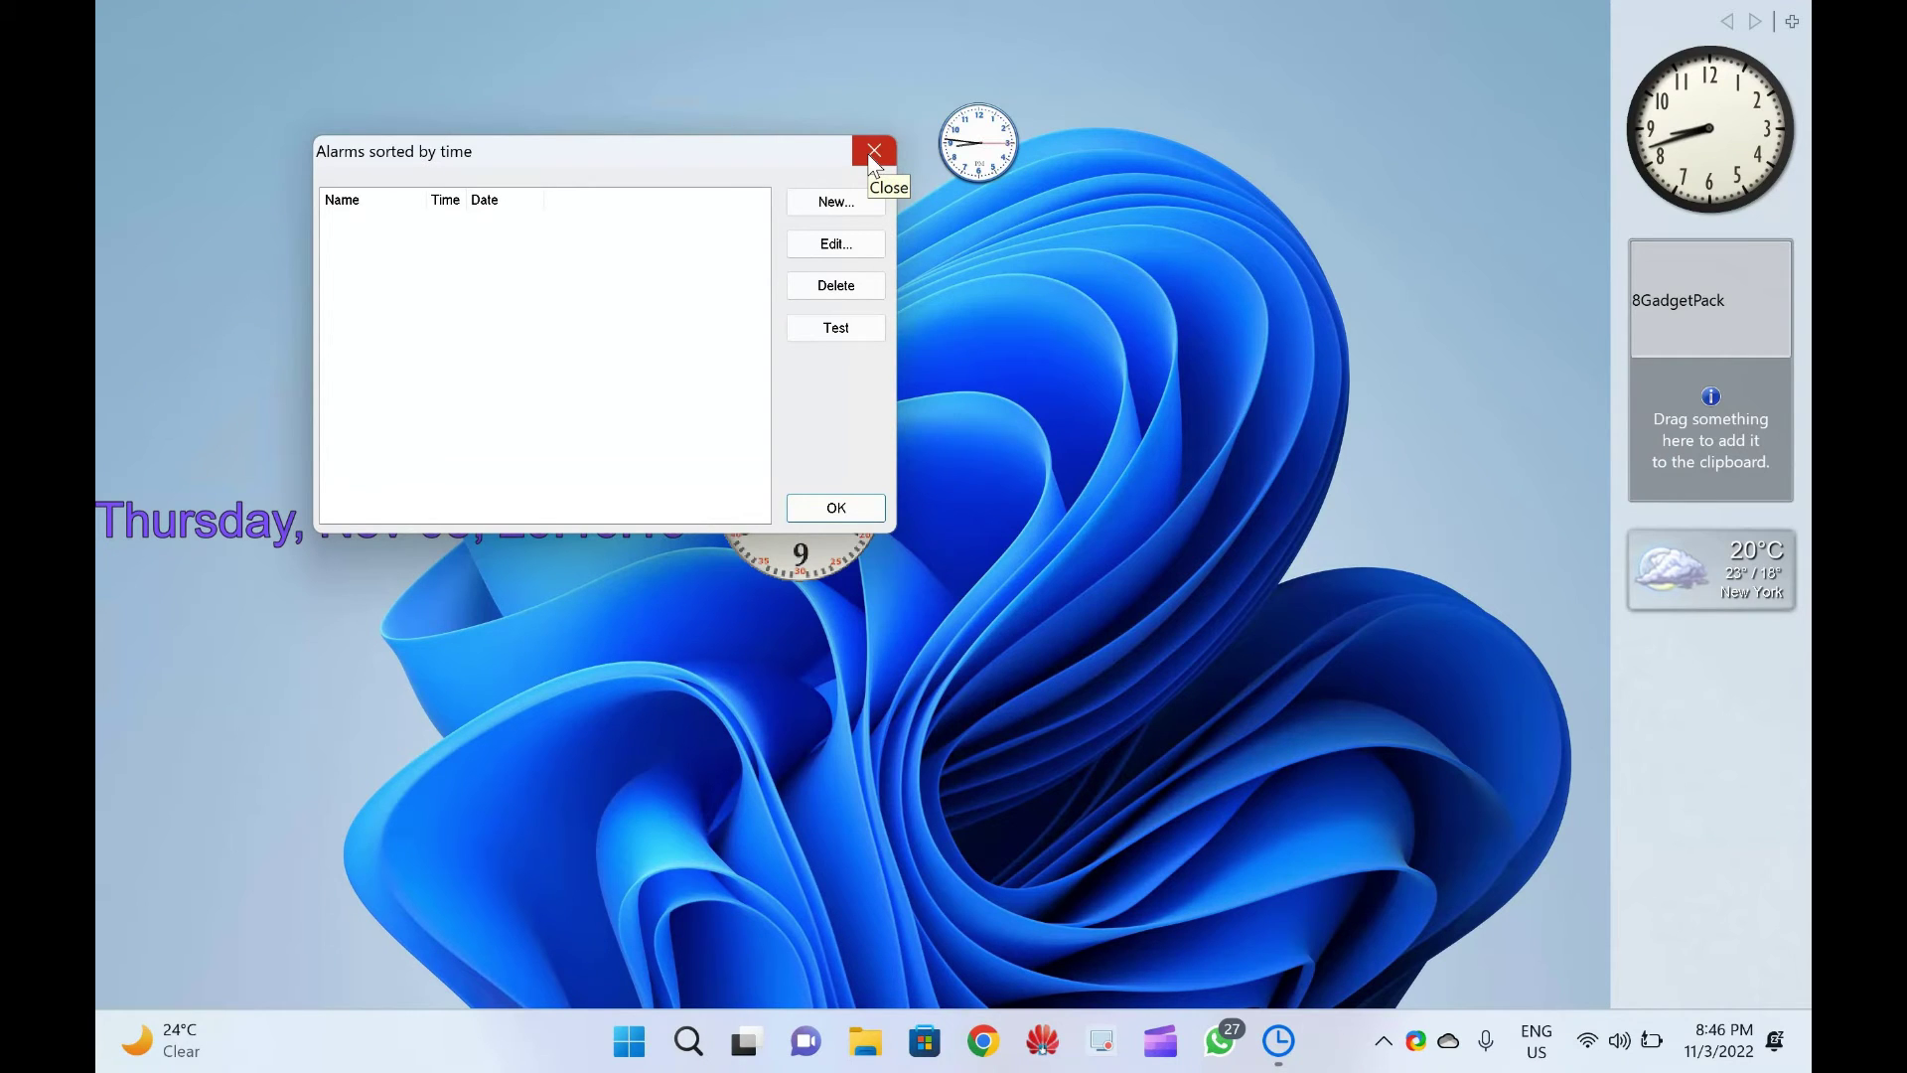
left_click(839, 200)
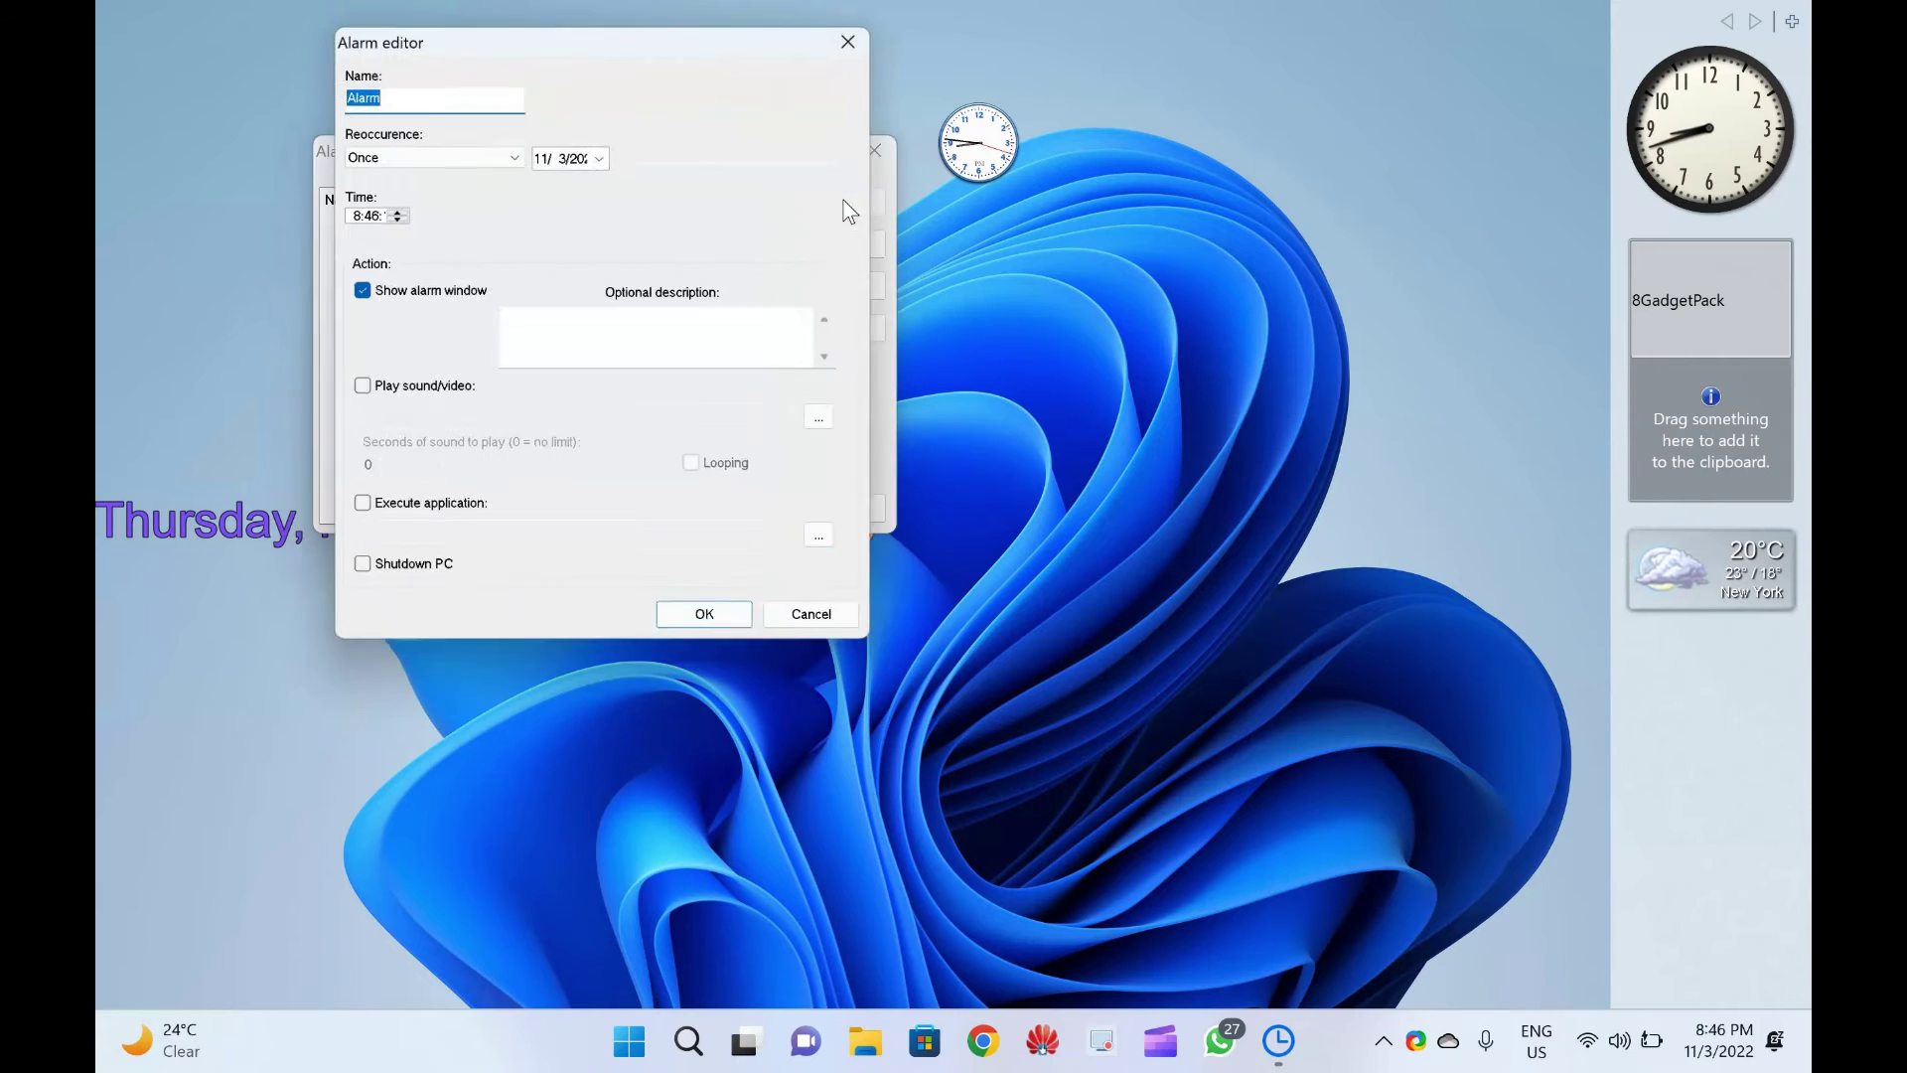
left_click(812, 620)
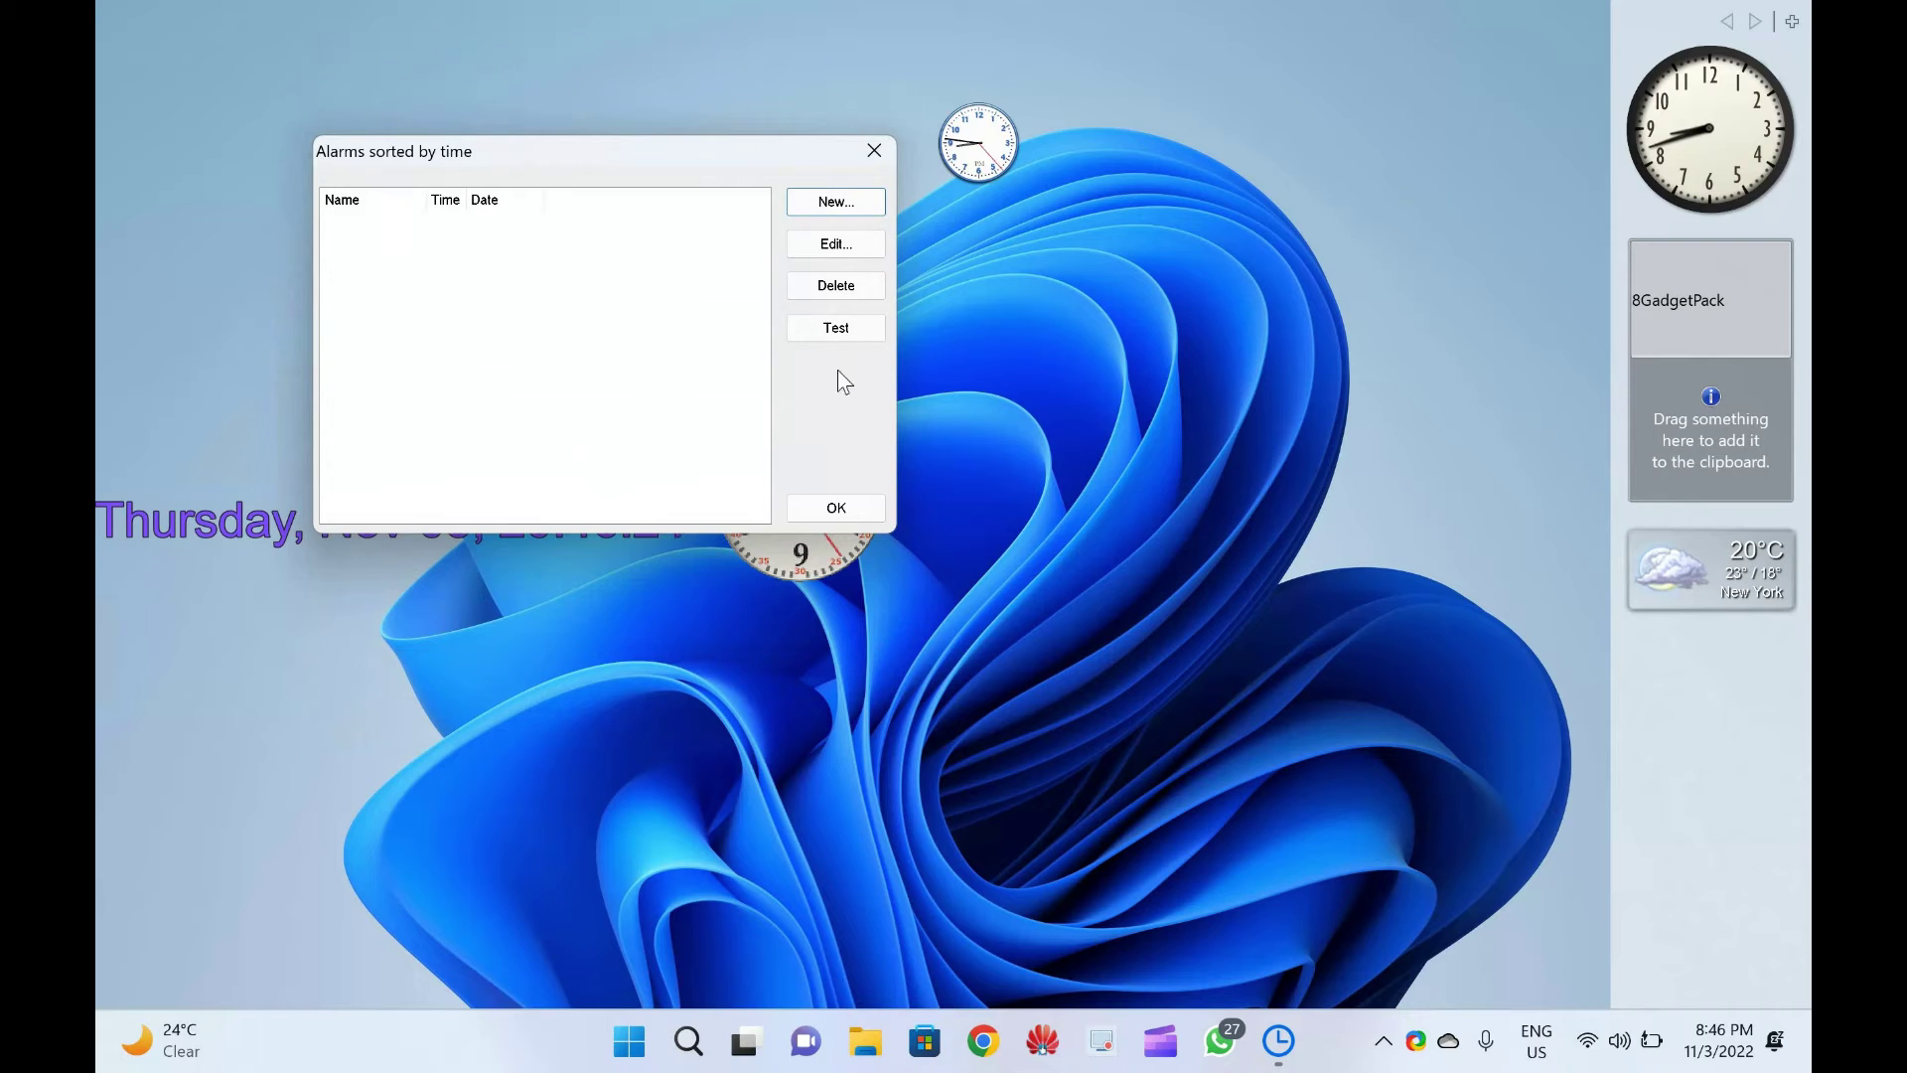
left_click(872, 149)
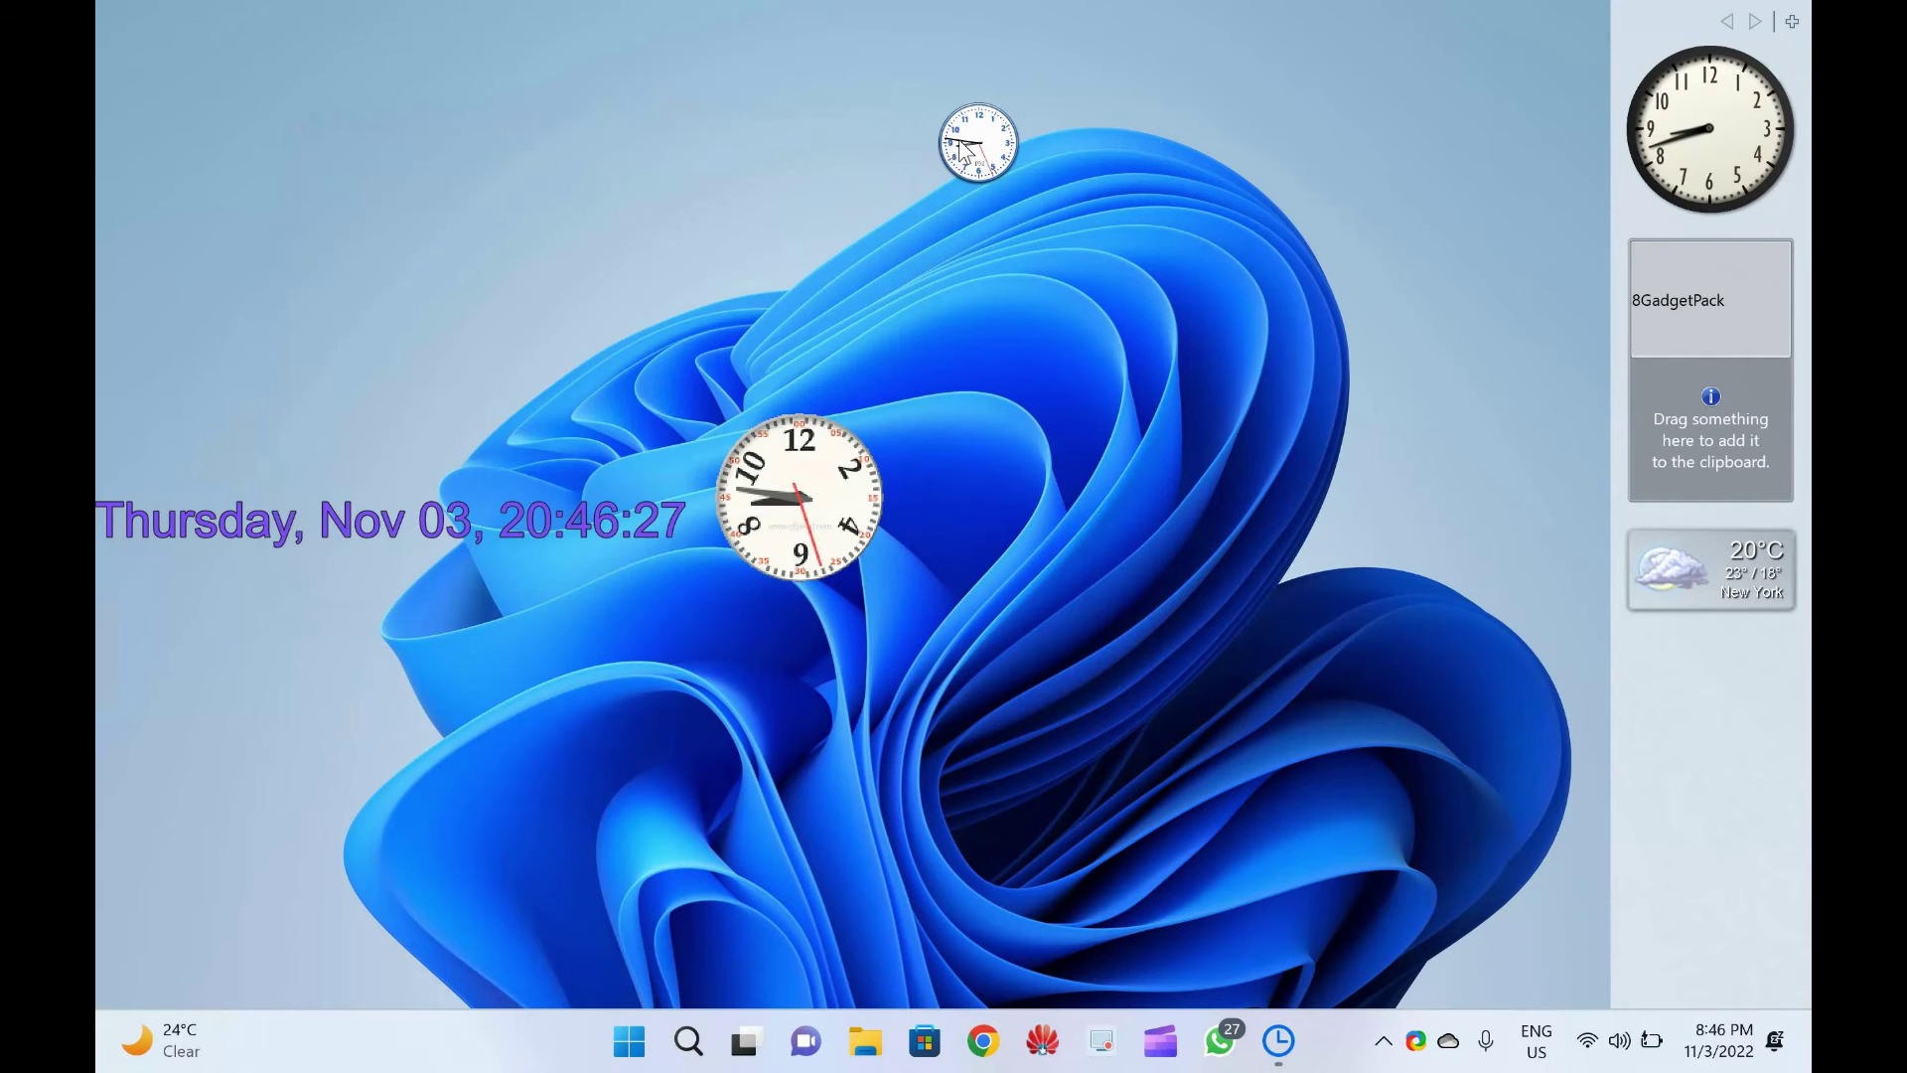
Show and close the ClockX calendar, then exit the small clock
right_click(963, 144)
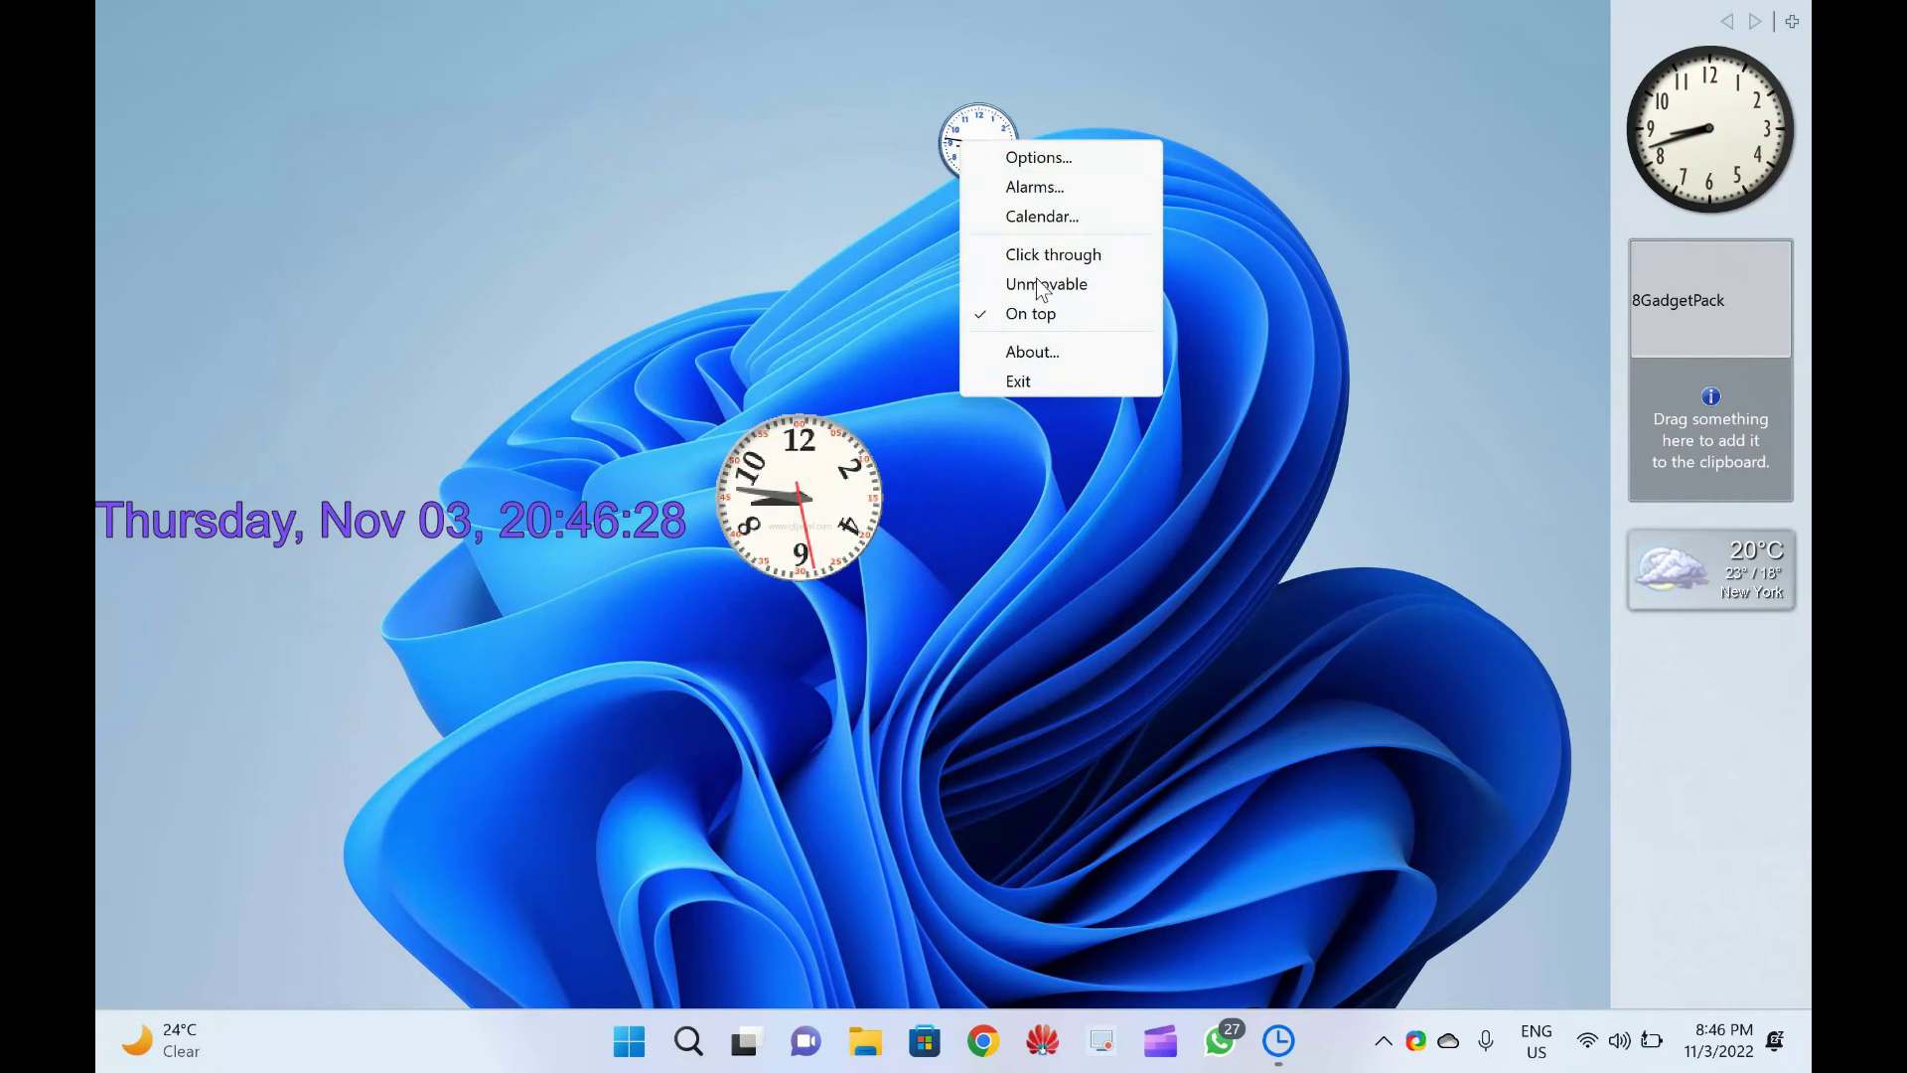
left_click(1058, 220)
left_click_drag(972, 427, 1051, 241)
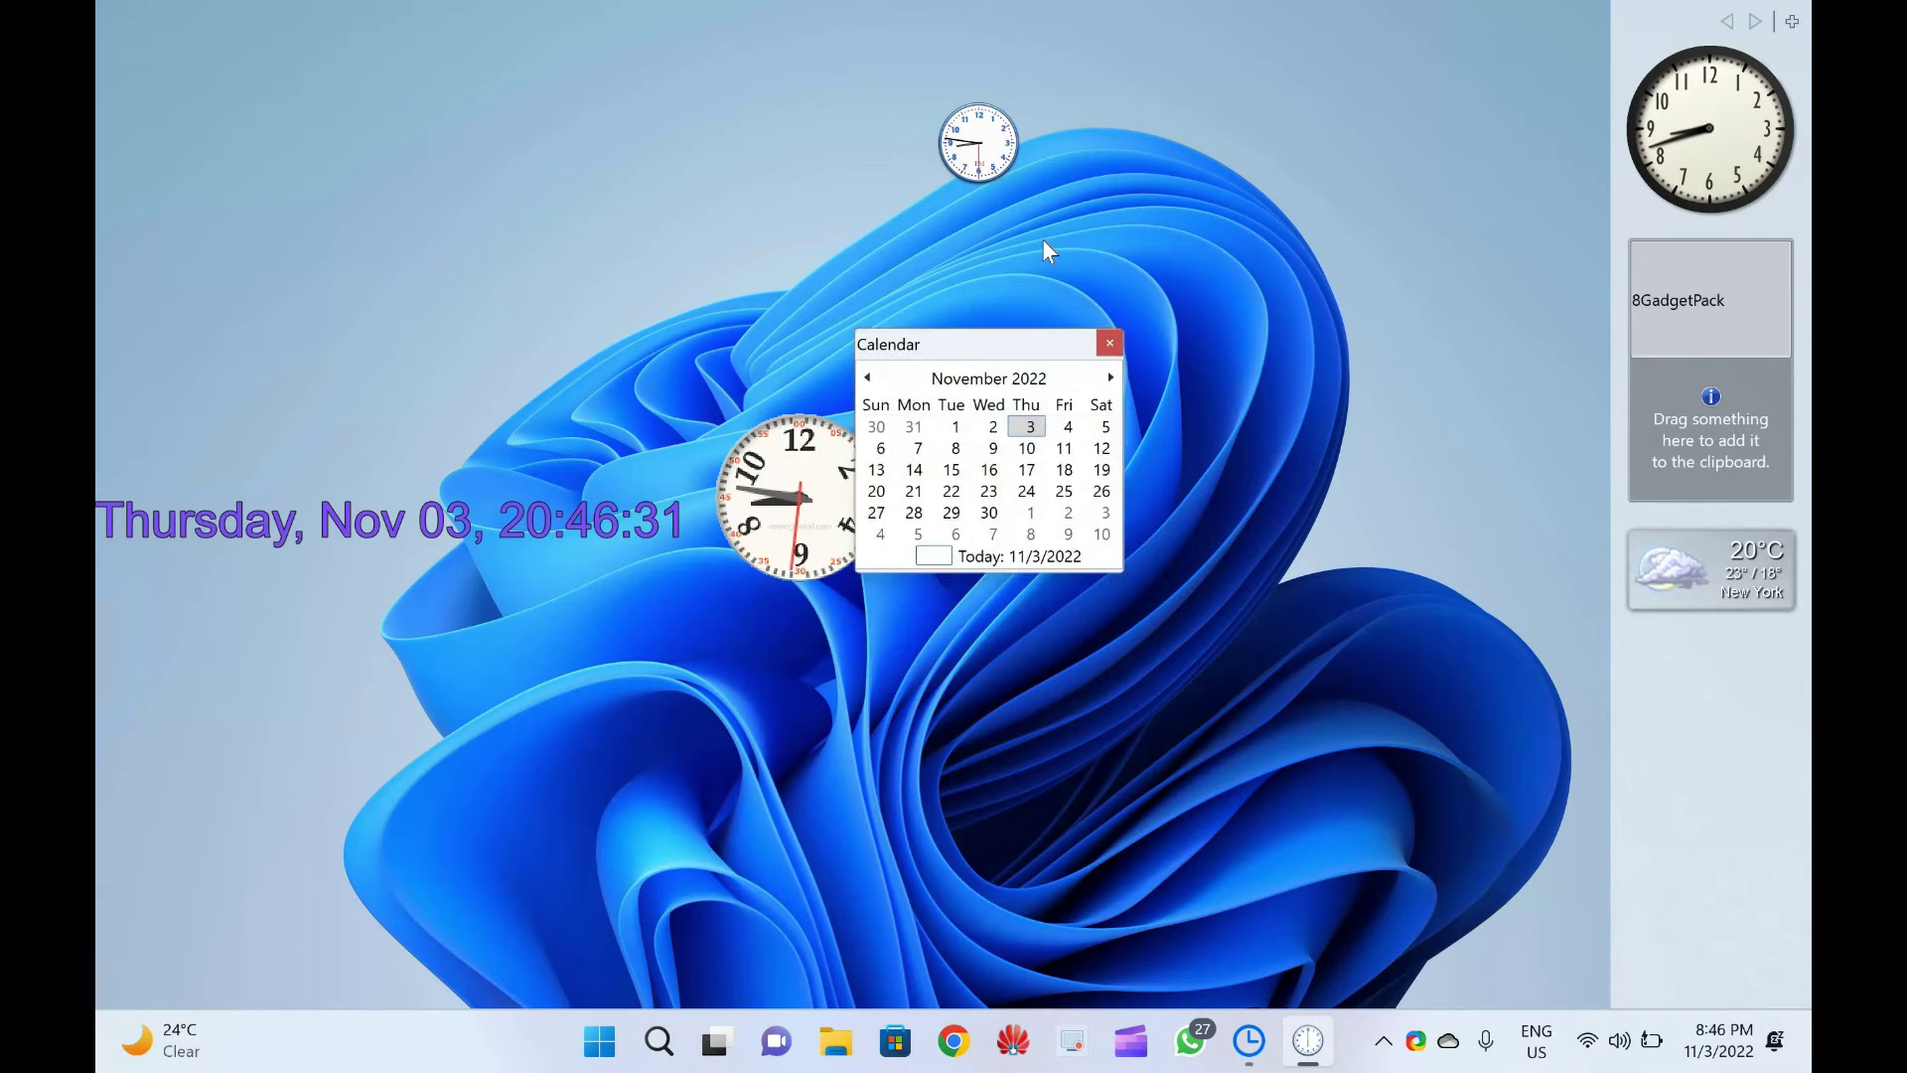
left_click(1154, 240)
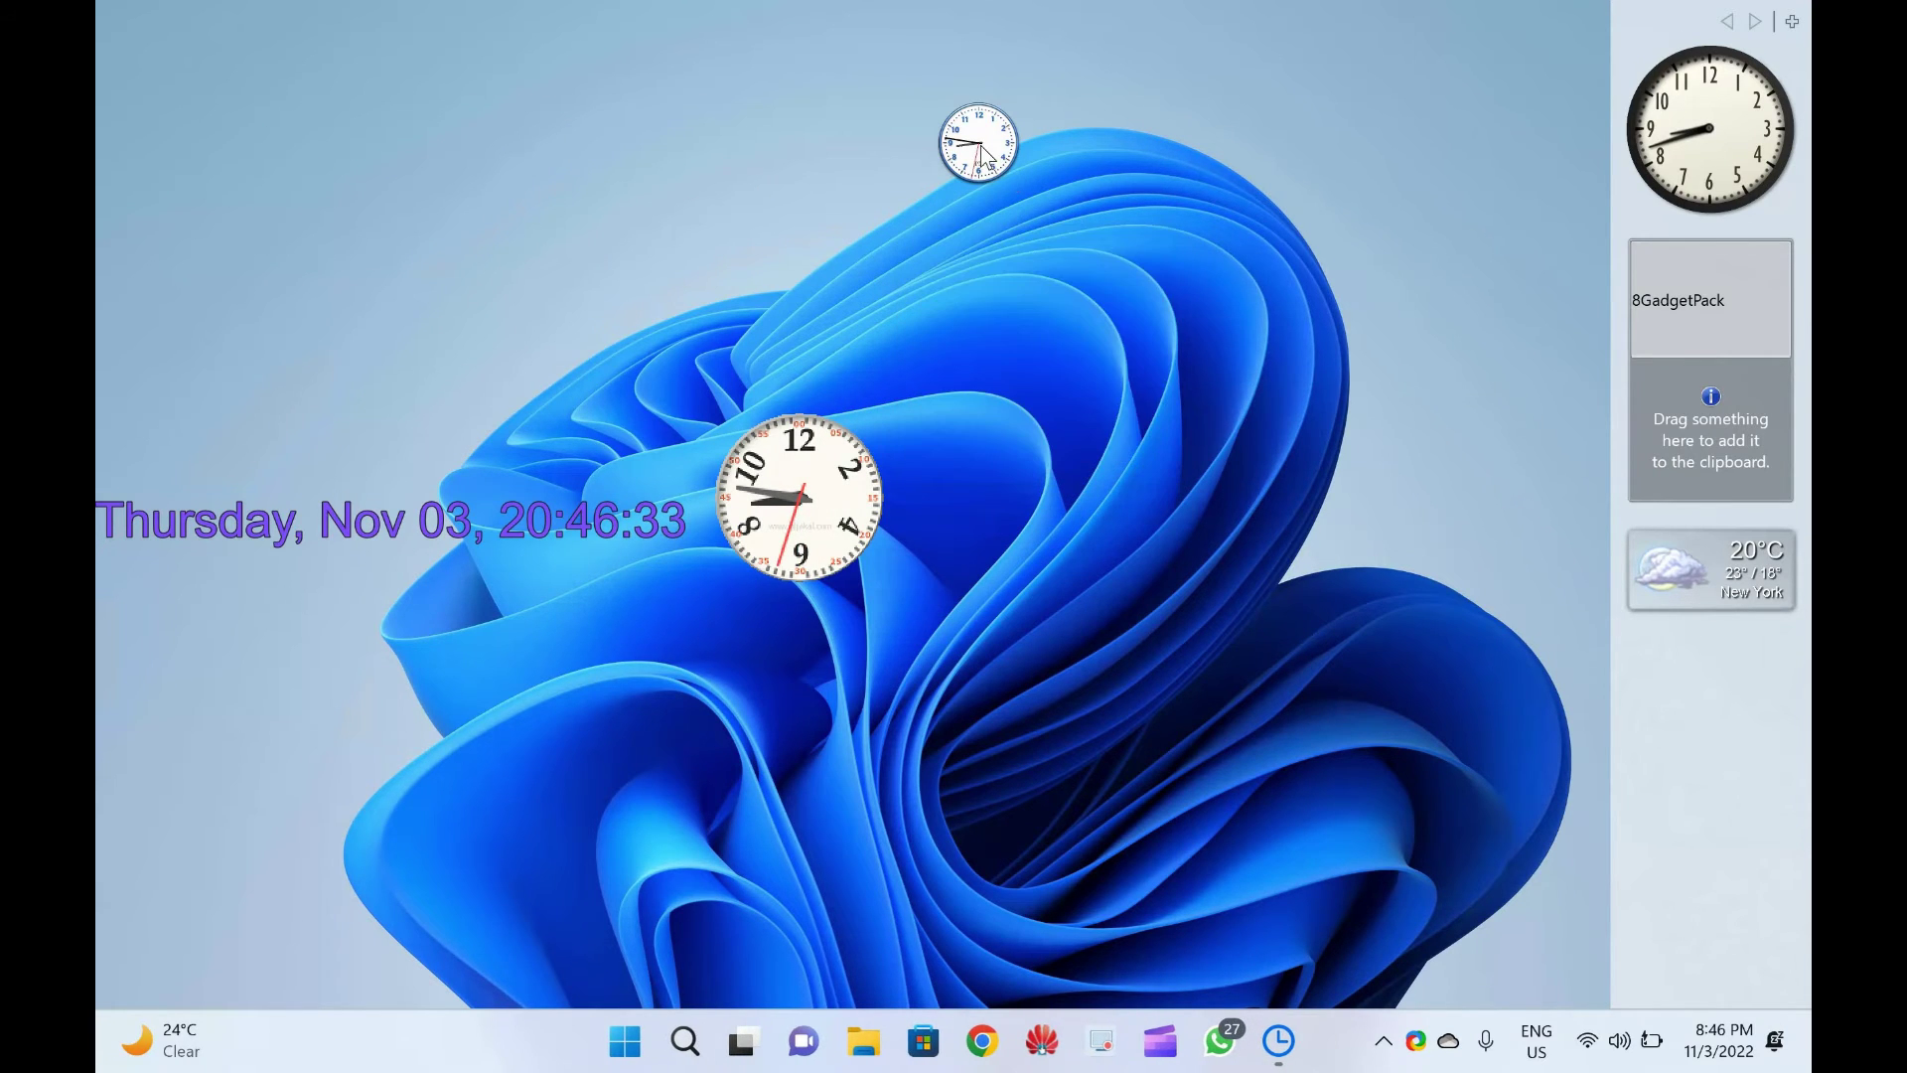
right_click(979, 142)
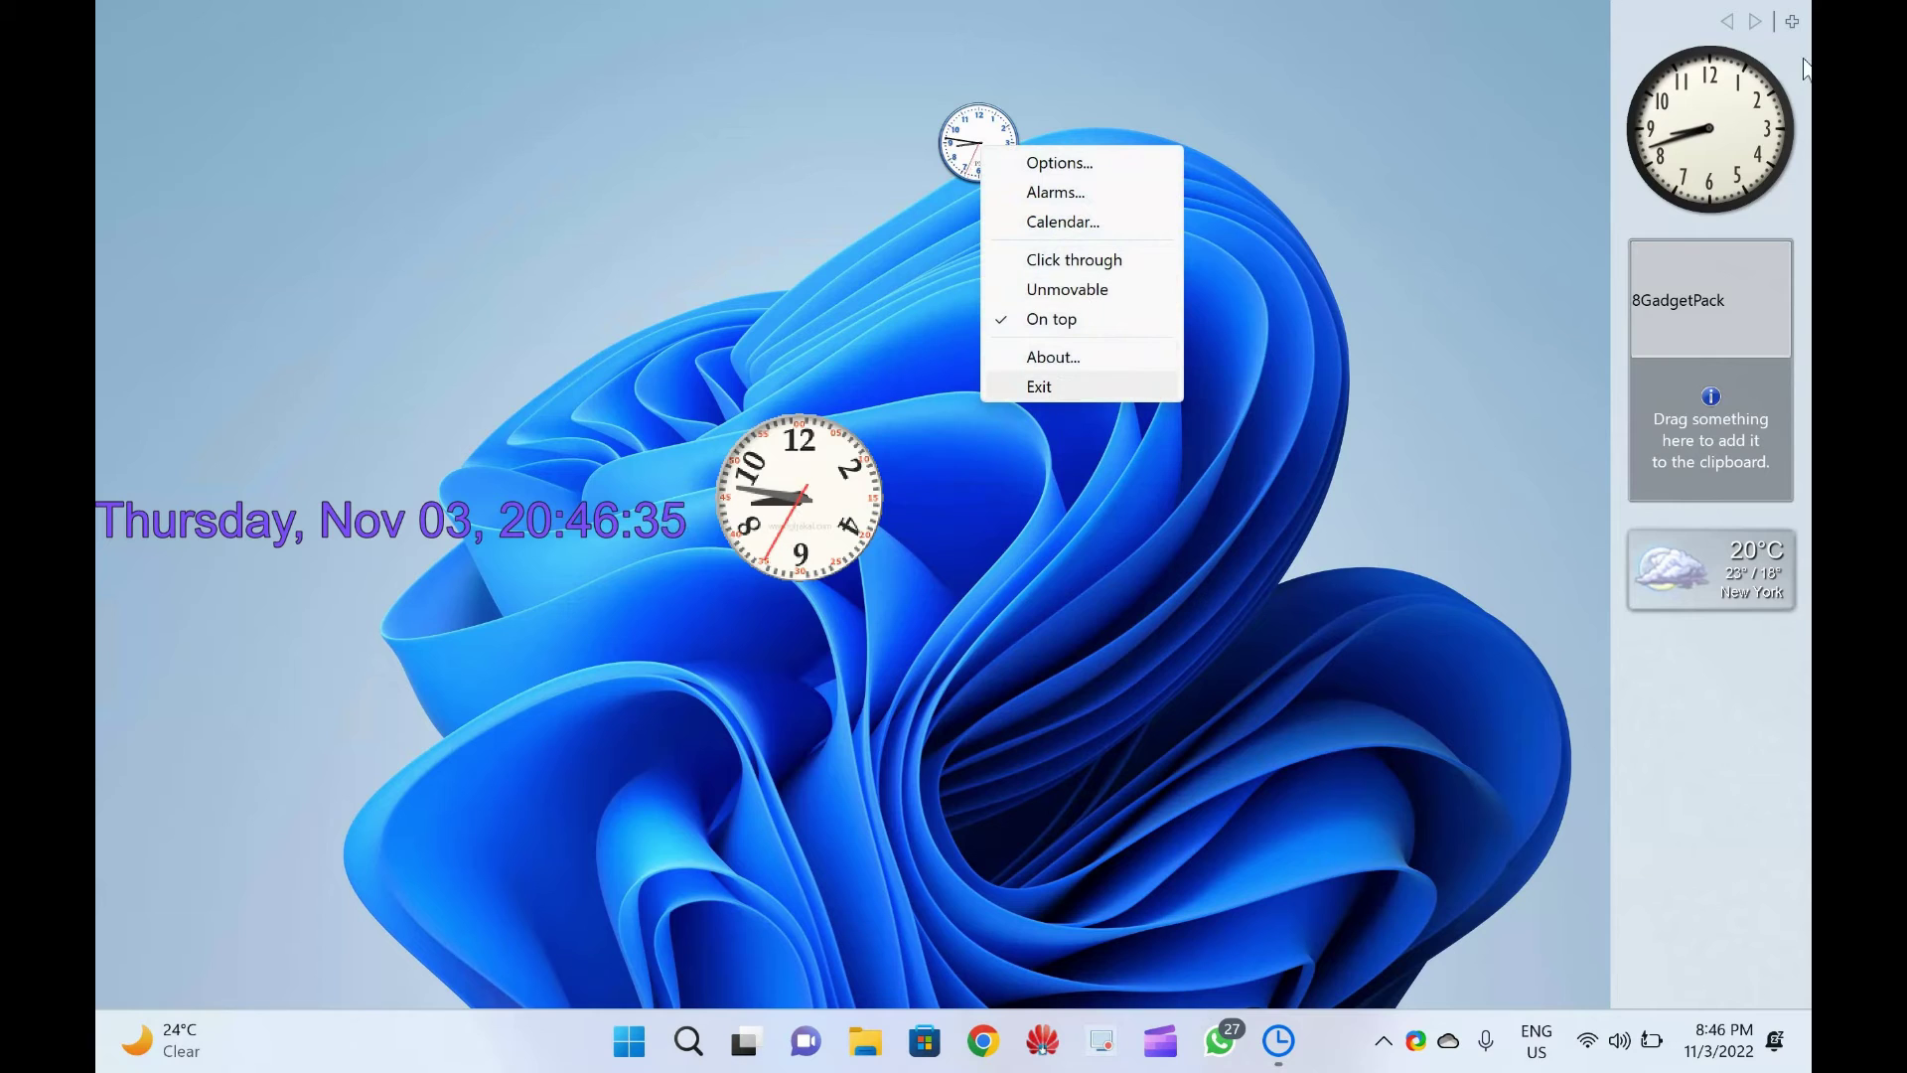
left_click(1049, 388)
Bring up the 8GadgetPack sidebar menu and launch the gadget gallery
left_click(1652, 121)
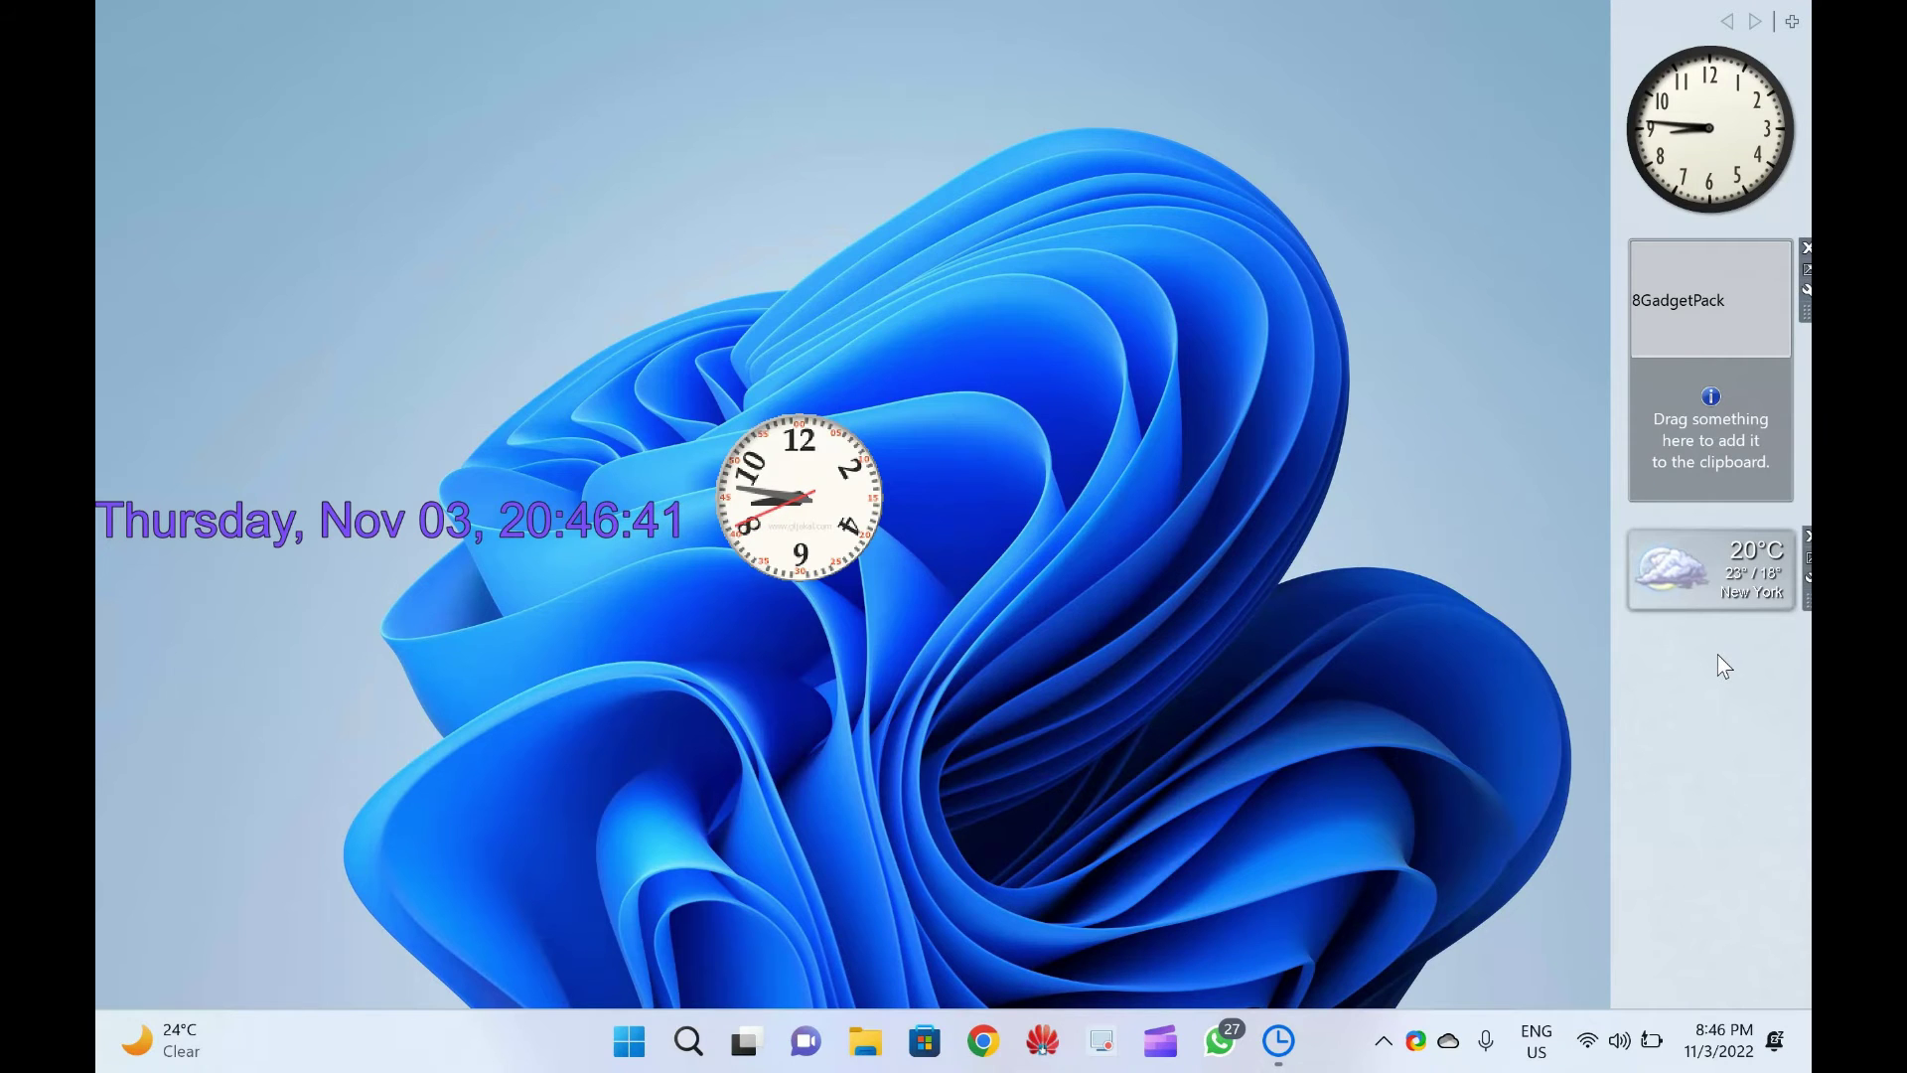
mouse_move(1711, 370)
right_click(1676, 717)
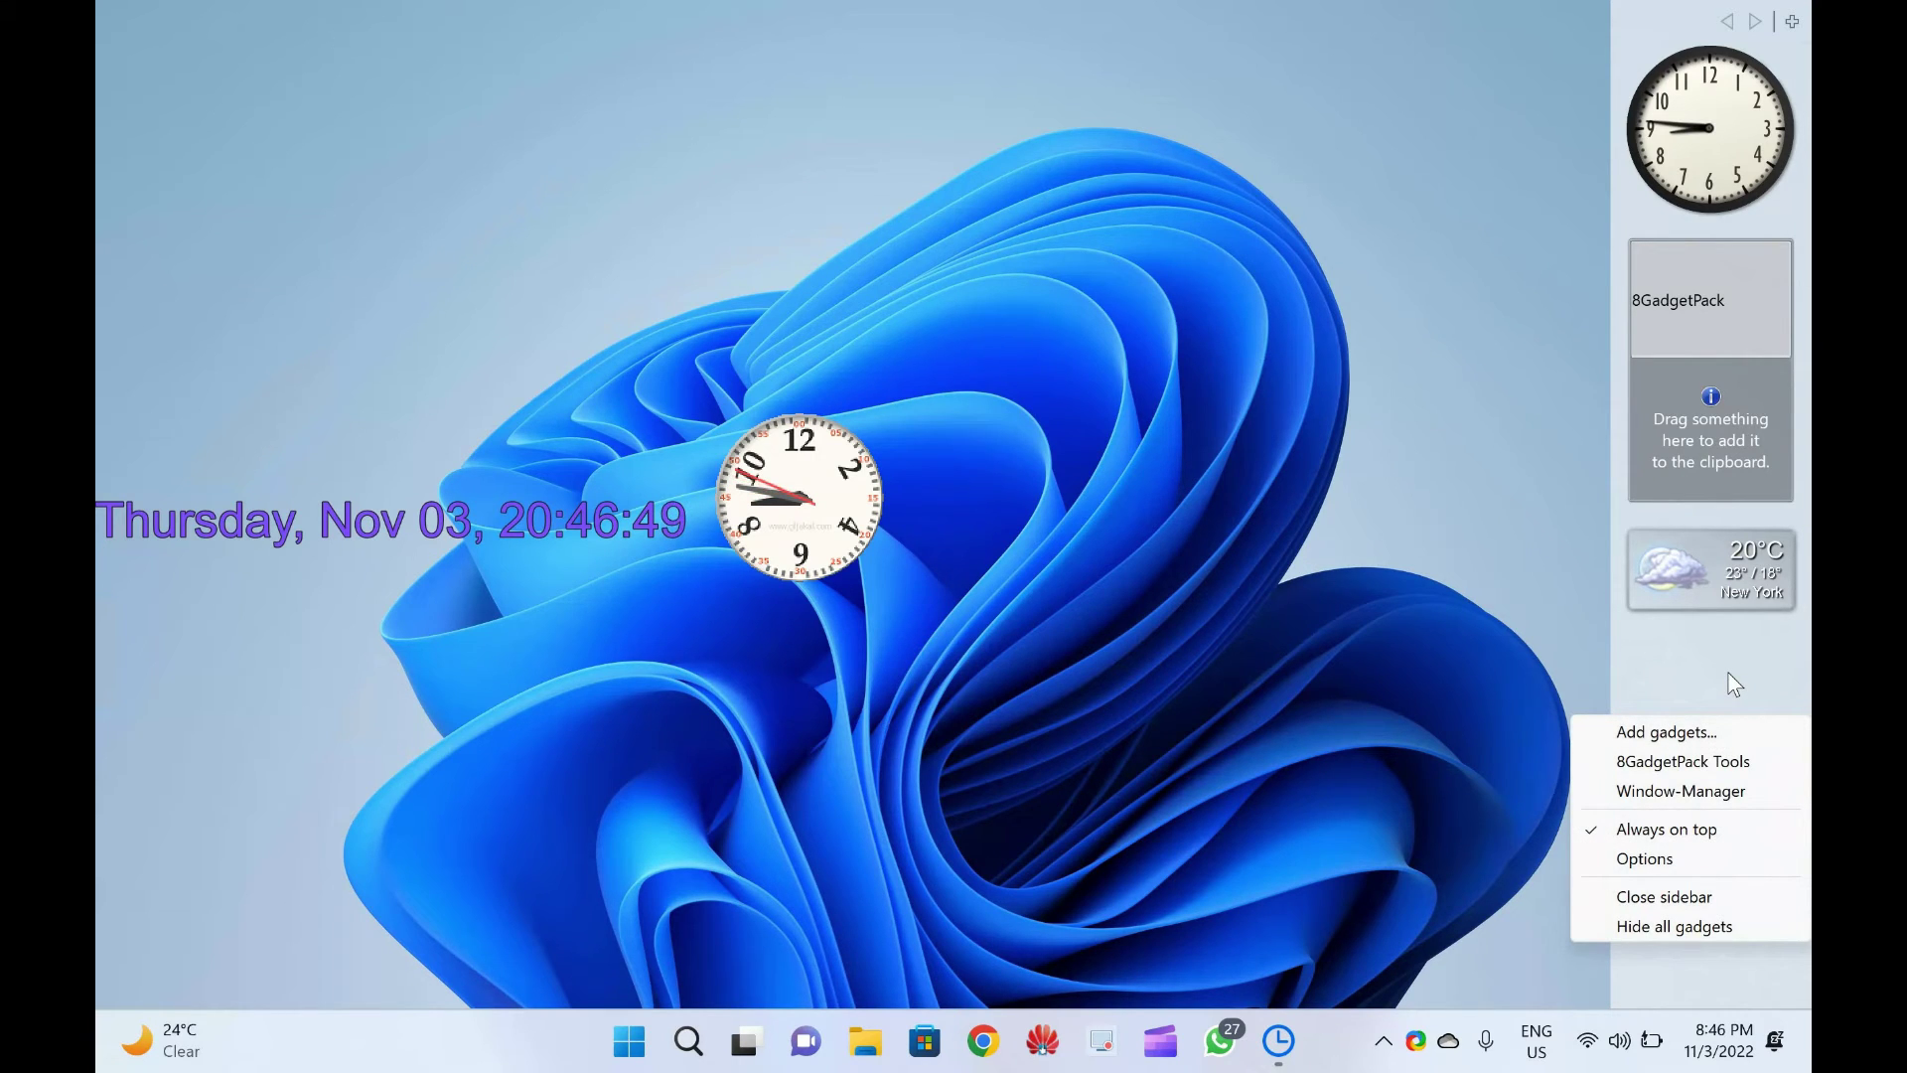
left_click(1701, 582)
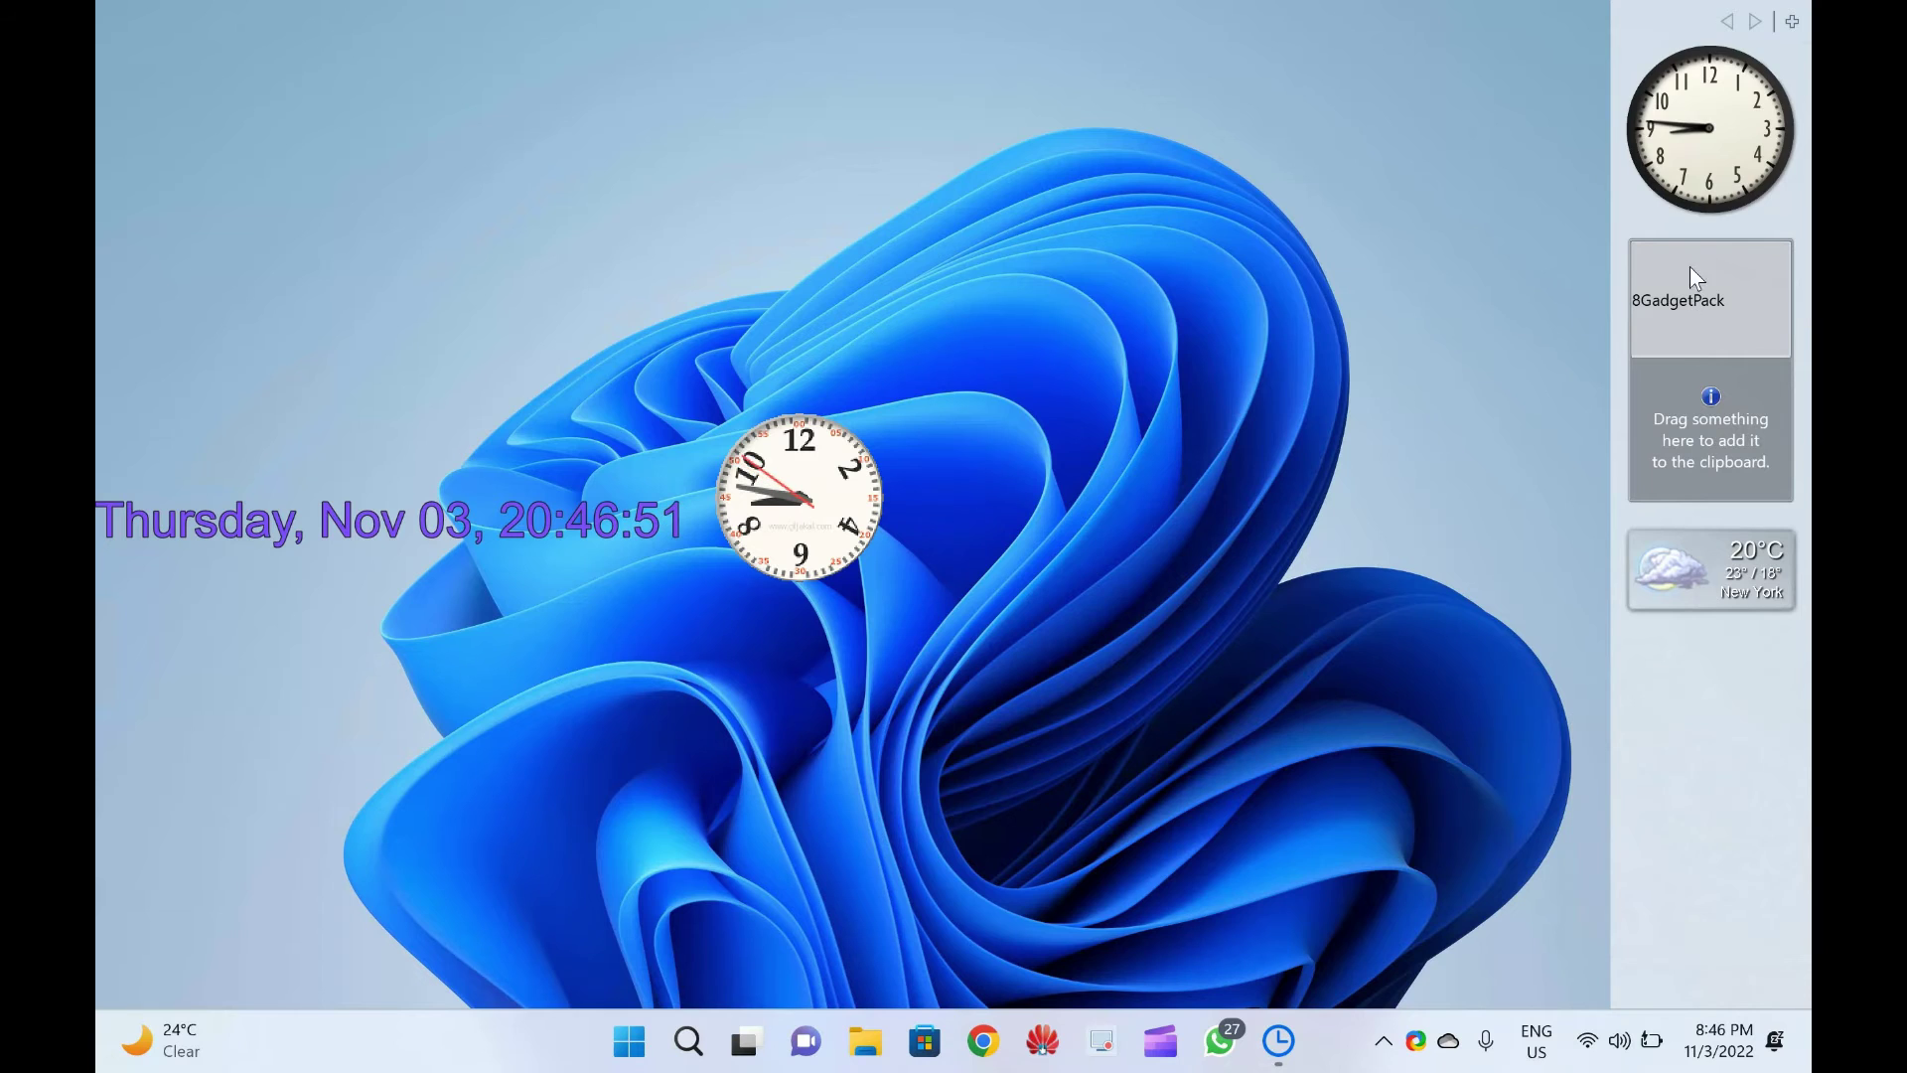
right_click(1747, 783)
left_click(1695, 794)
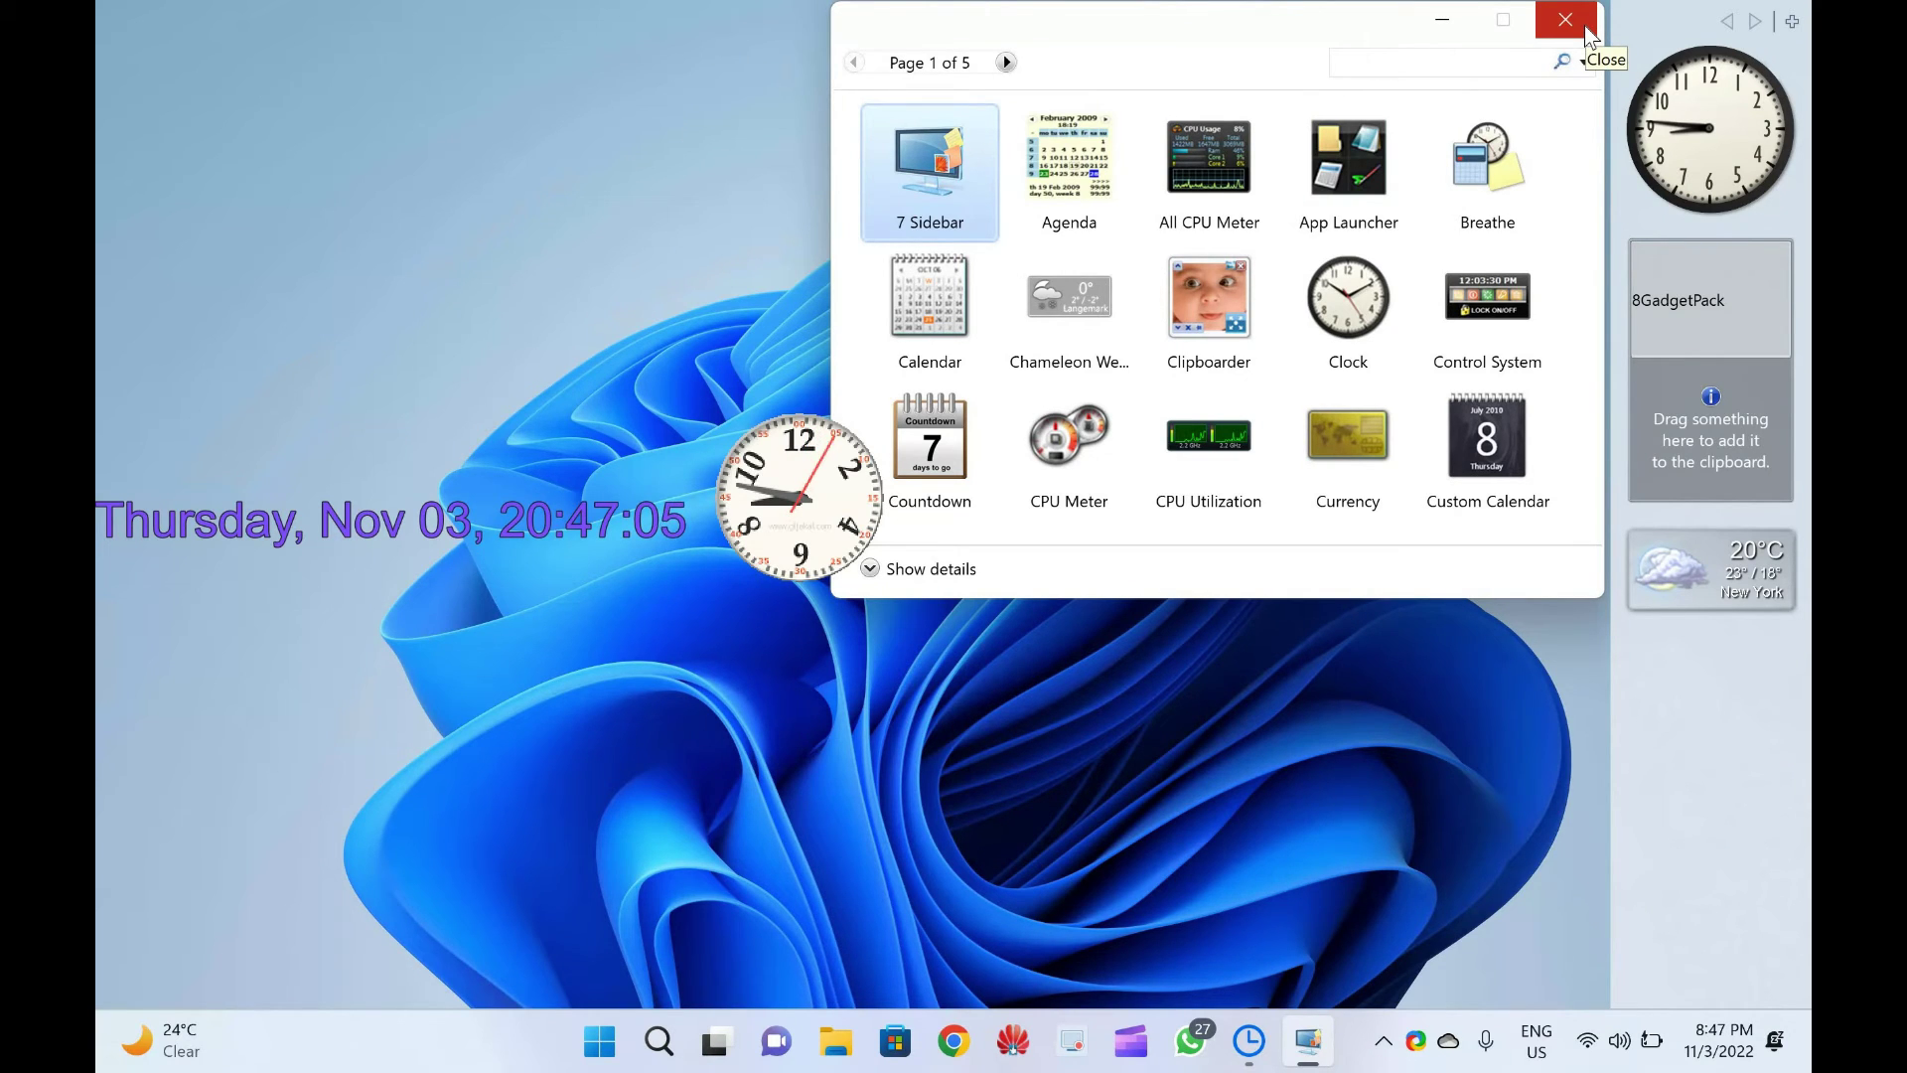
Add a second Clock gadget to the sidebar and inspect the top clock's menu
left_click(1347, 333)
right_click(1348, 333)
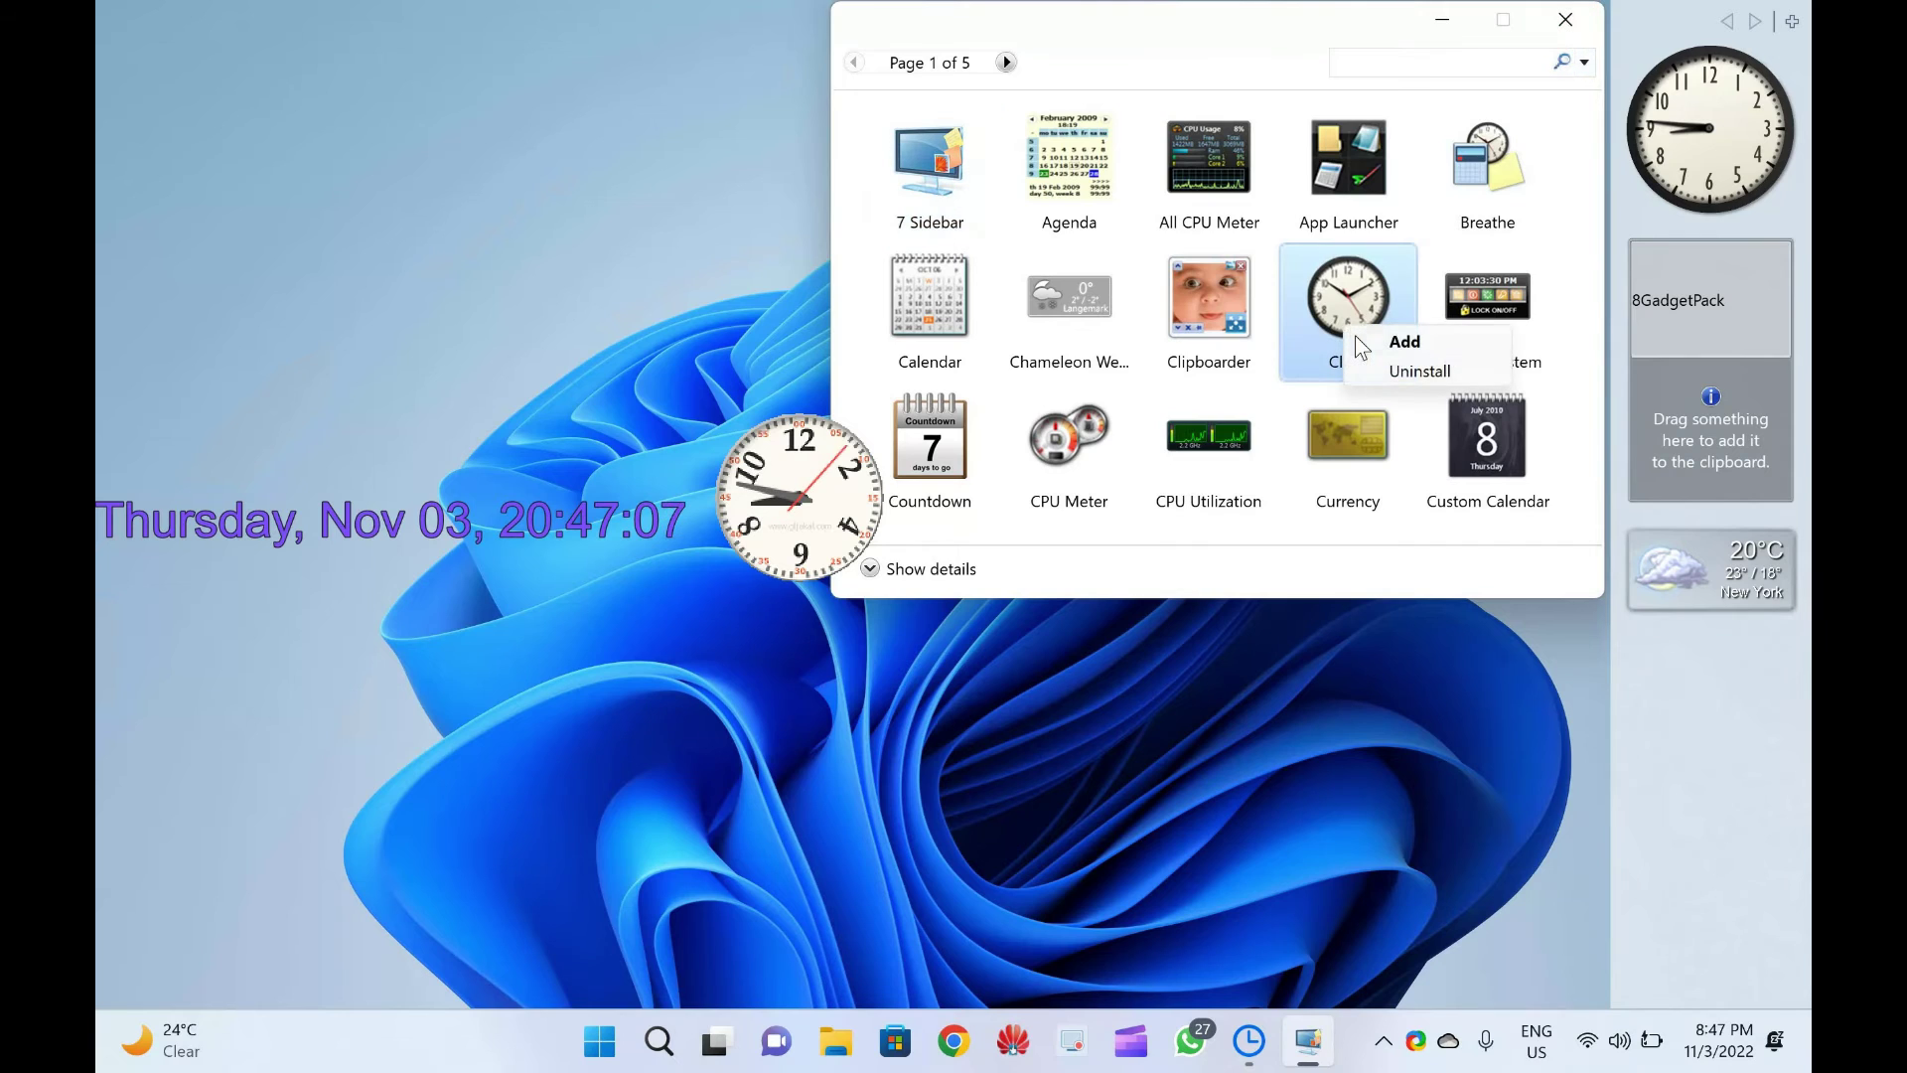
left_click(1354, 336)
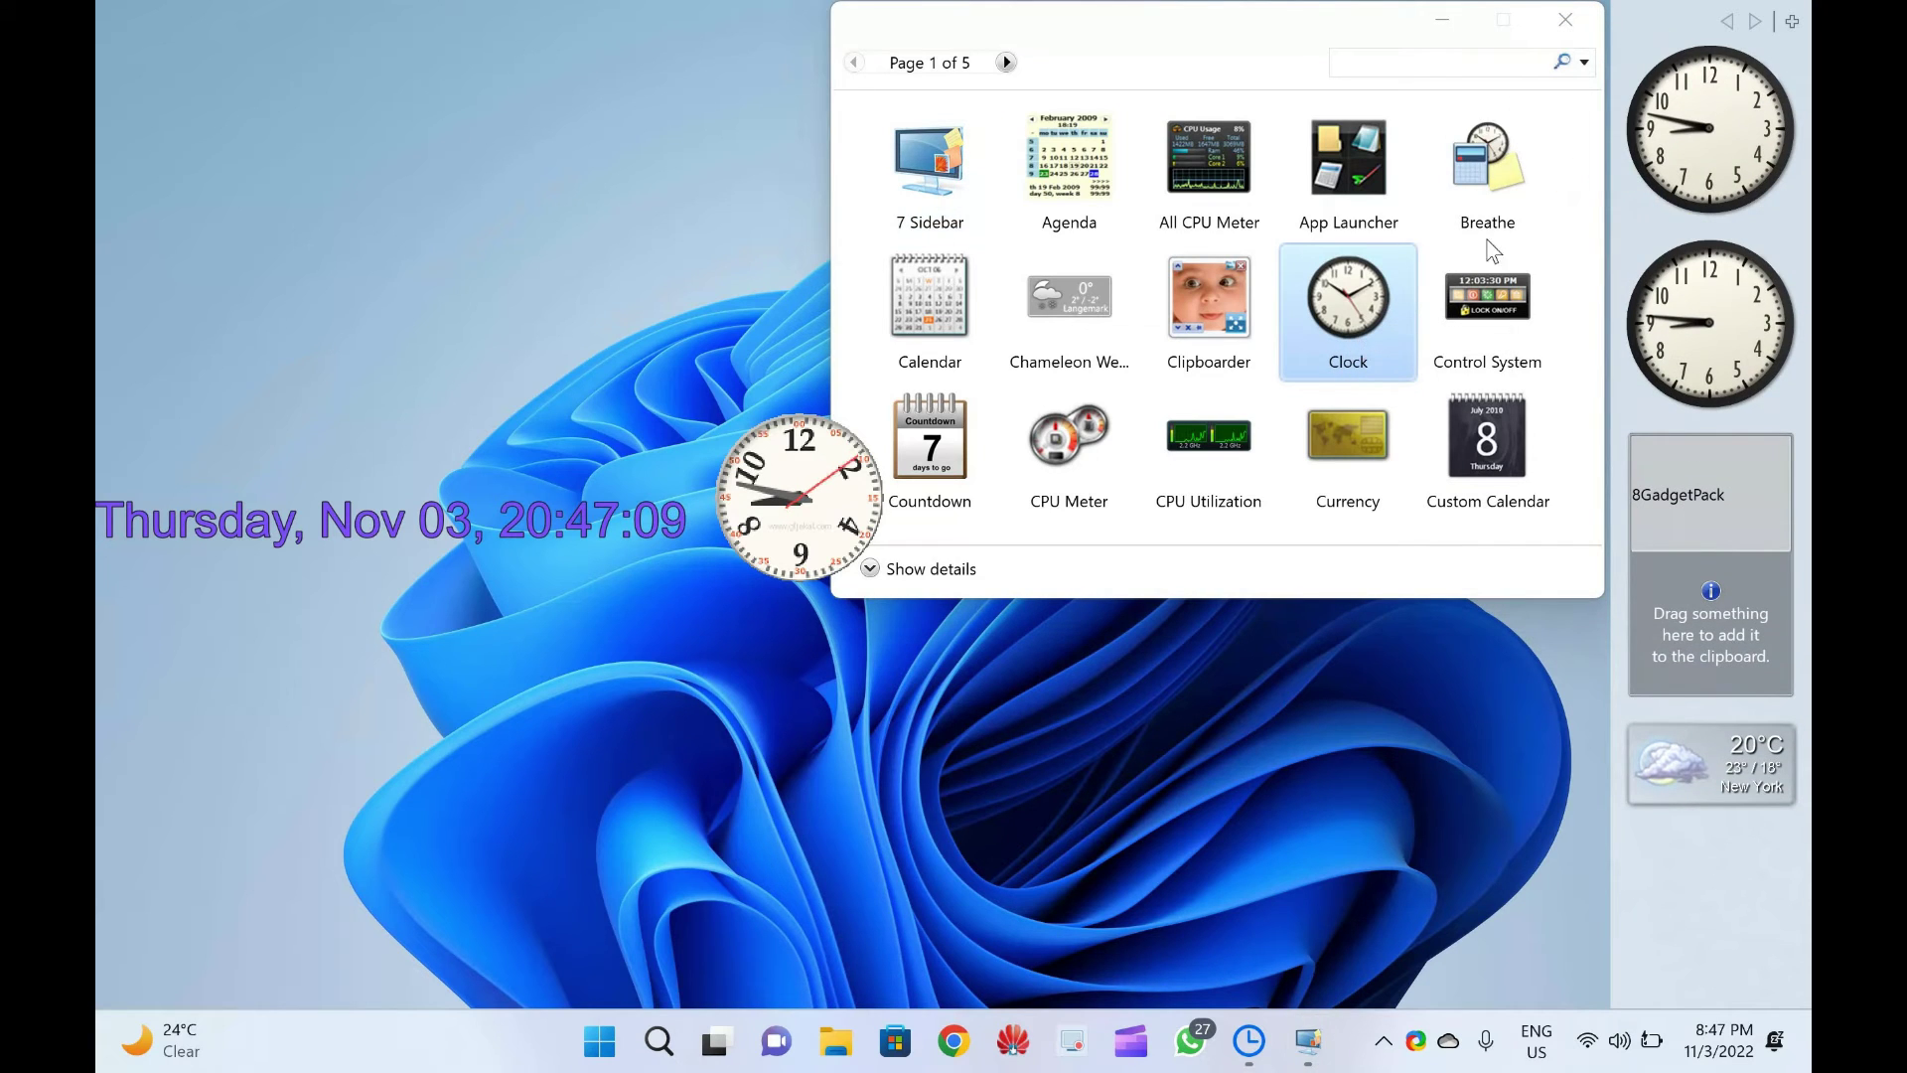
right_click(1679, 136)
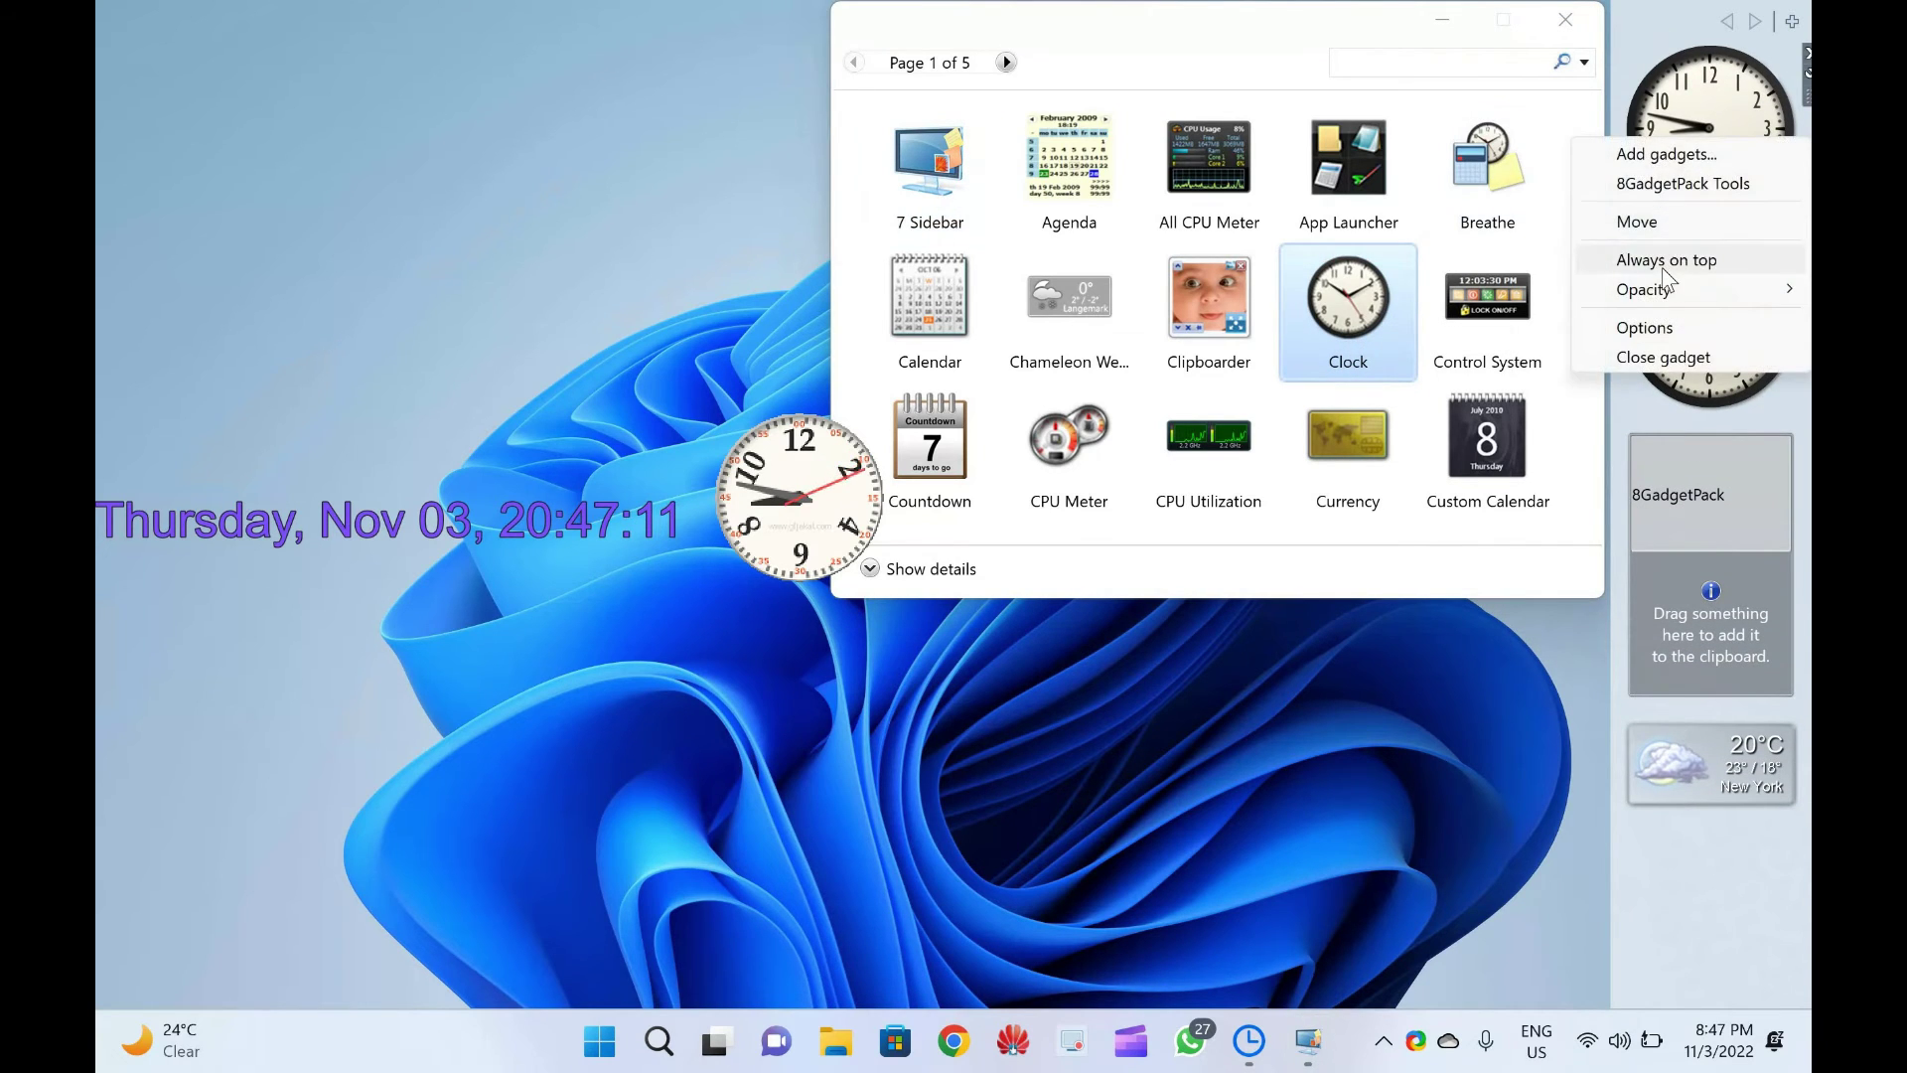
mouse_move(1645, 289)
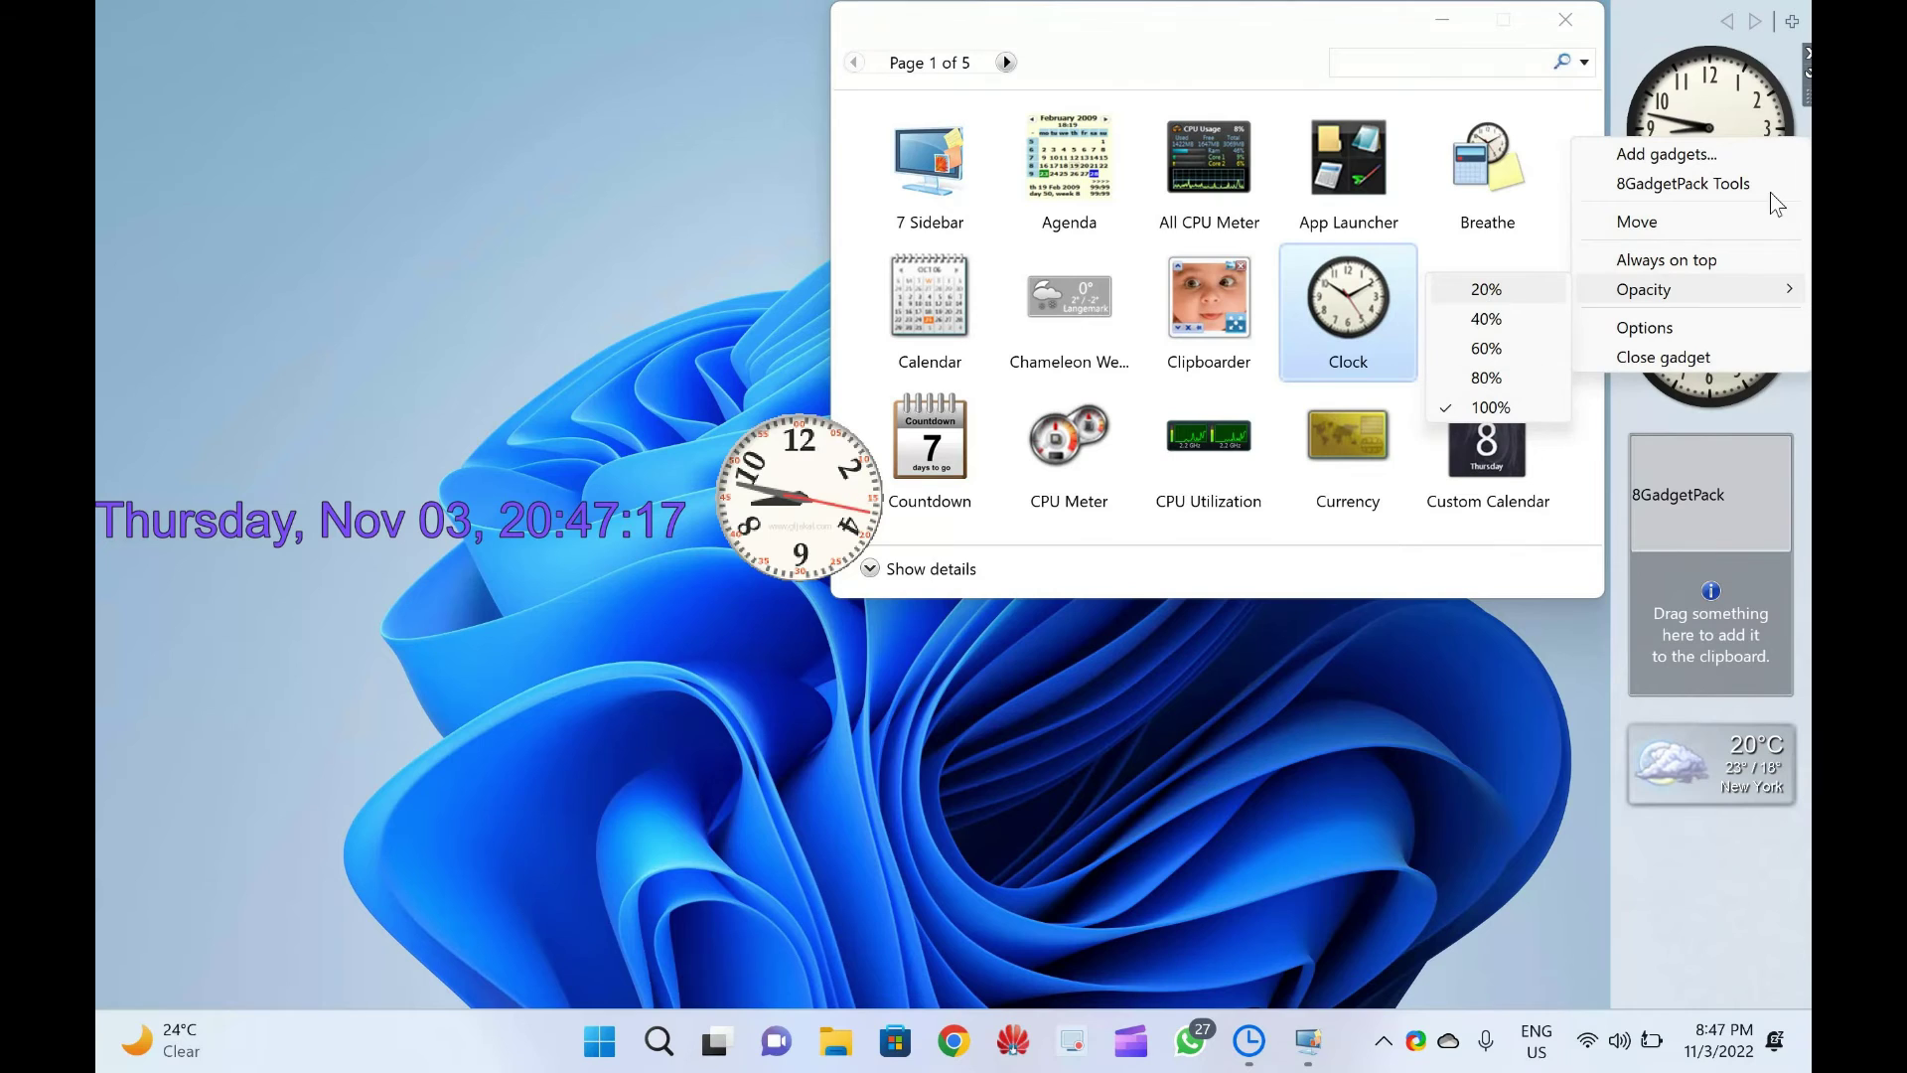
left_click(1728, 221)
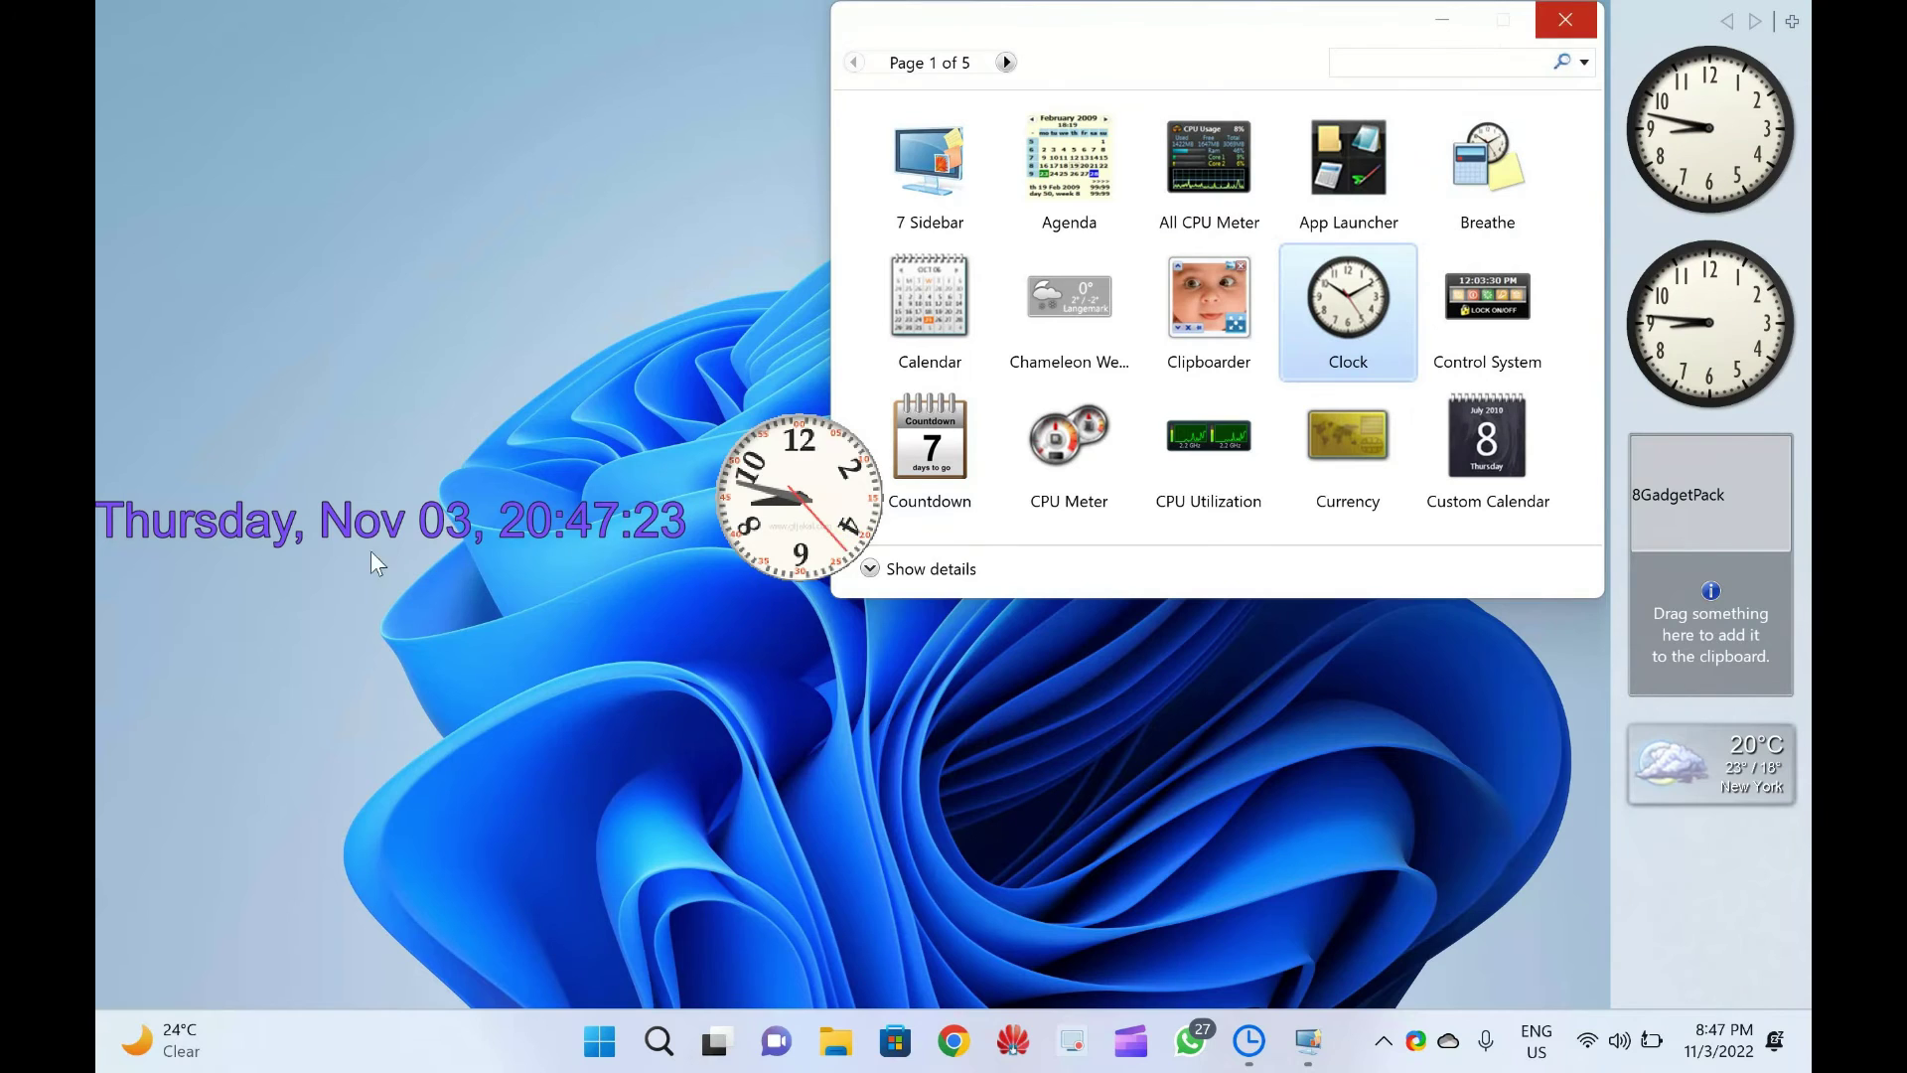
Close the gadget gallery and move the purple date-time readout to the top centre
left_click(1565, 19)
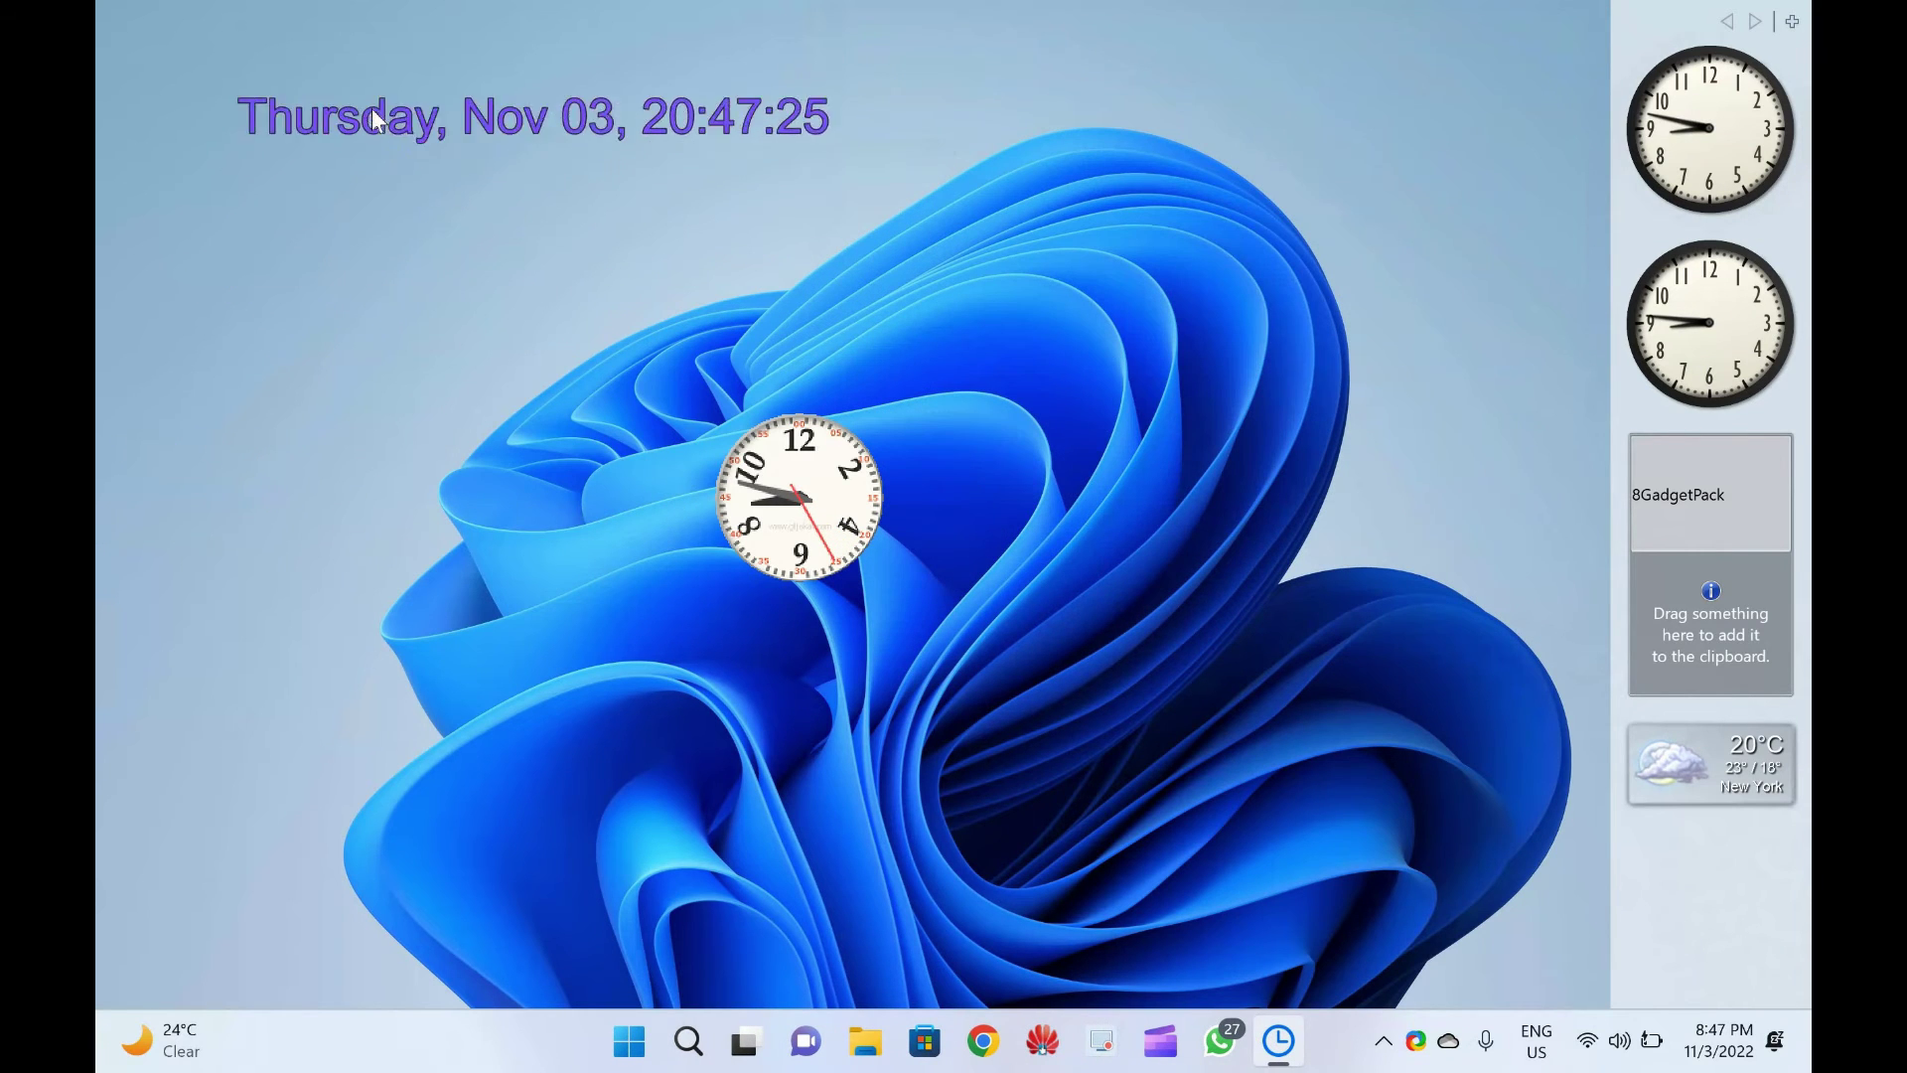
left_click_drag(488, 201, 404, 96)
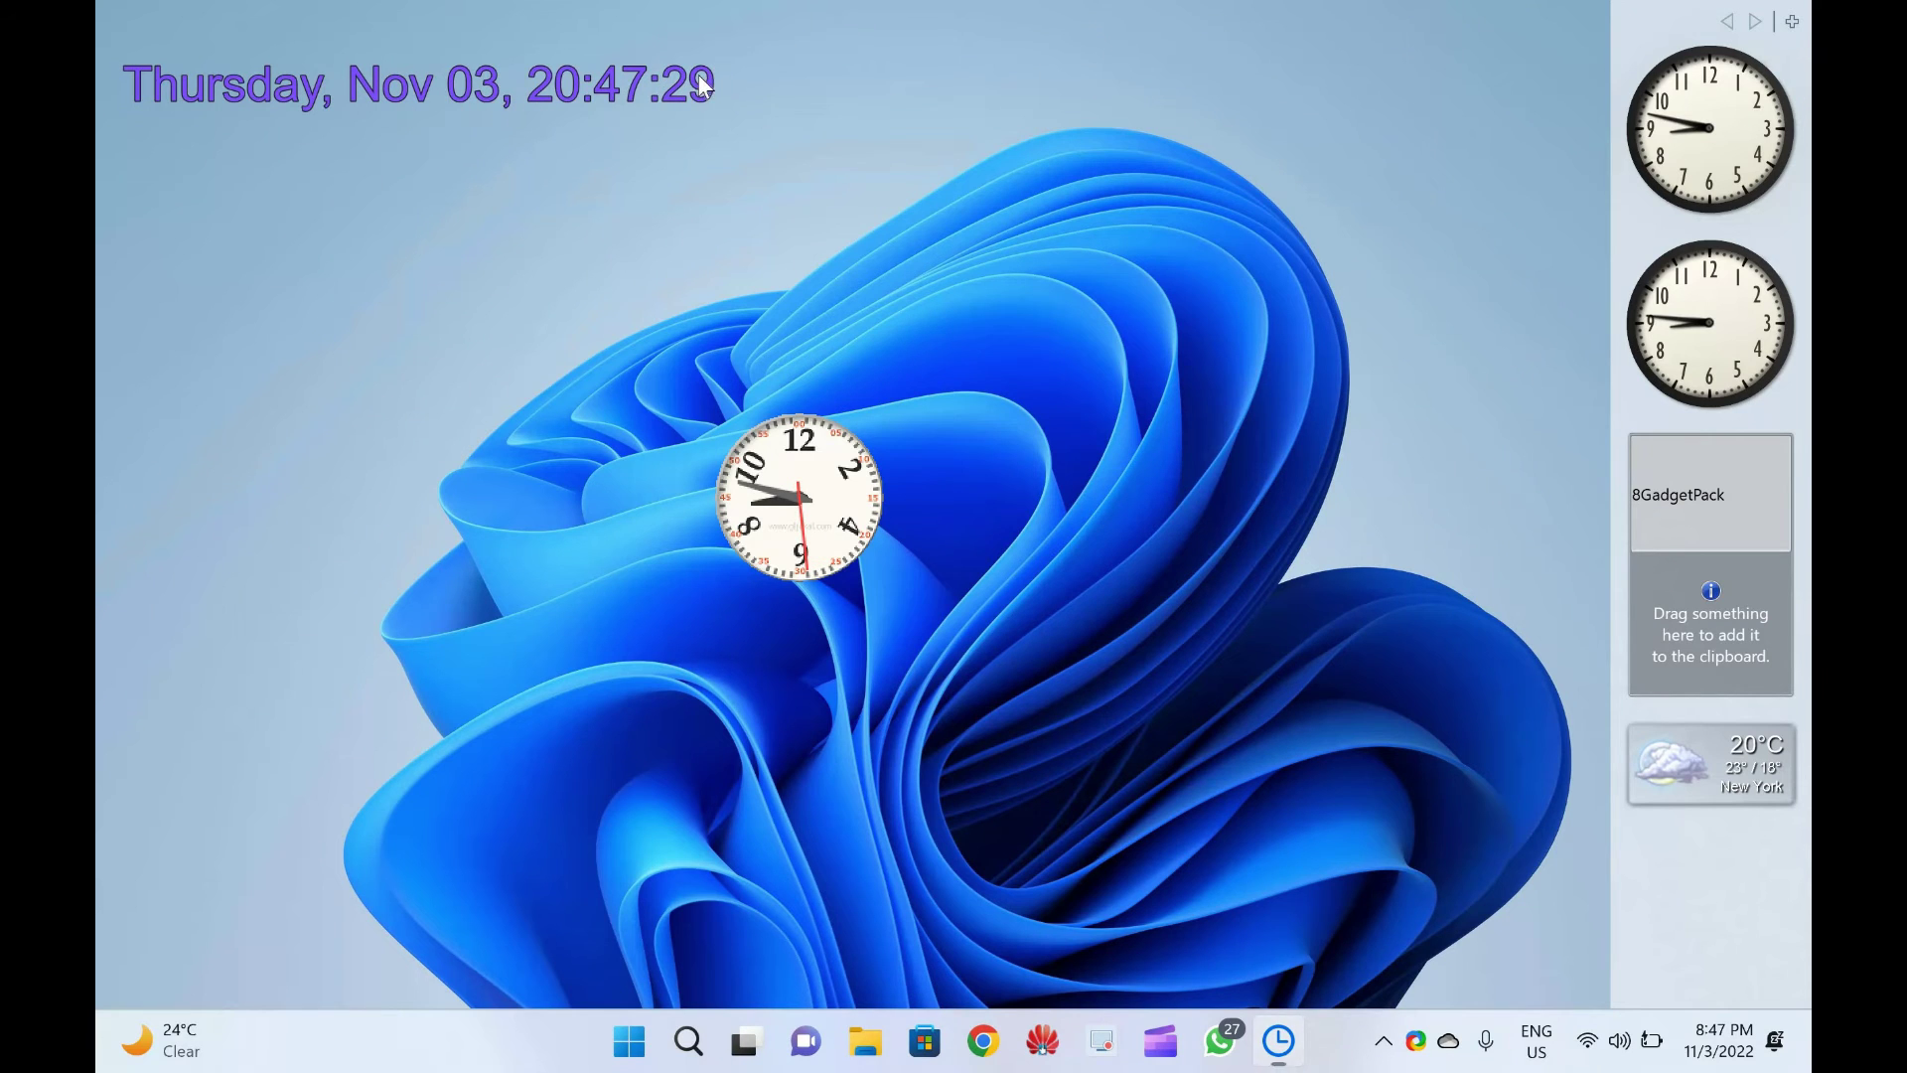
left_click_drag(699, 78, 1031, 72)
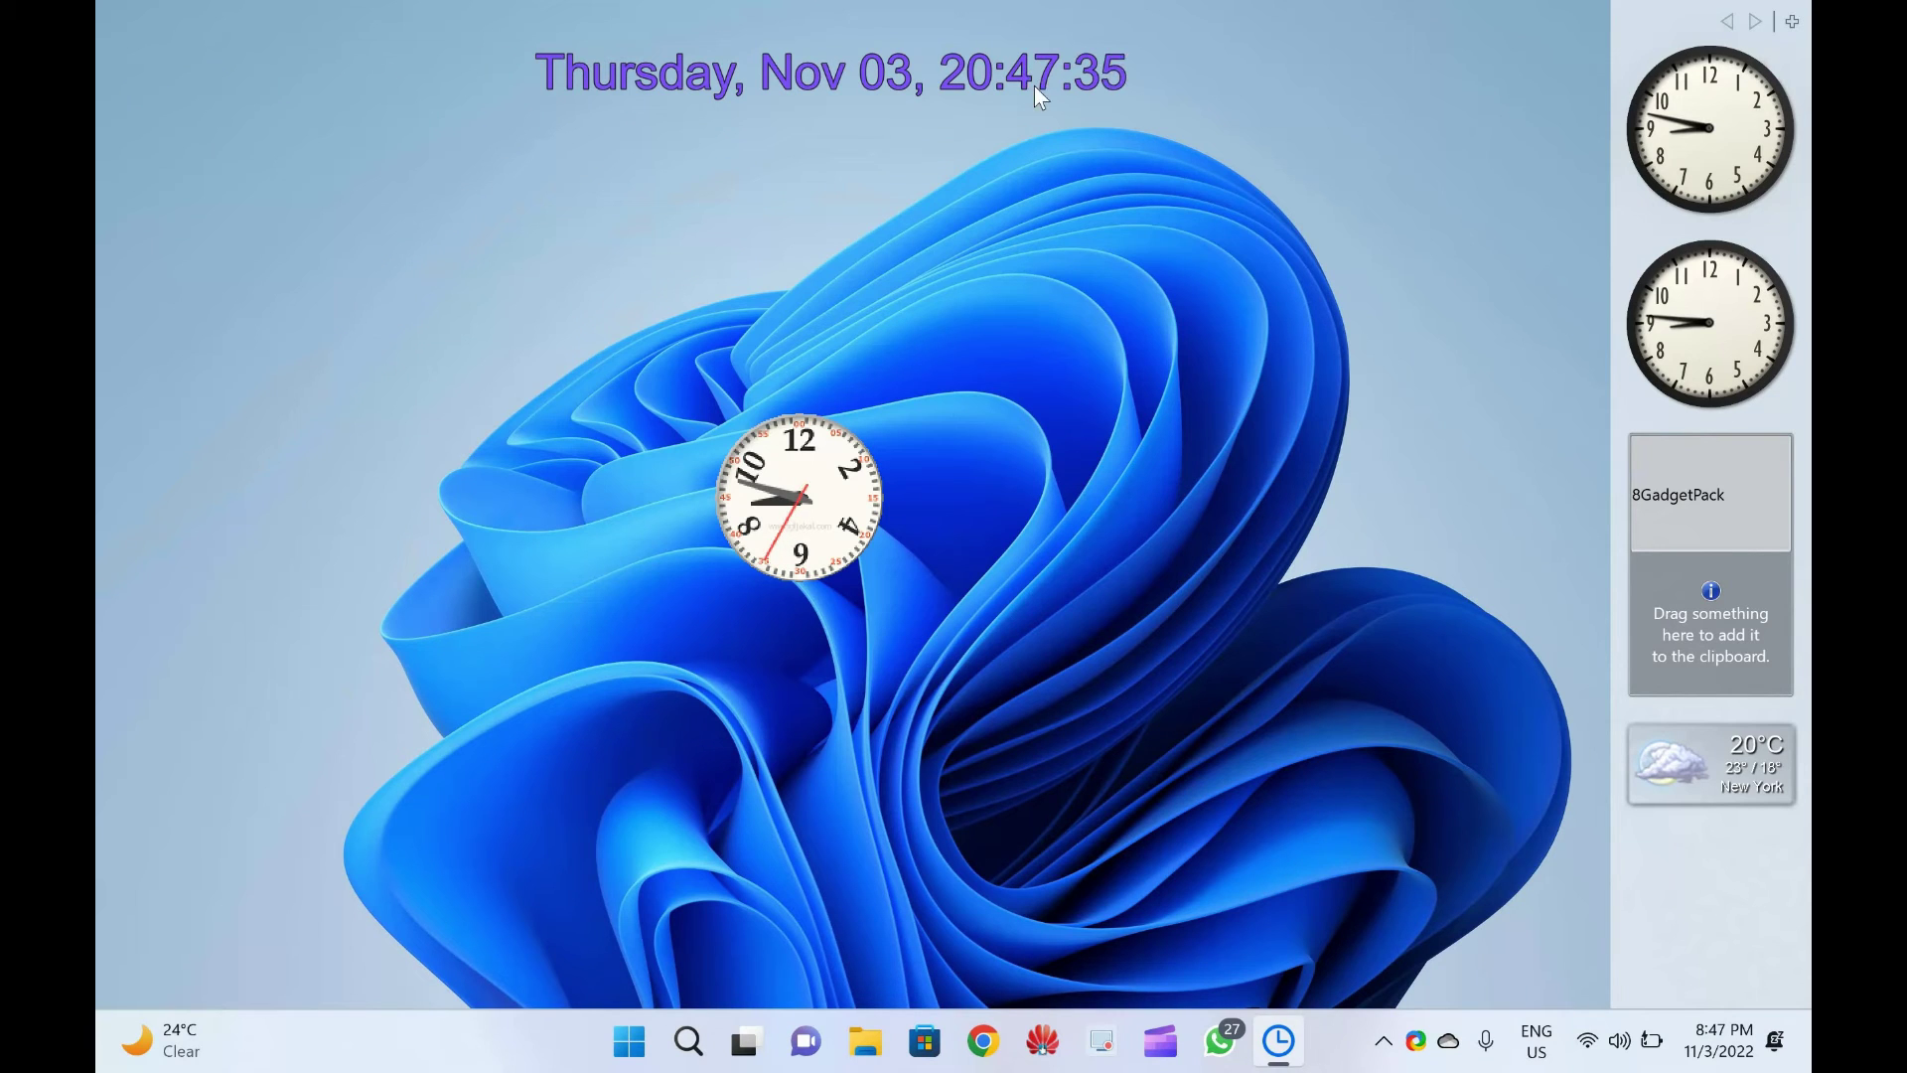
Close the sidebar panel so the gadgets float on the desktop, then dismiss the desktop menu
right_click(1689, 946)
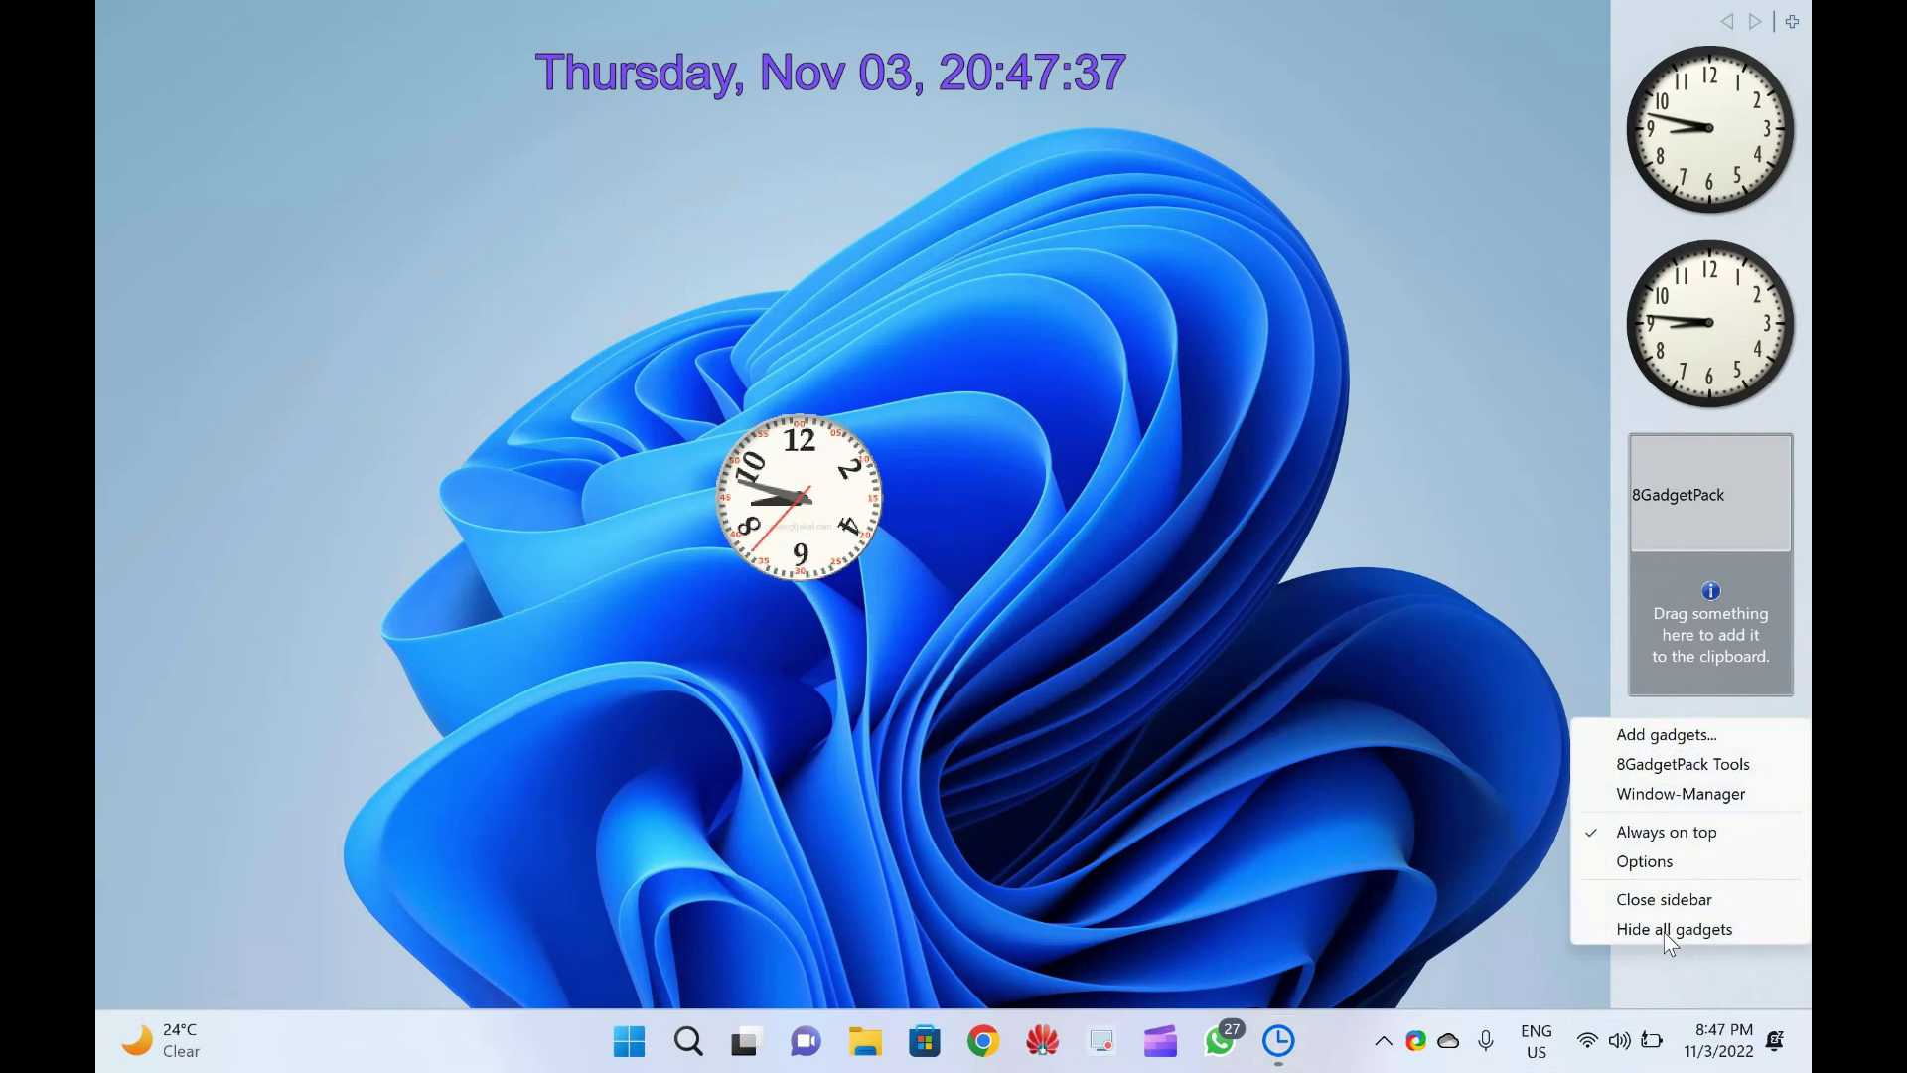
left_click(1662, 903)
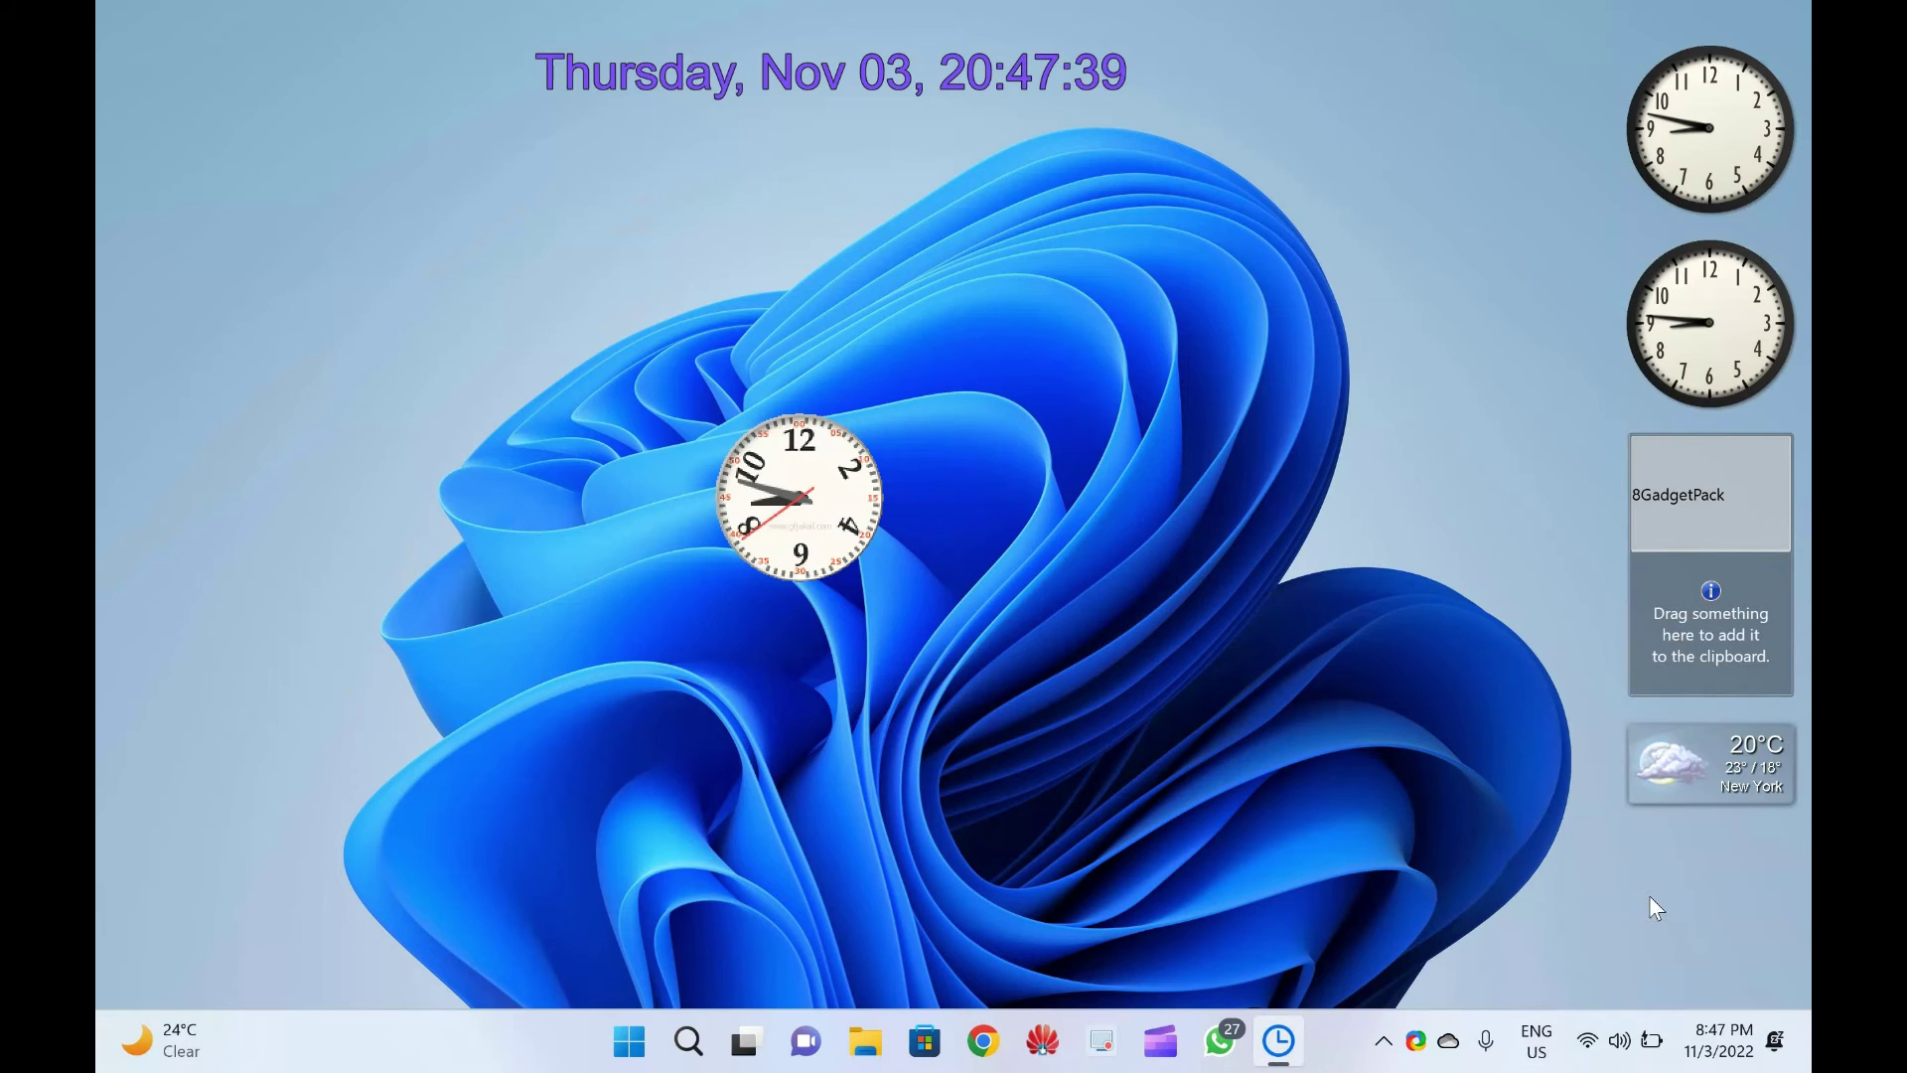
right_click(1647, 893)
left_click(930, 69)
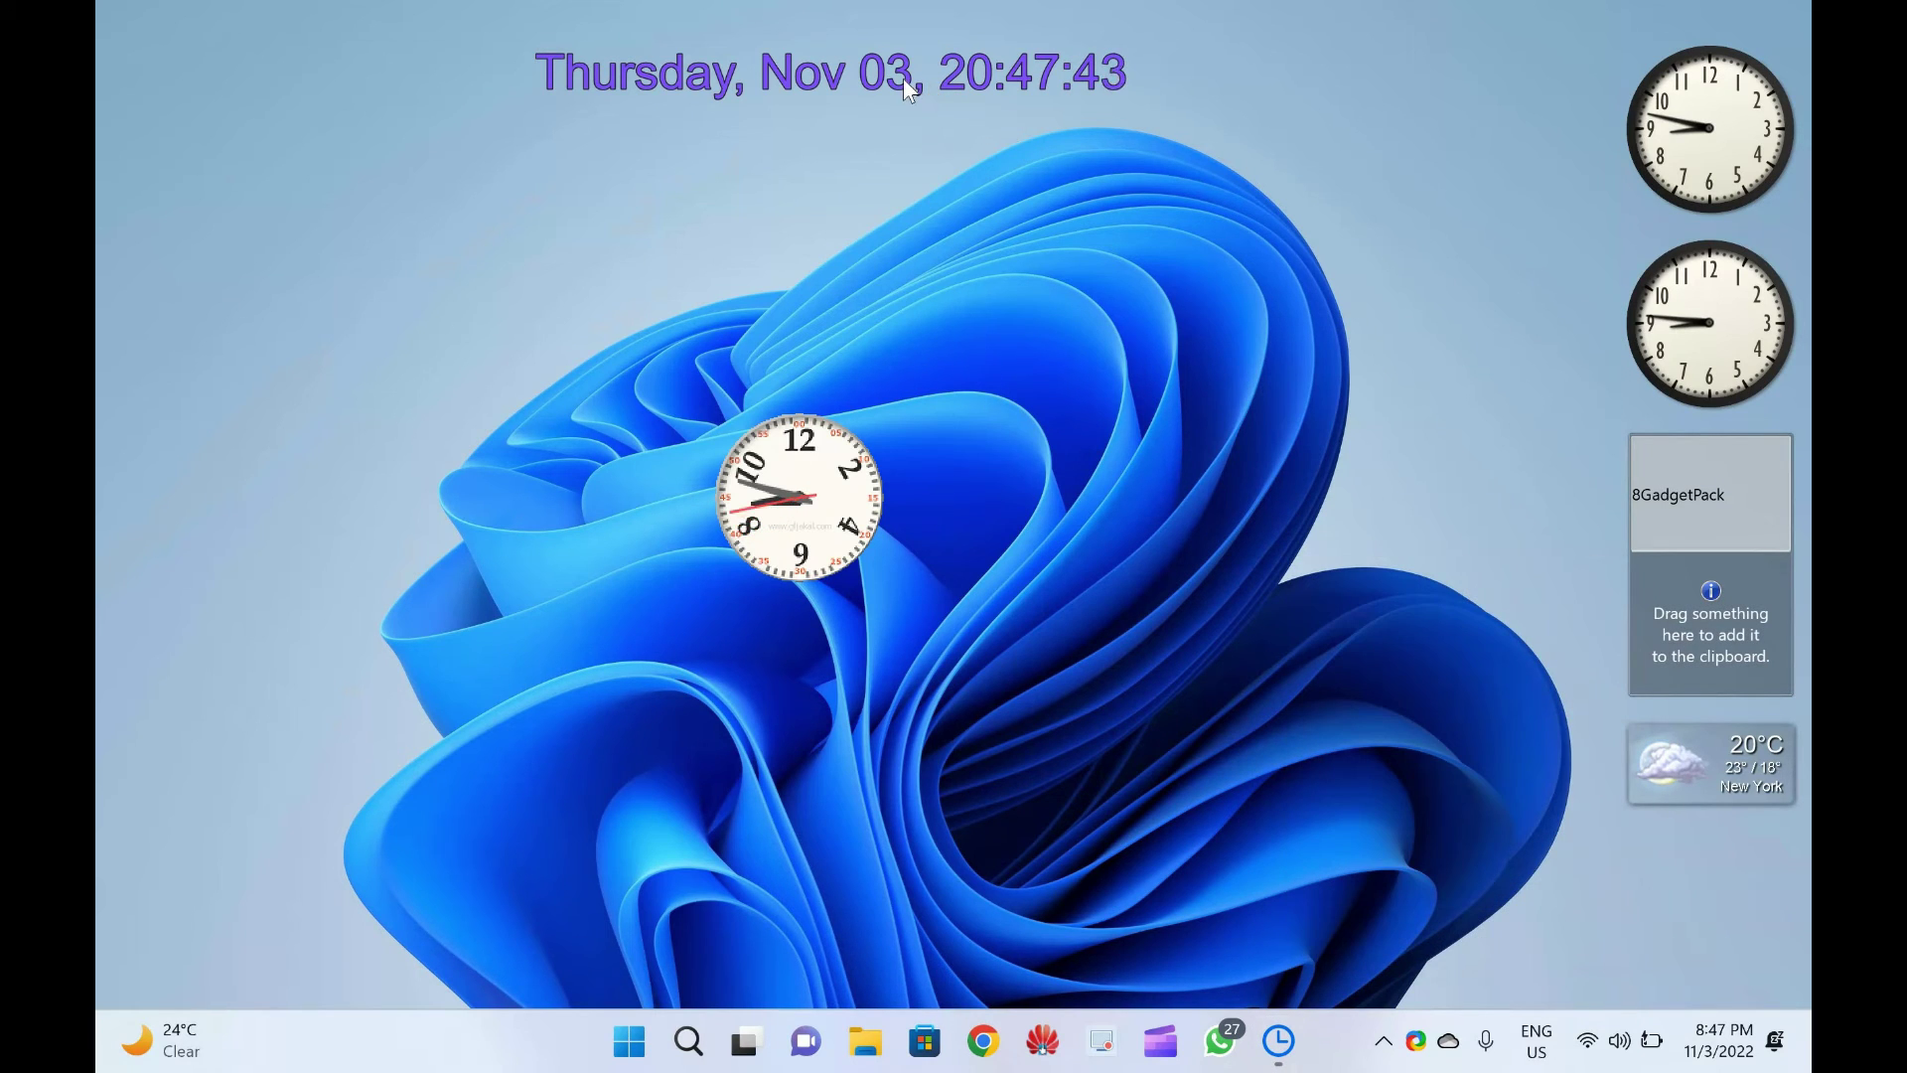
Enlarge DesktopClock's purple date-and-time text considerably via its context menu
right_click(906, 81)
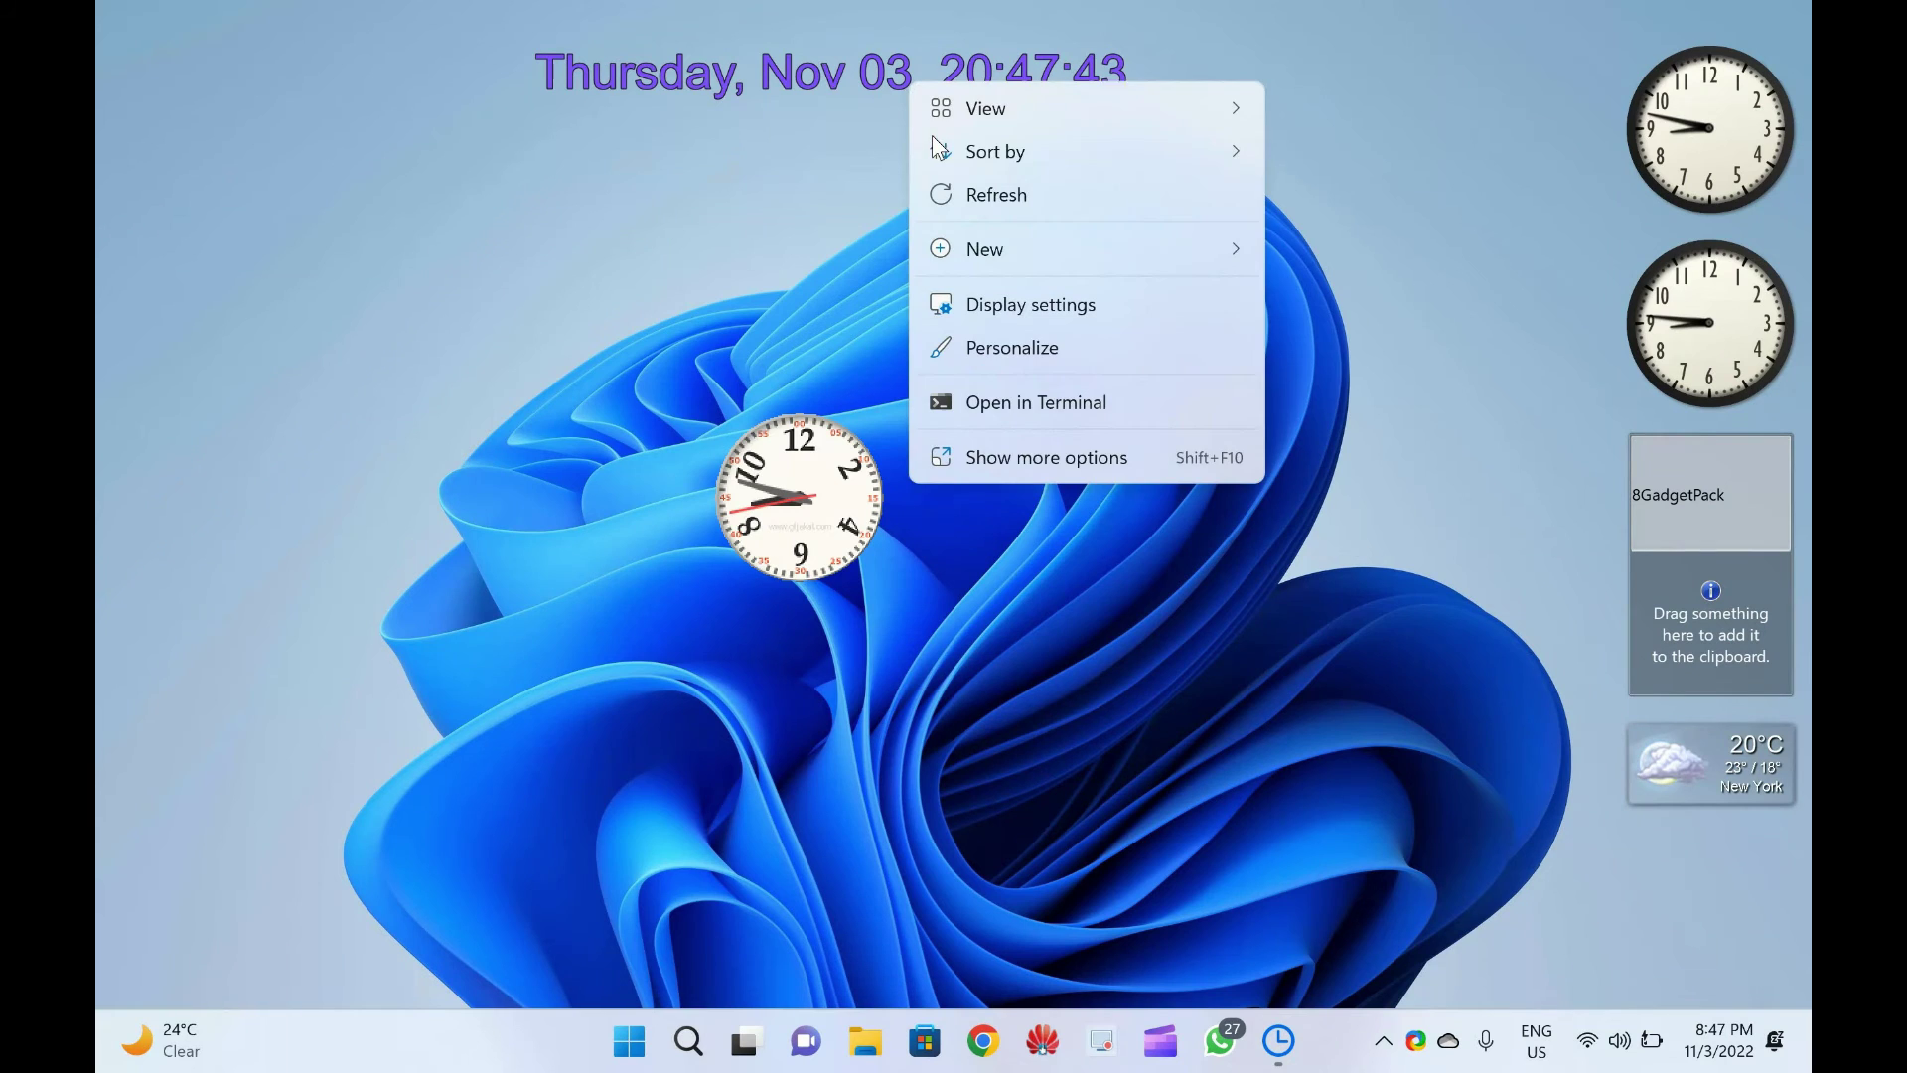
right_click(831, 76)
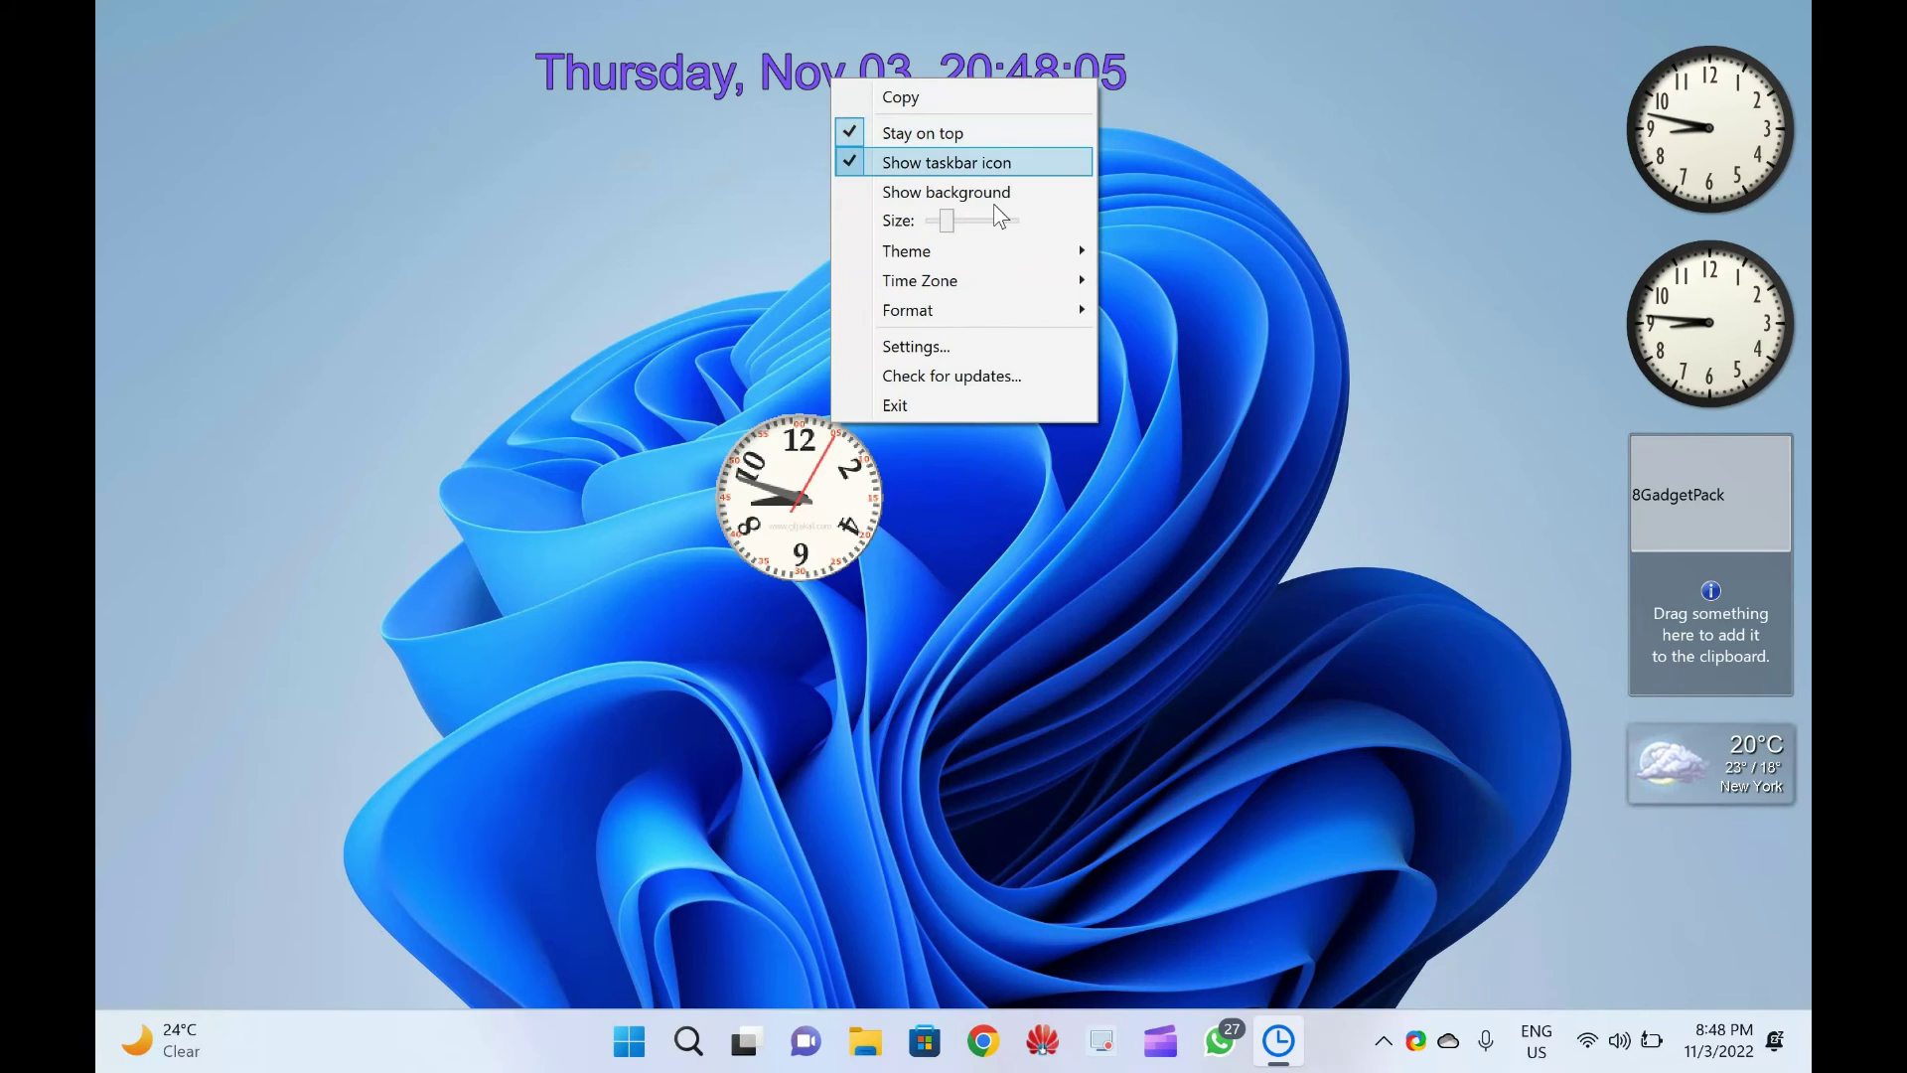
mouse_move(947, 227)
left_mouse_down()
mouse_move(979, 232)
mouse_move(929, 224)
mouse_move(1006, 232)
mouse_move(959, 224)
left_mouse_up()
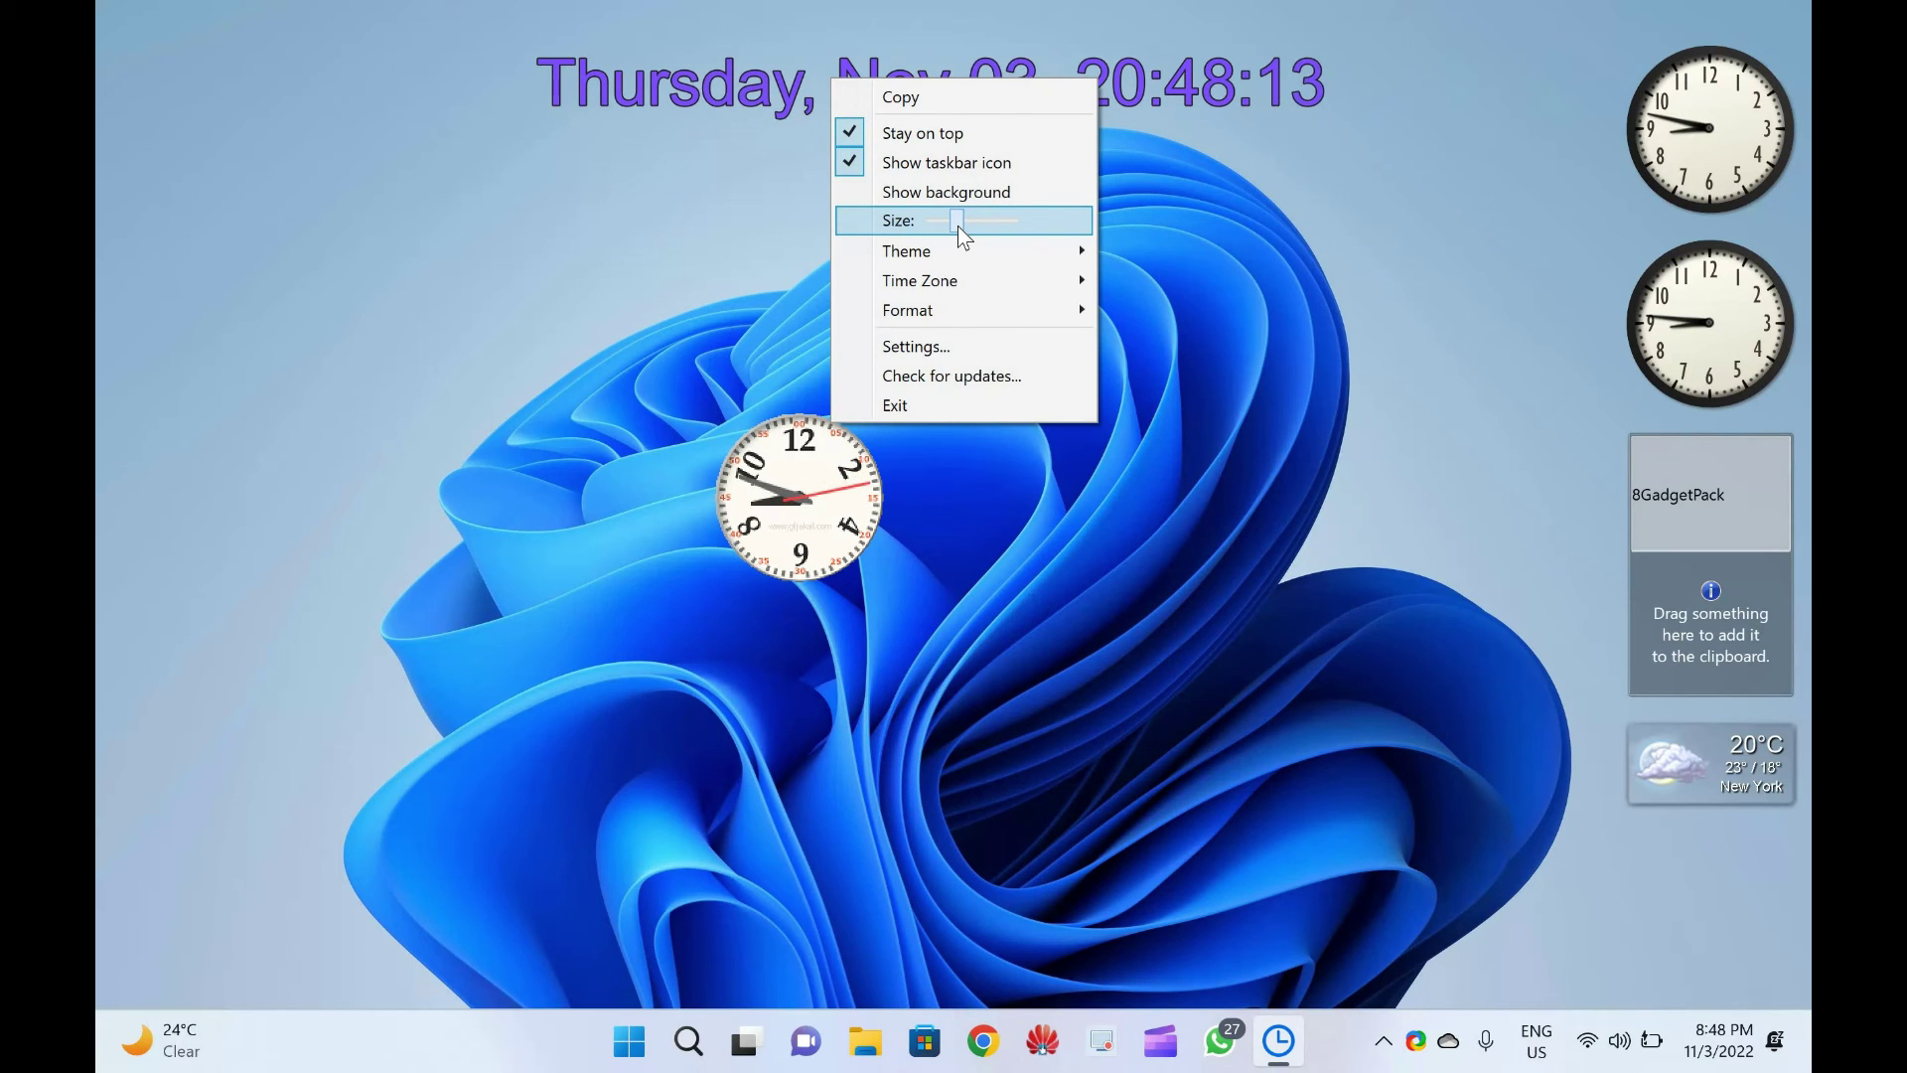
left_click(761, 90)
Copy the date-and-time text to the clipboard, then bring up its options for exiting
right_click(761, 90)
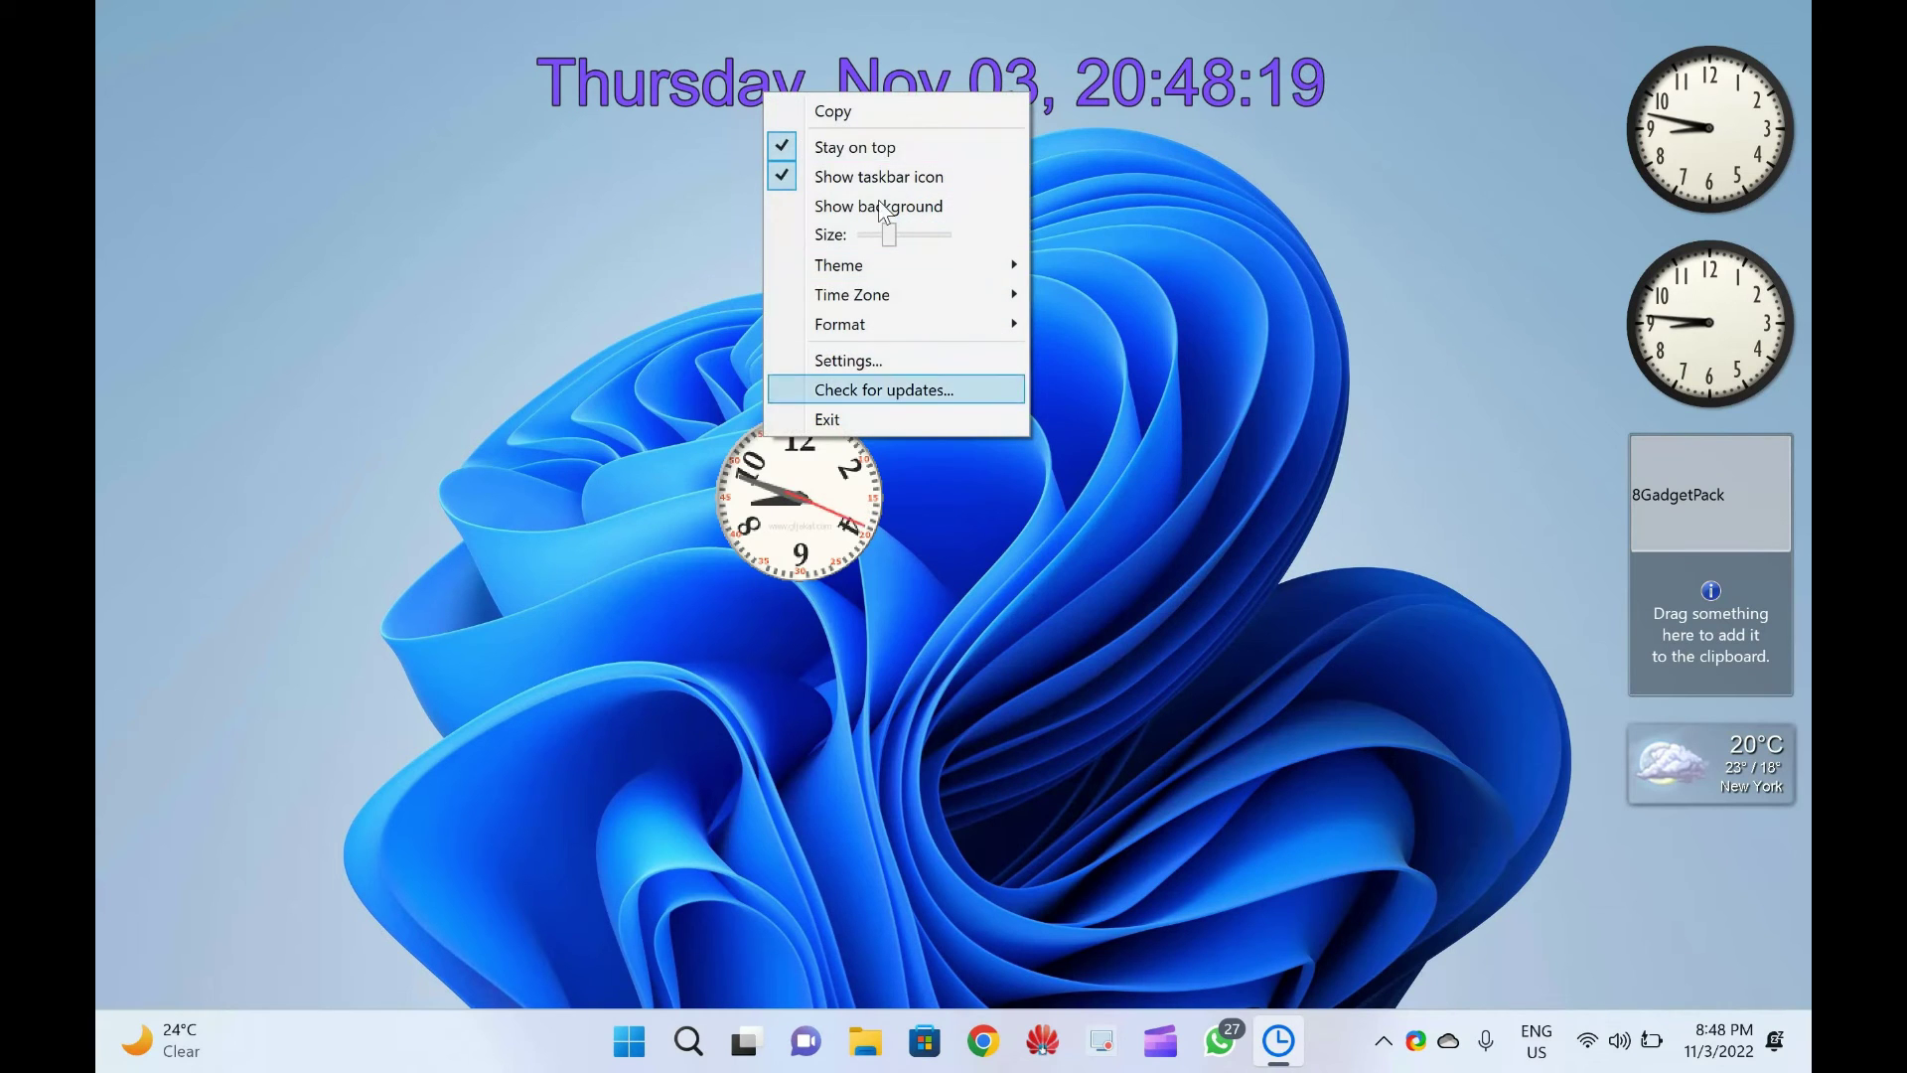
left_click(883, 110)
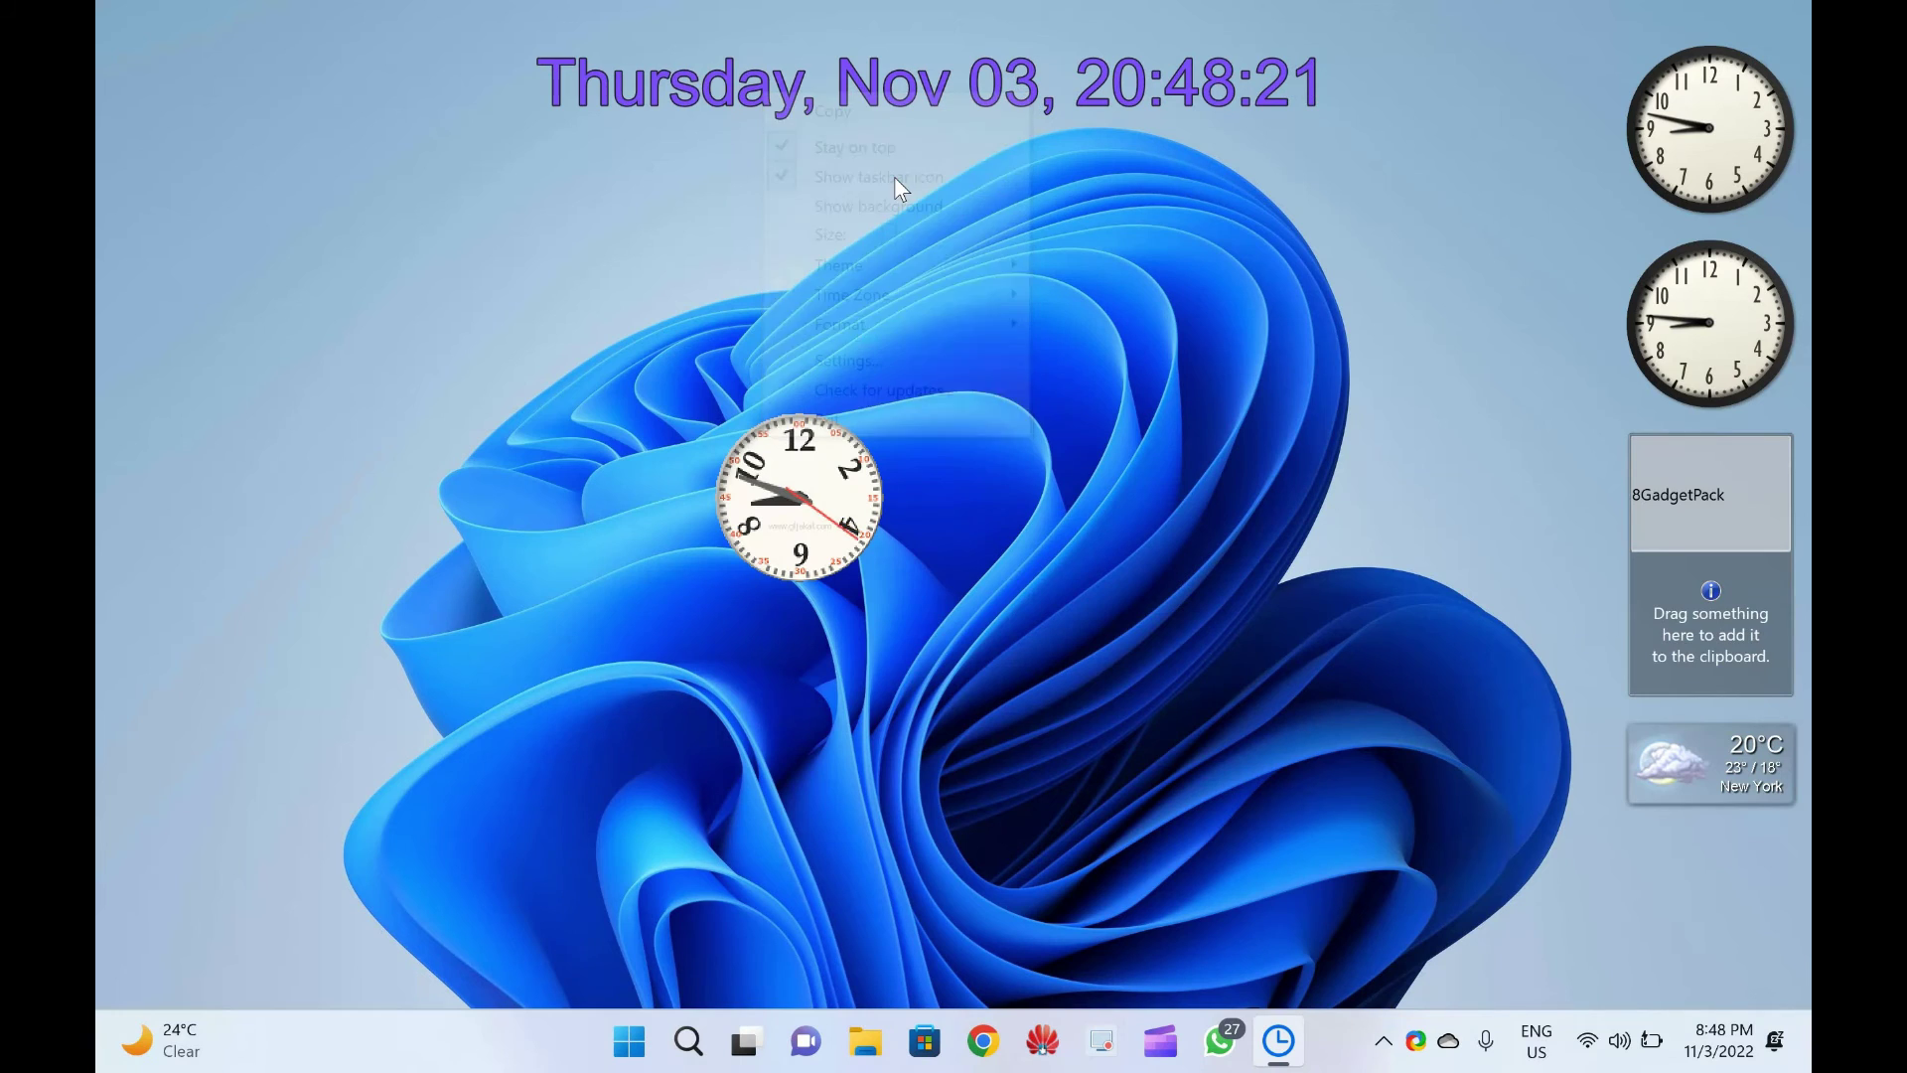
right_click(894, 254)
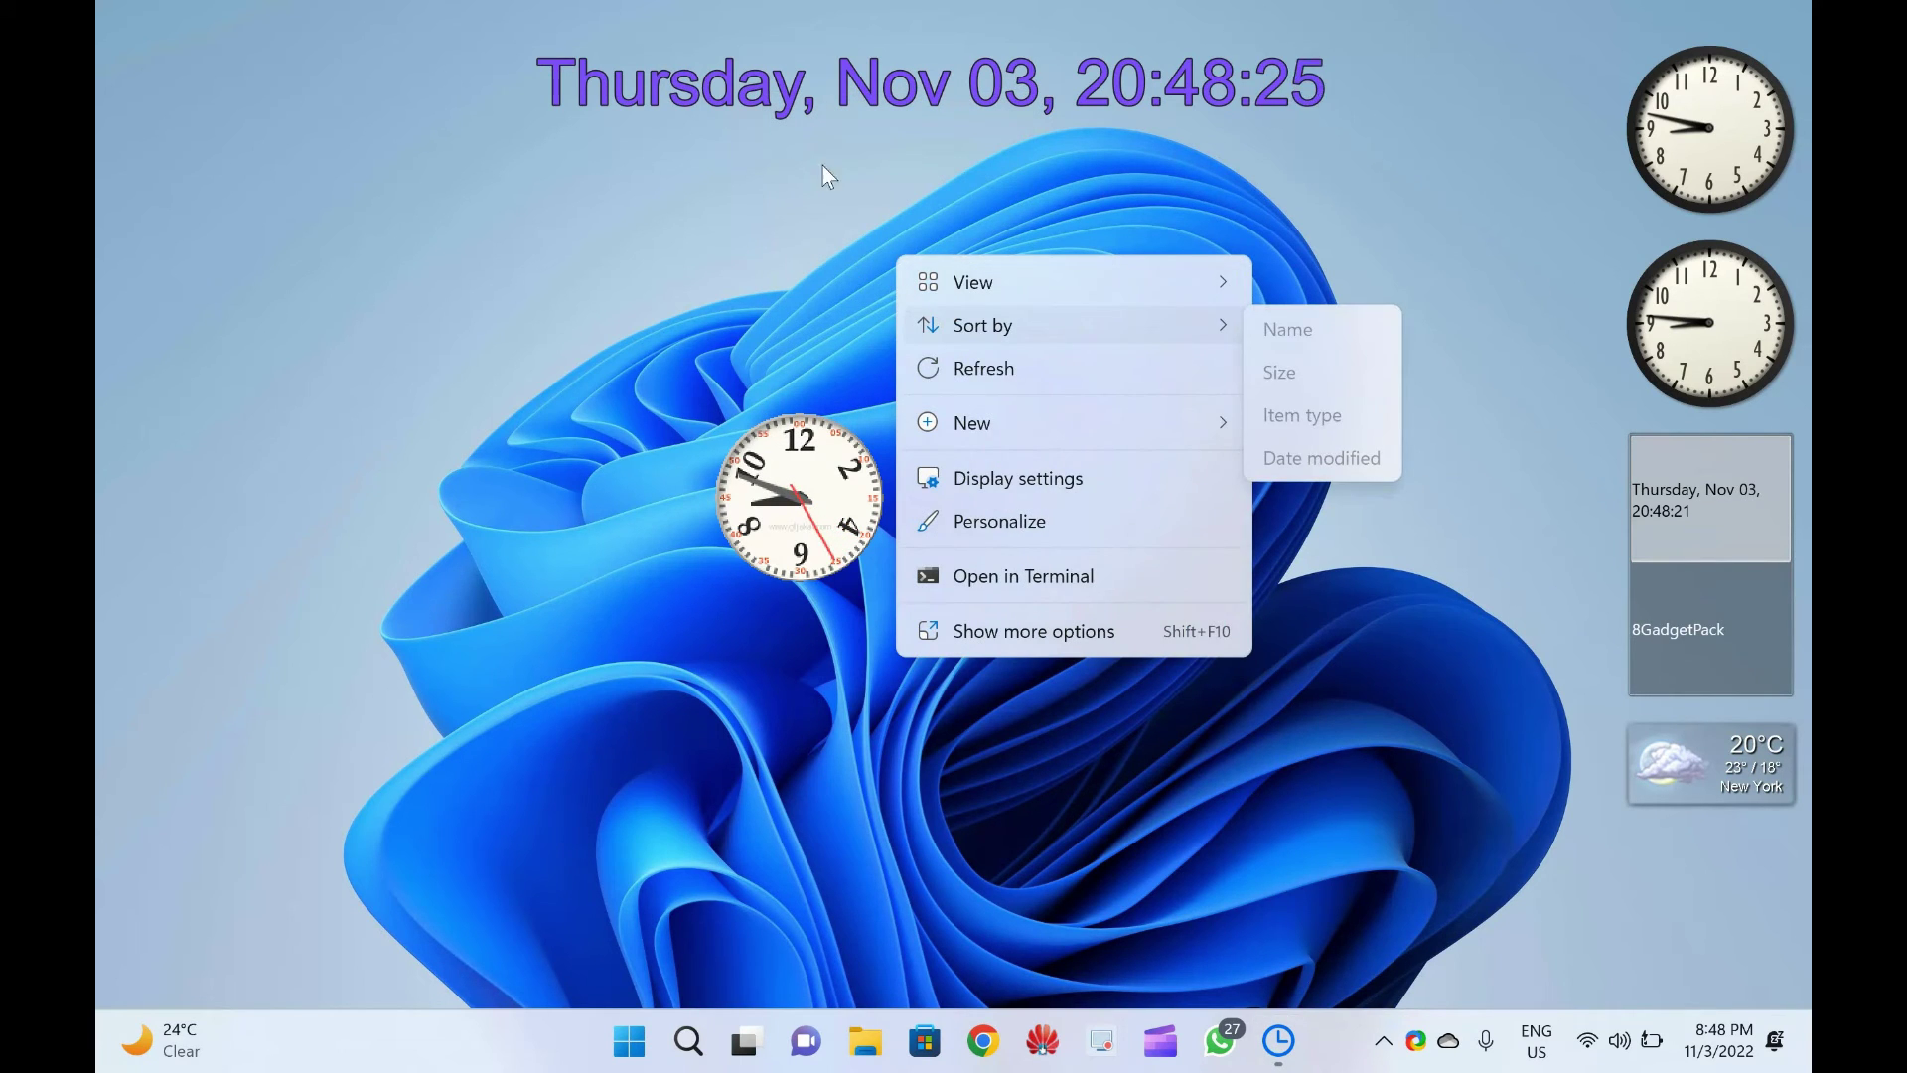
left_click(848, 91)
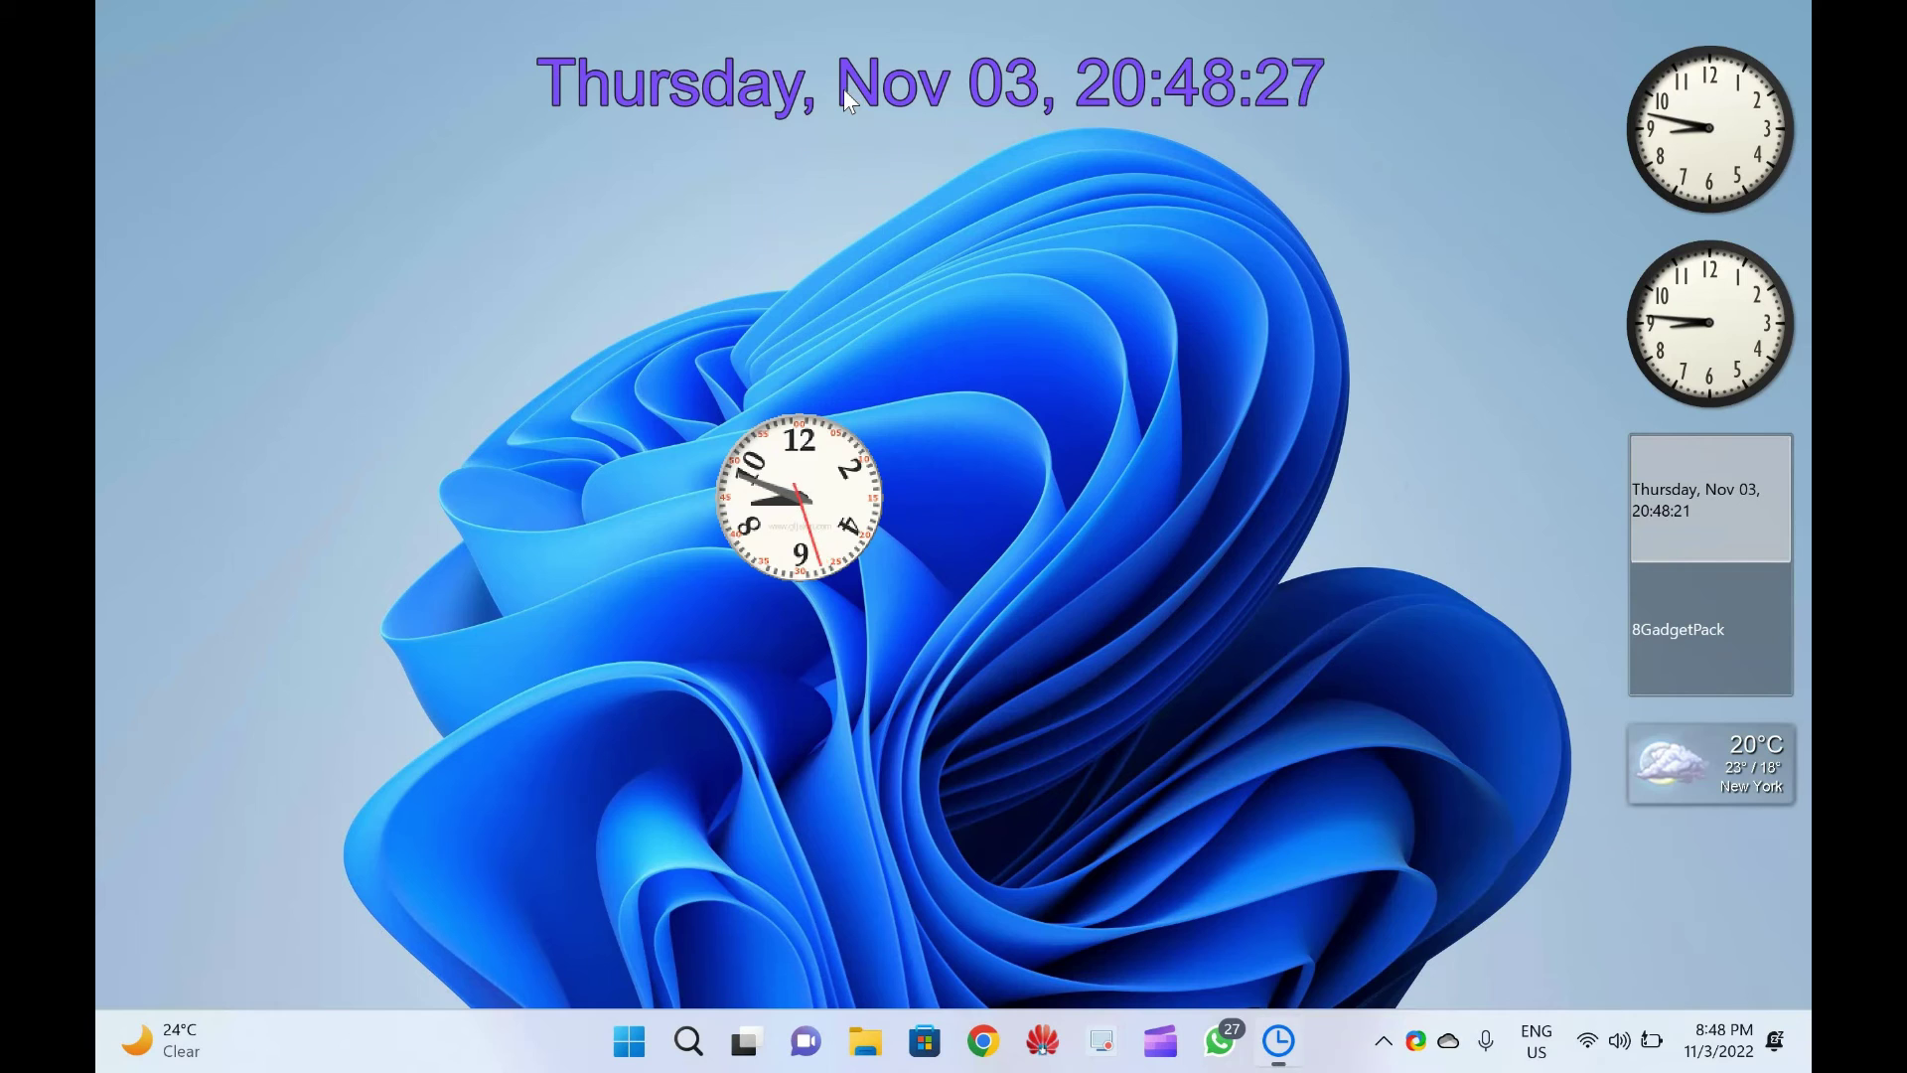
right_click(845, 90)
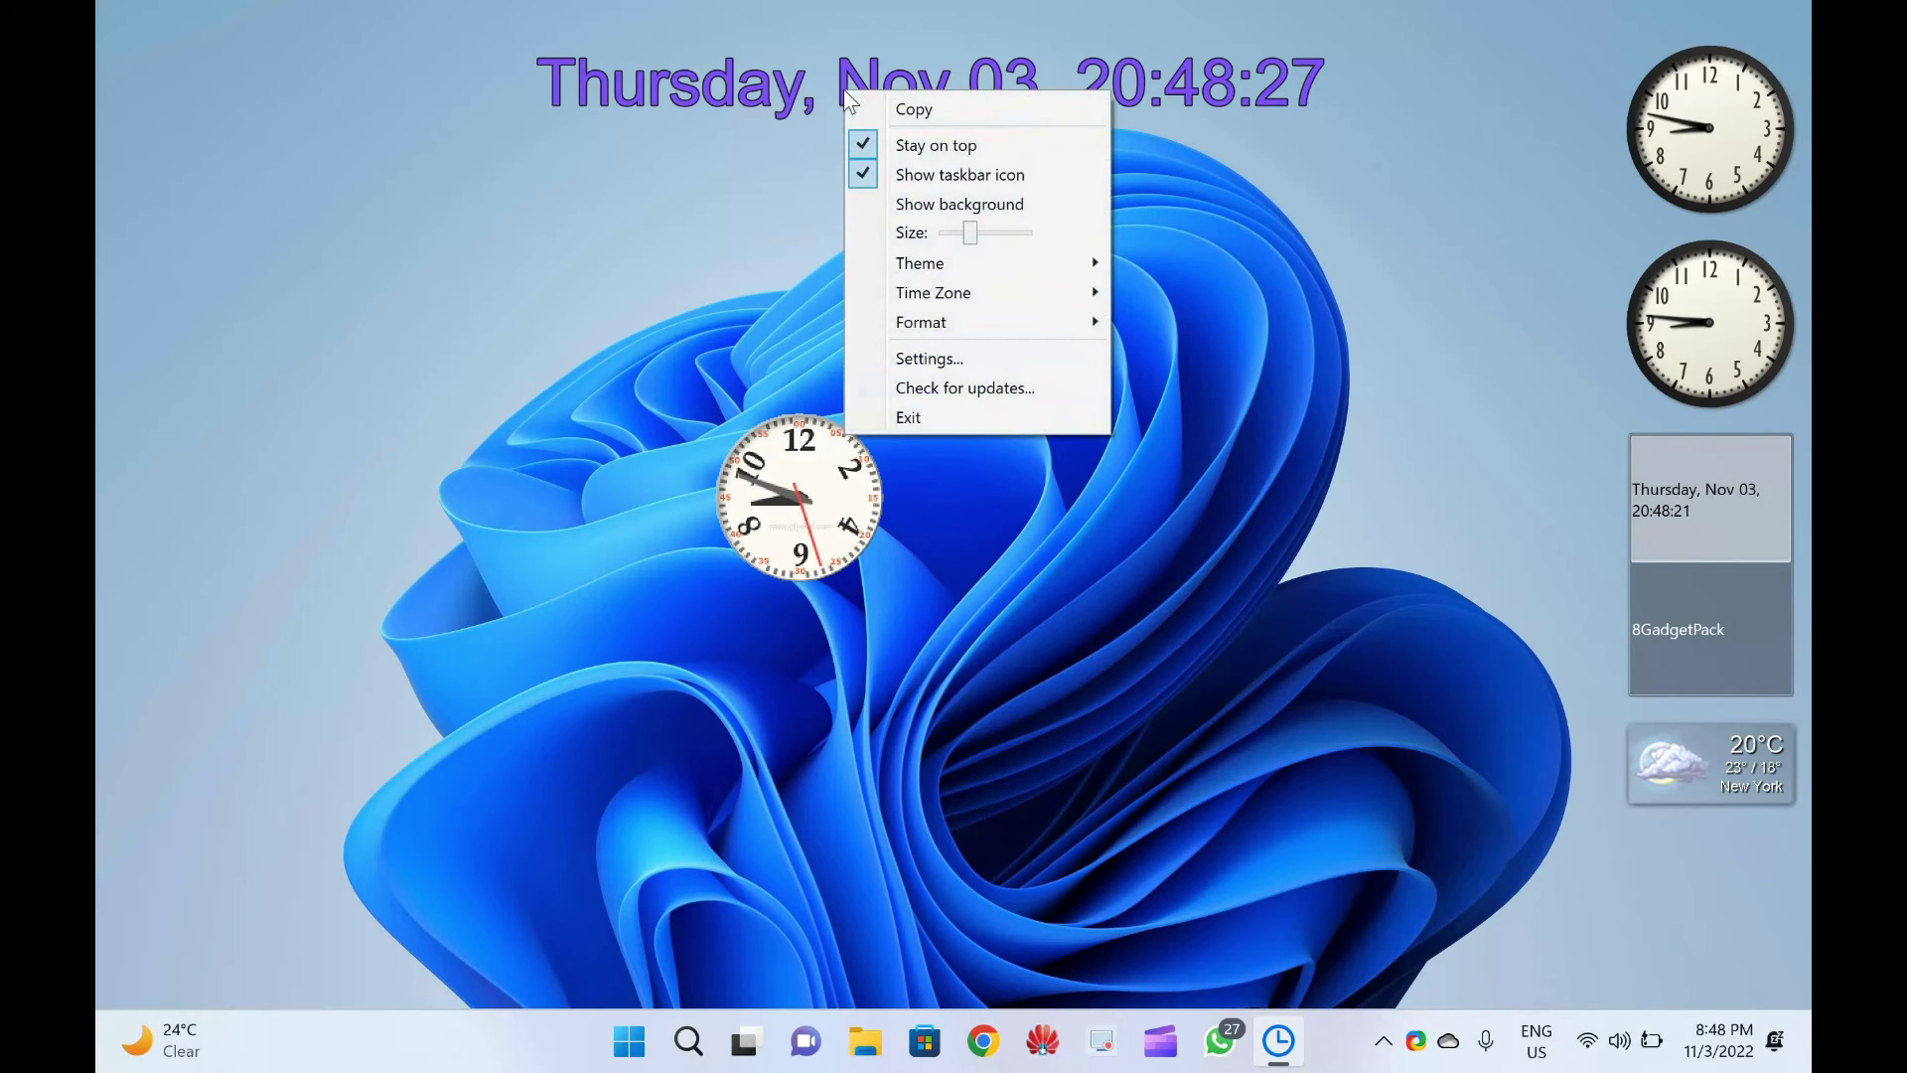
Quit the DesktopClock date display and drag the gljakal analog clock to a new spot near the top
left_click(954, 417)
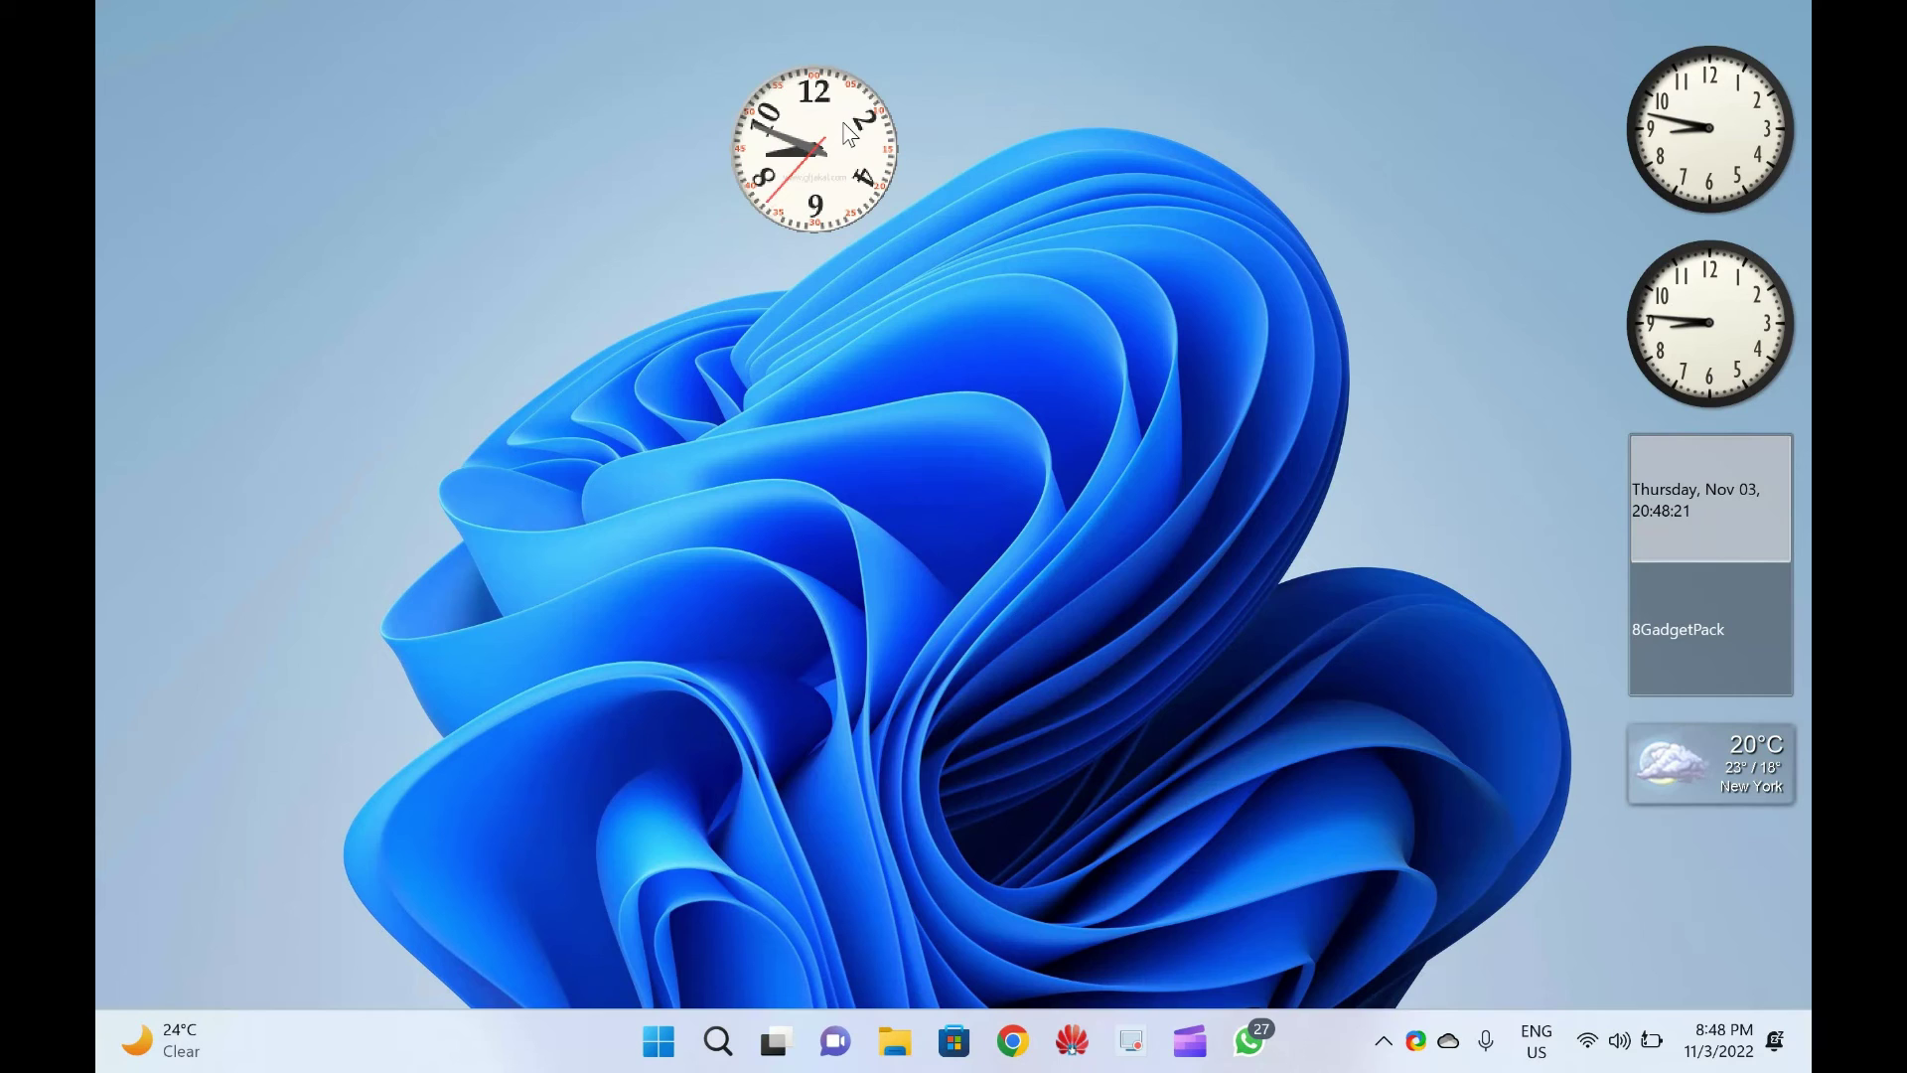
right_click(843, 131)
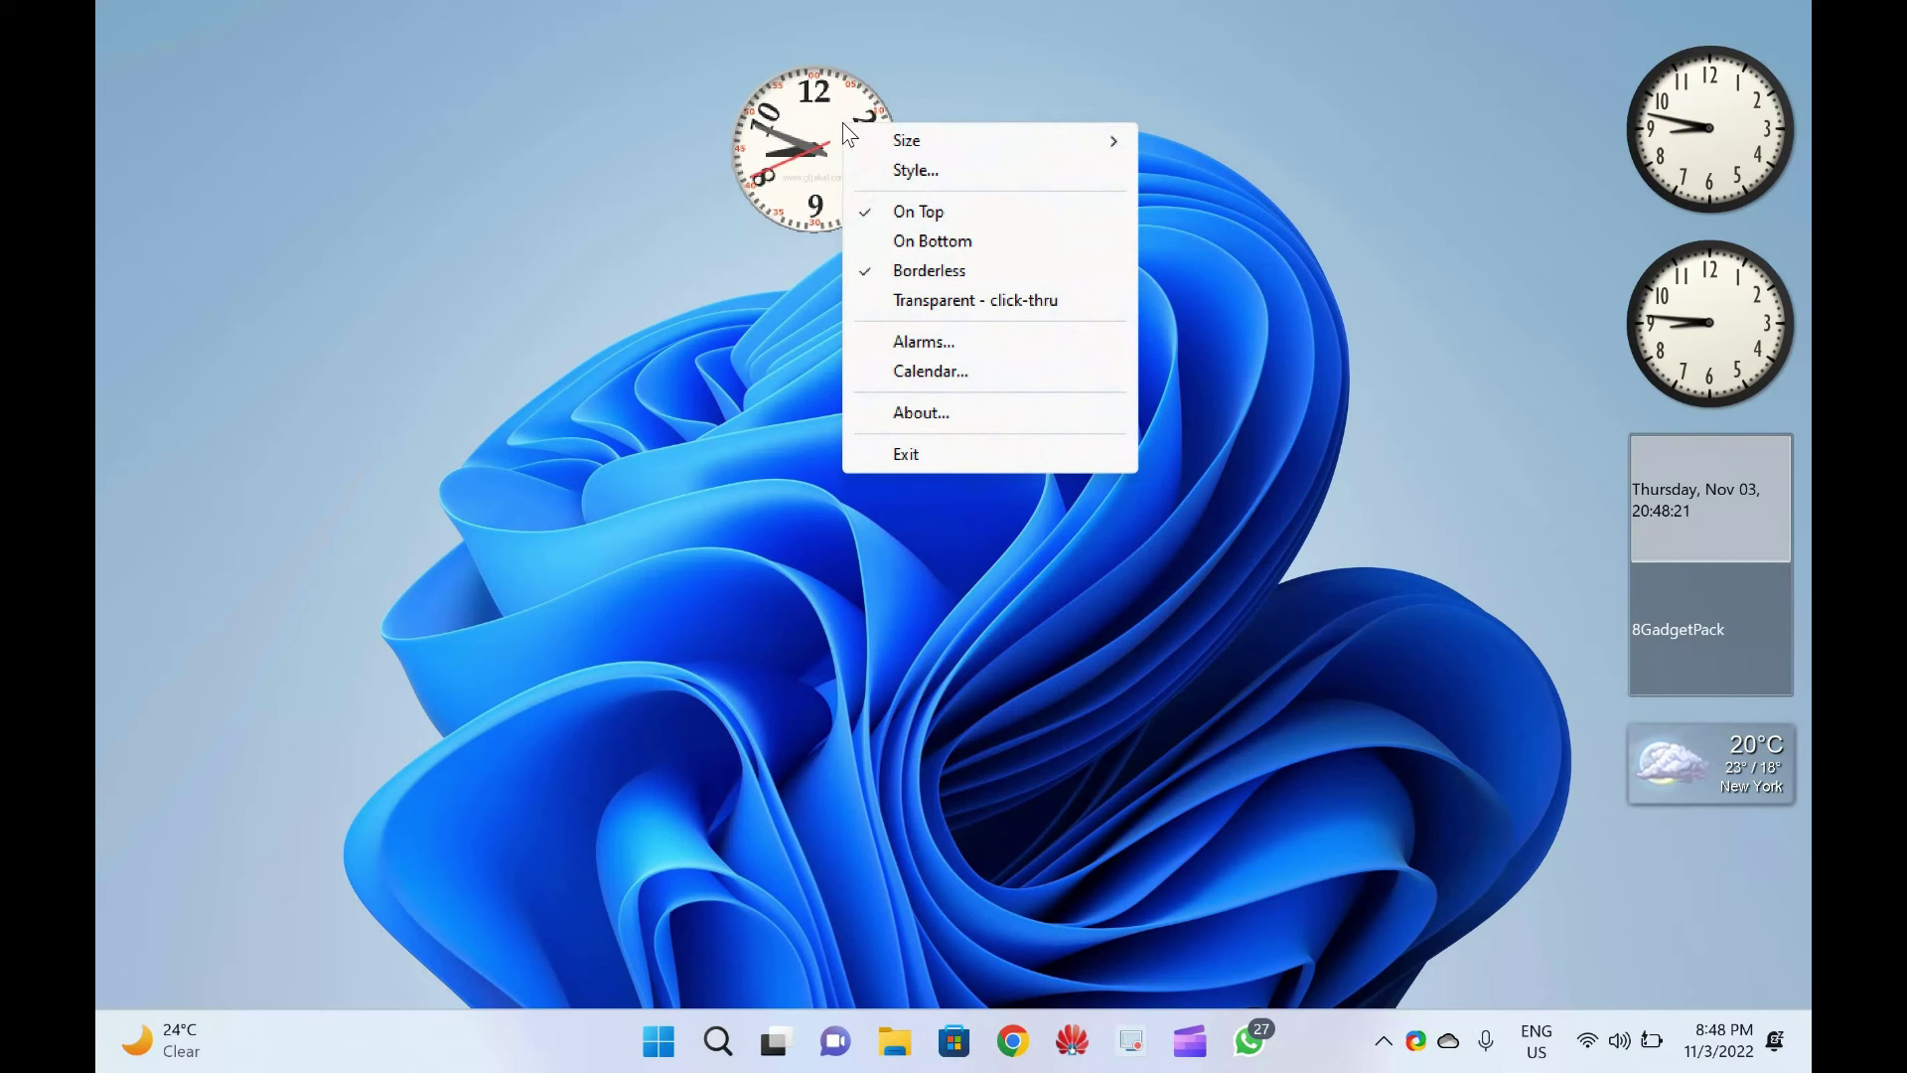
left_click(811, 130)
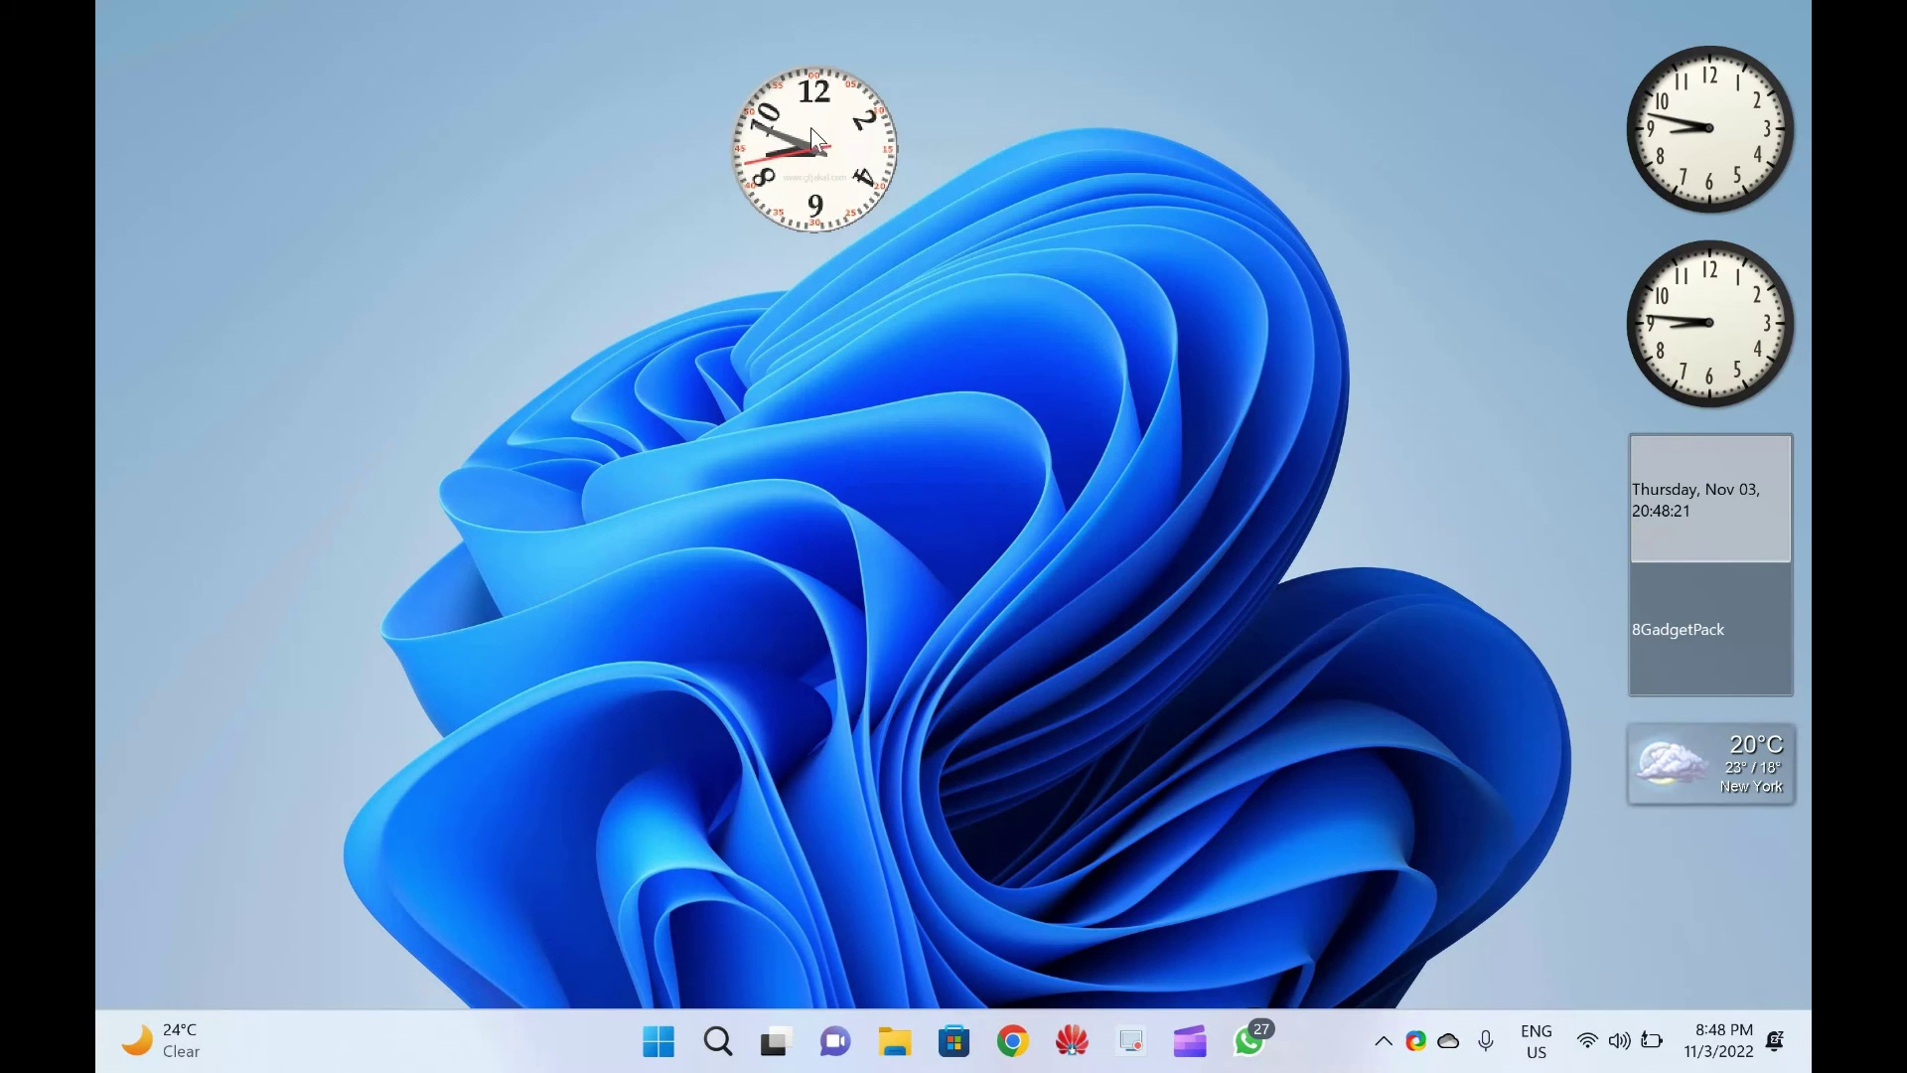
left_click_drag(839, 309, 791, 187)
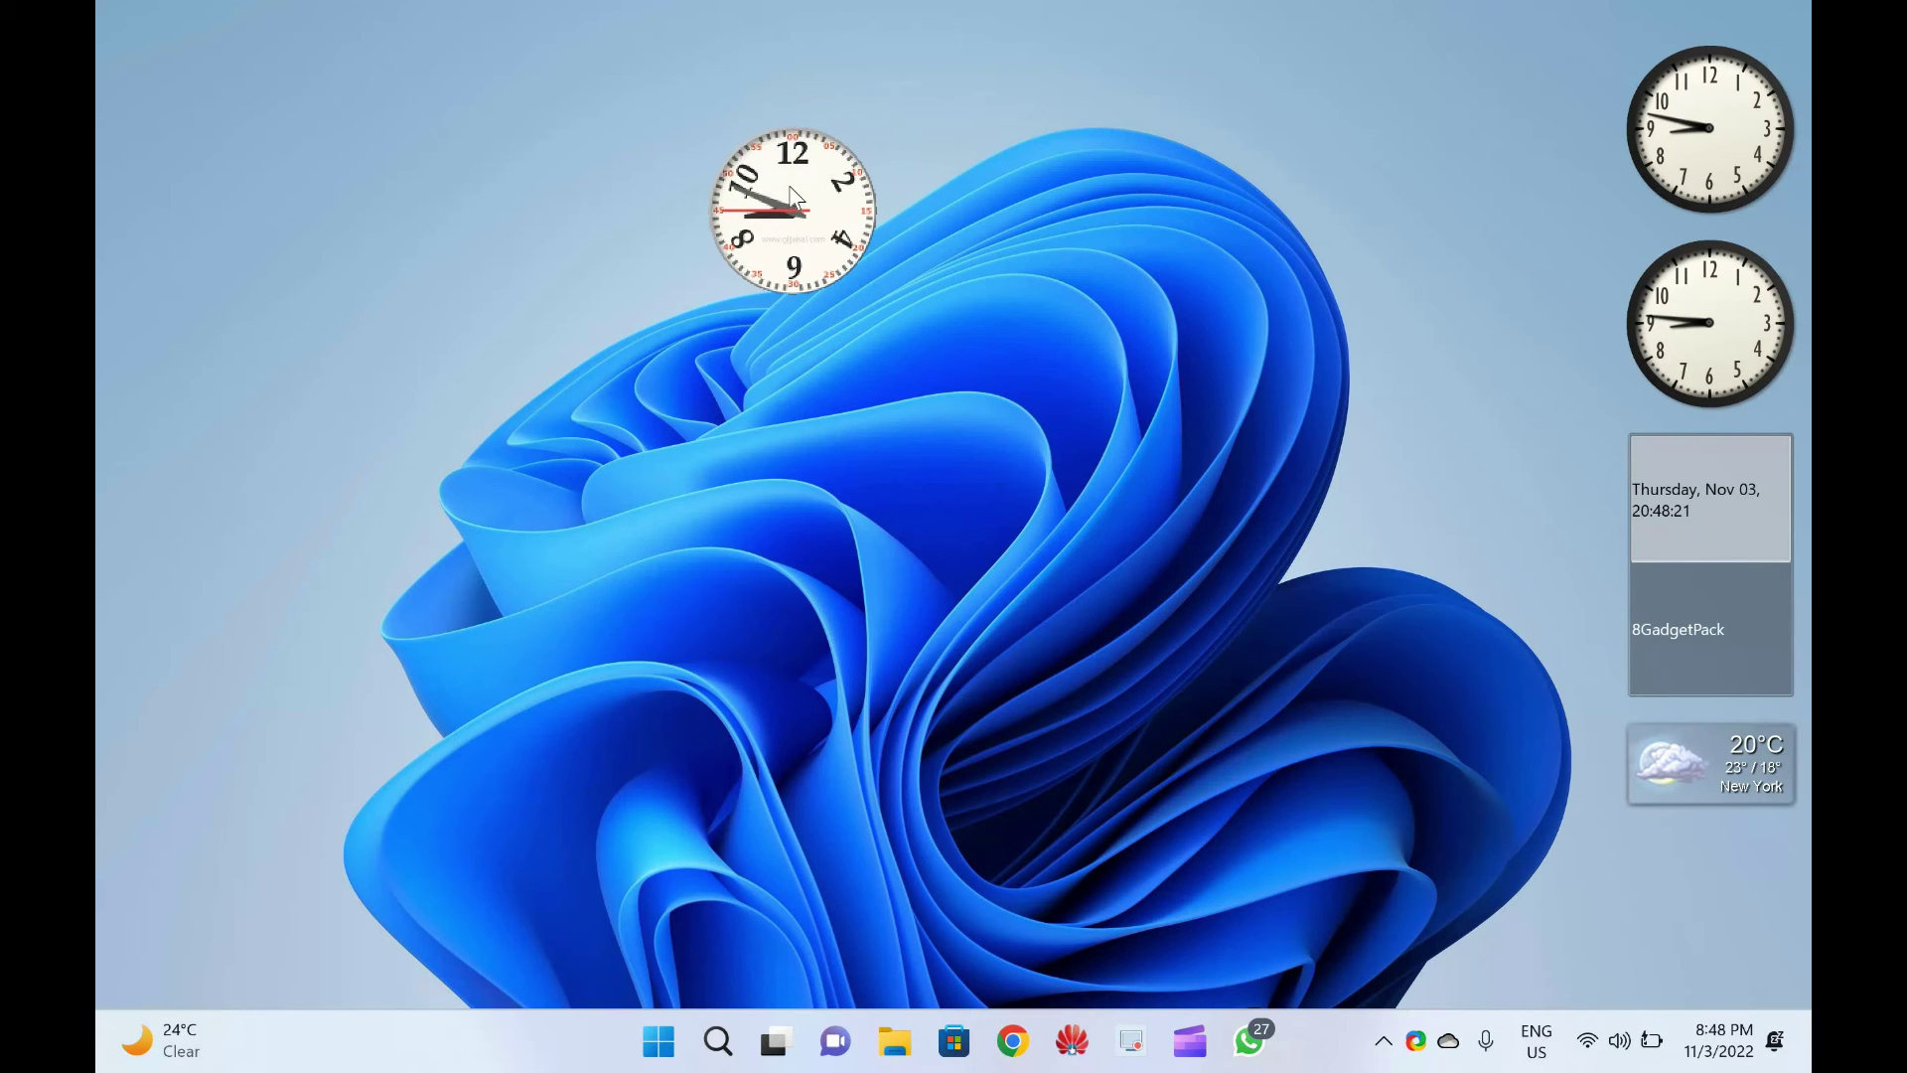
right_click(829, 224)
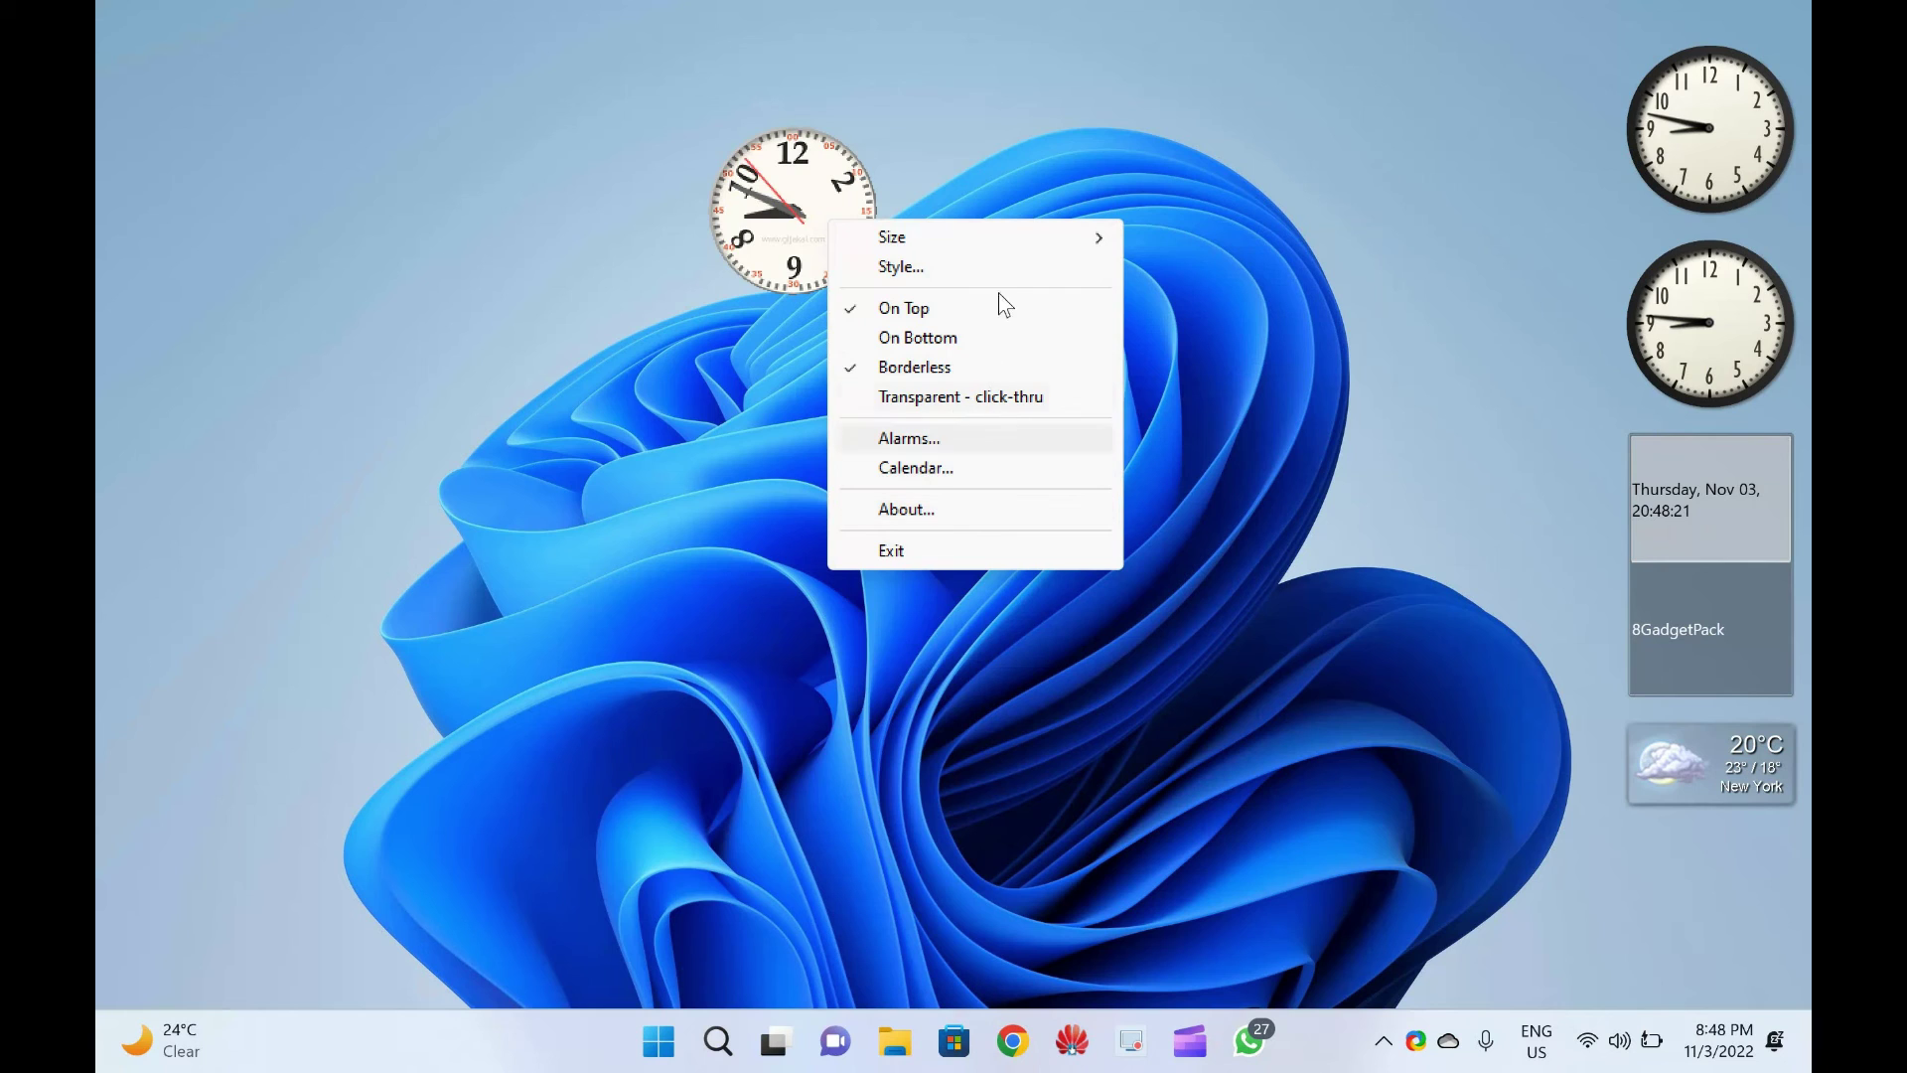
mouse_move(953, 237)
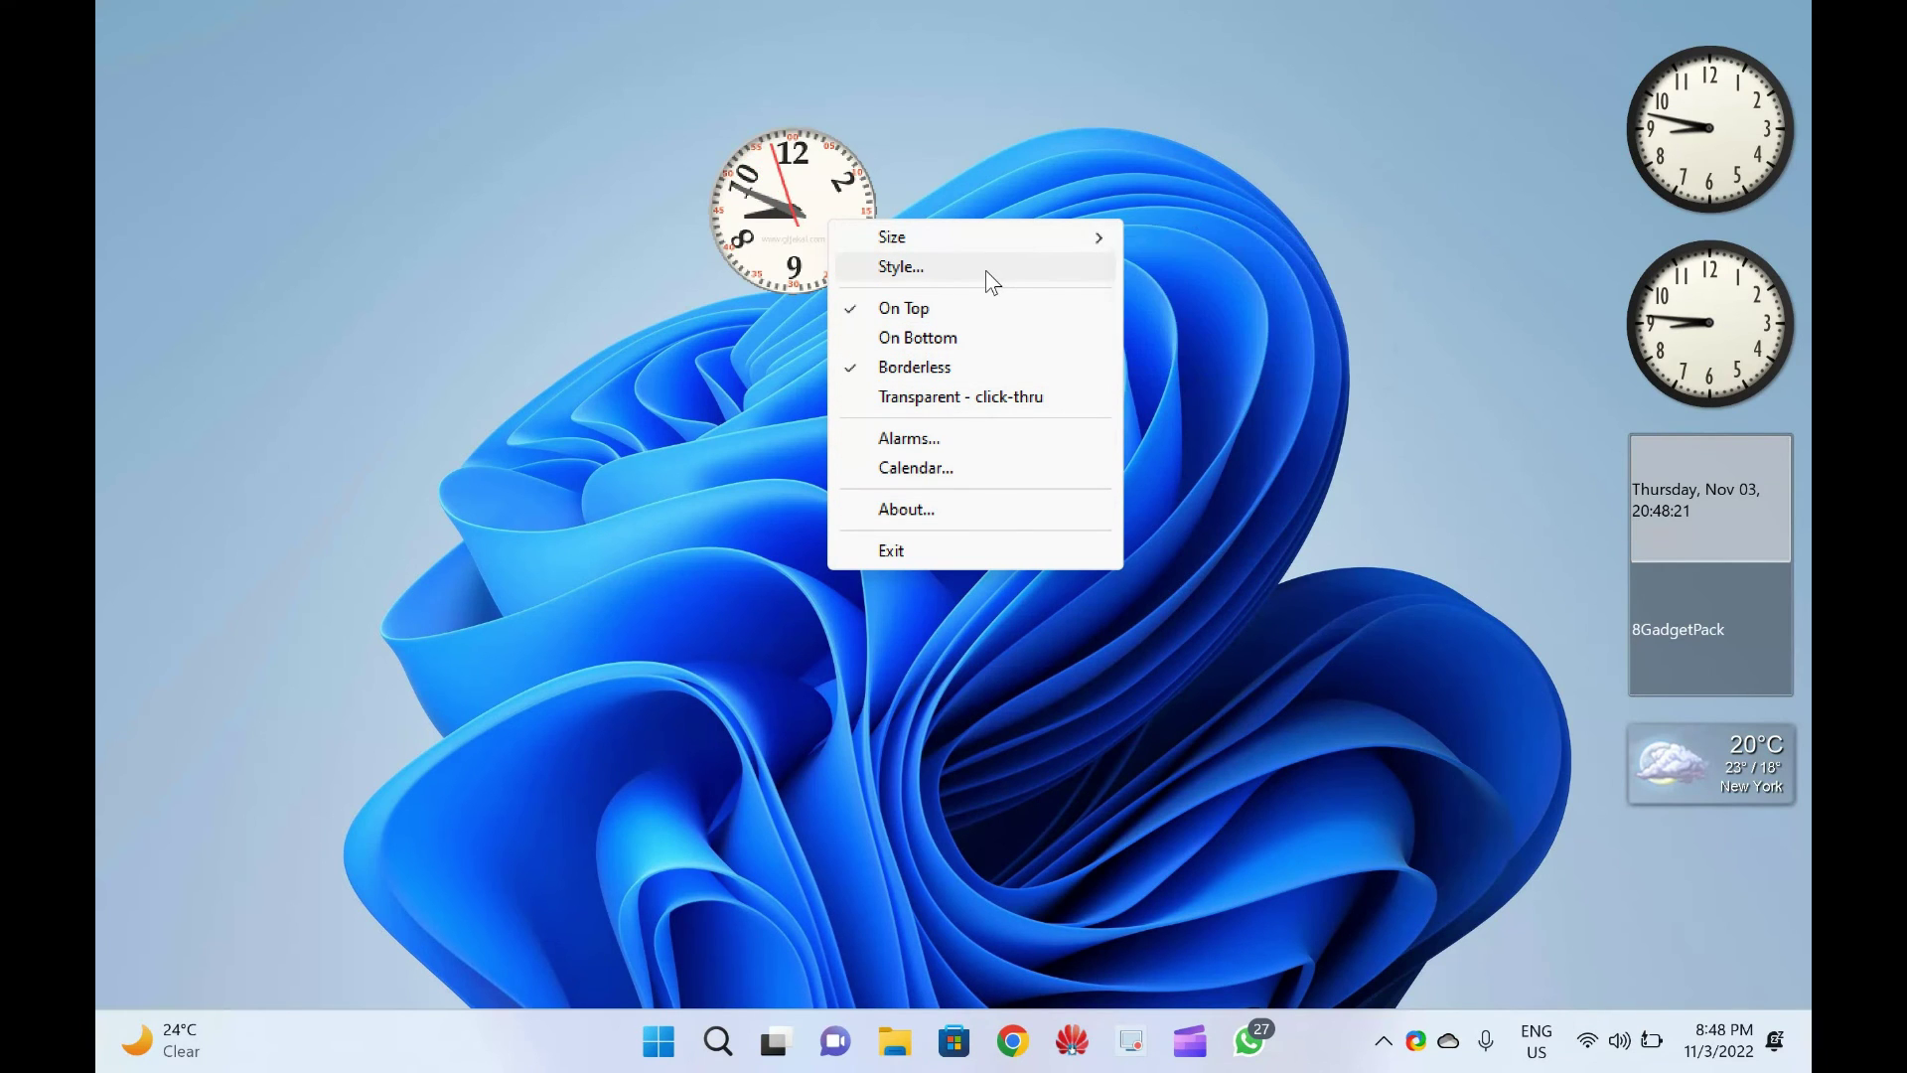
left_click(986, 270)
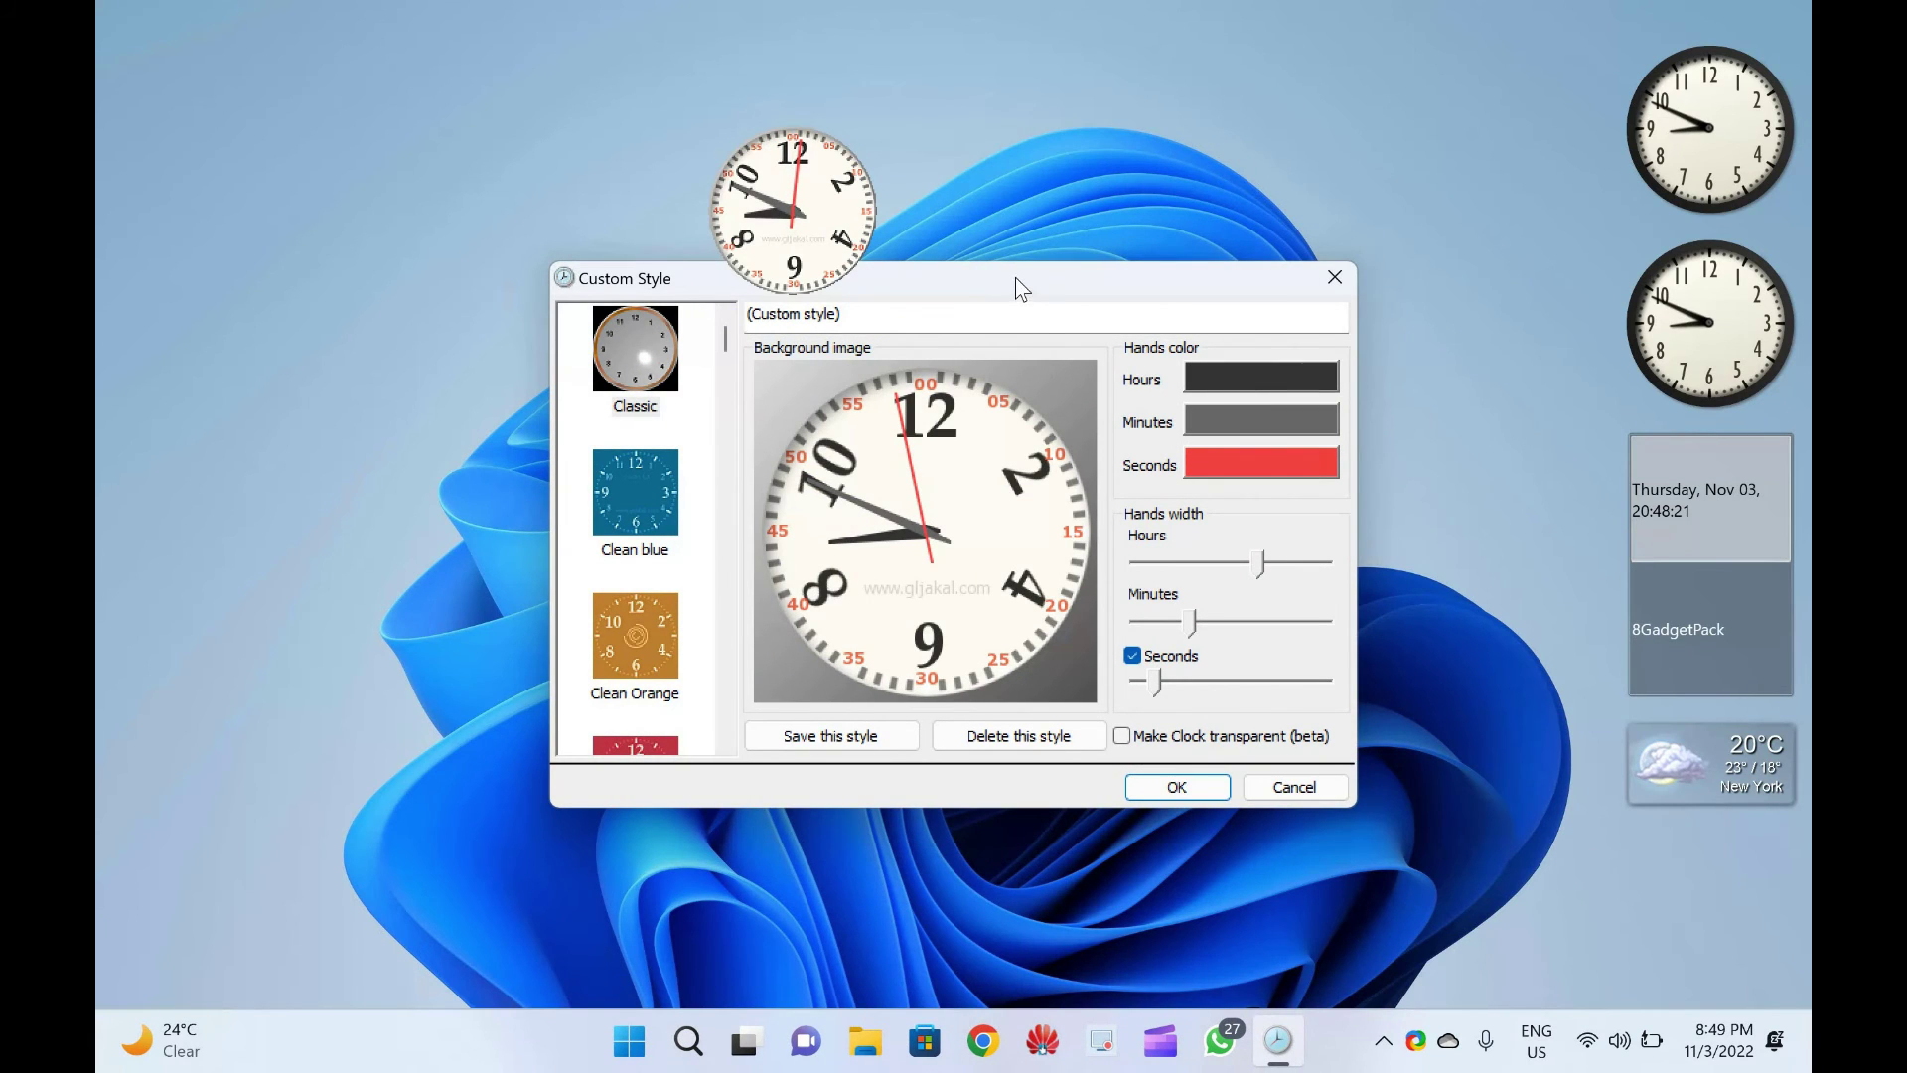
left_click(710, 549)
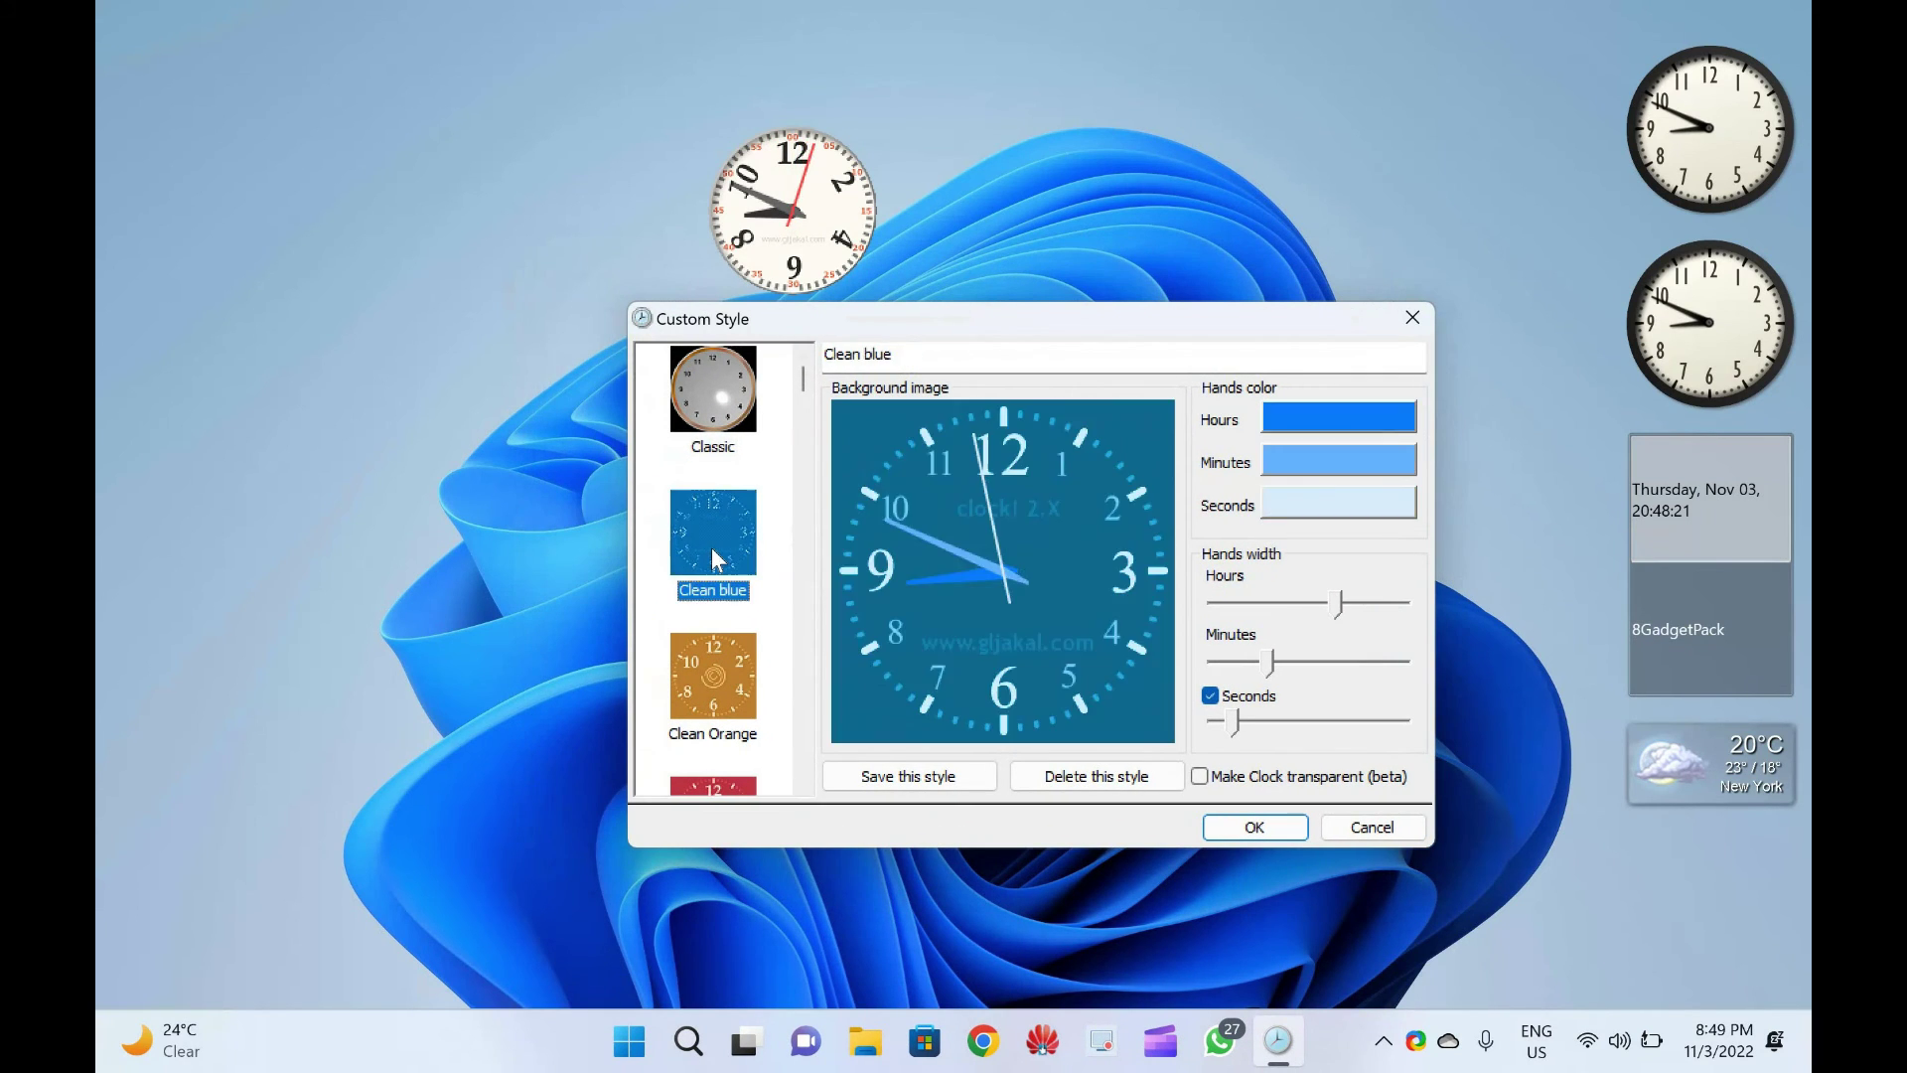
key("Down")
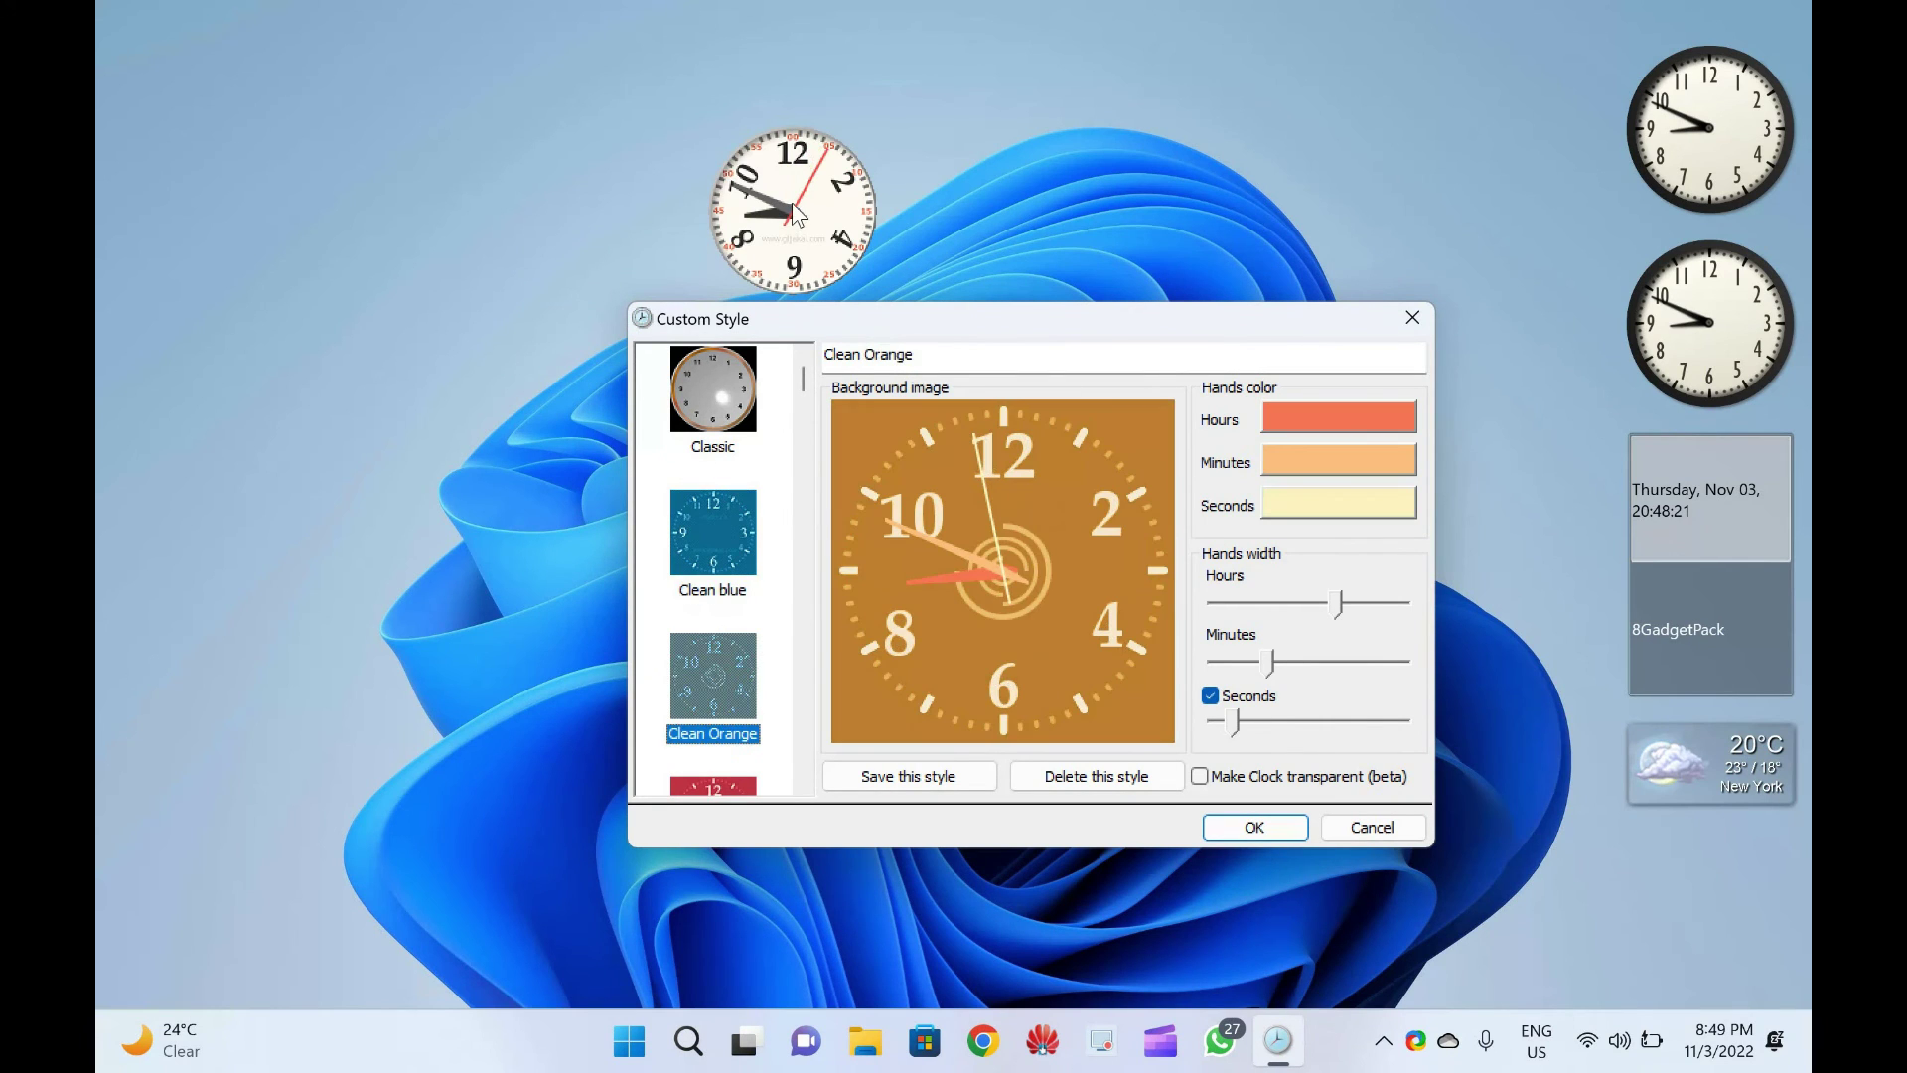
right_click(809, 224)
left_click(1186, 310)
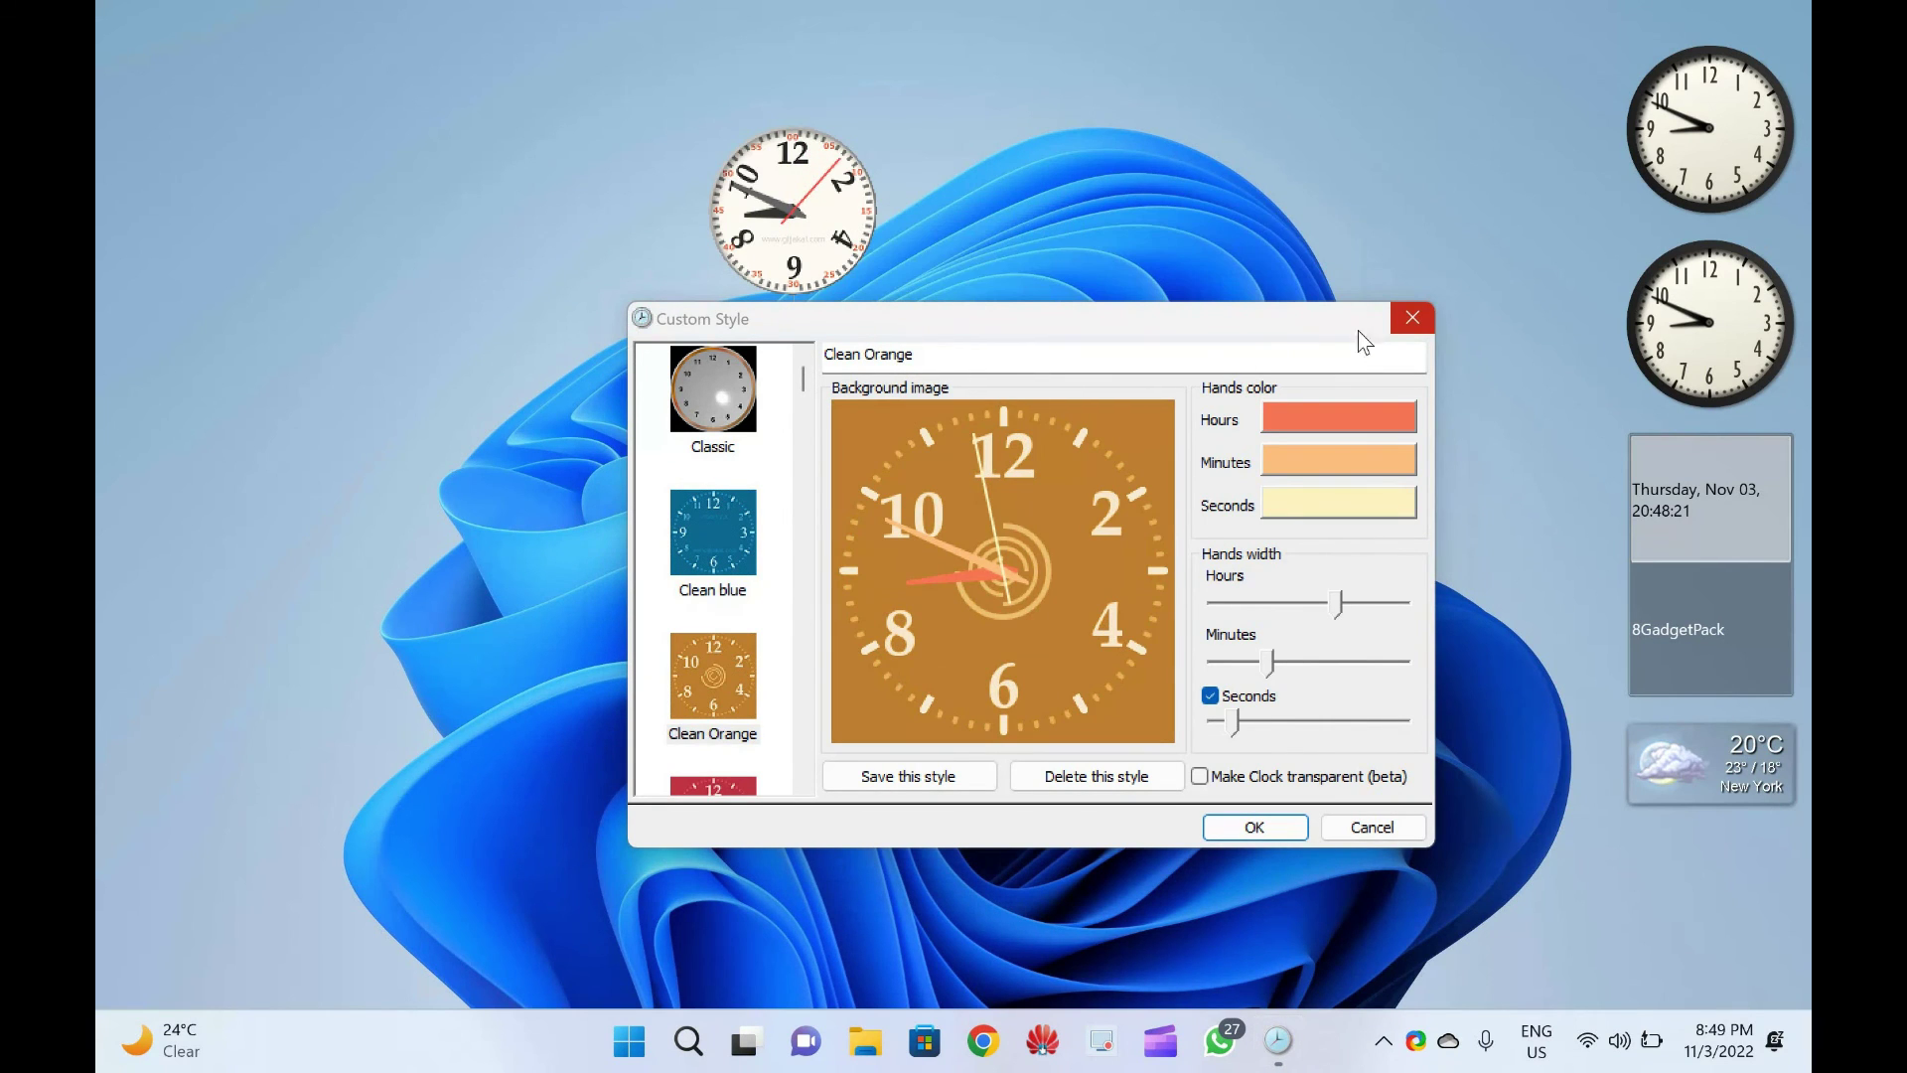
key("Return")
Keep the gljakal analog clock on top of other windows
right_click(808, 209)
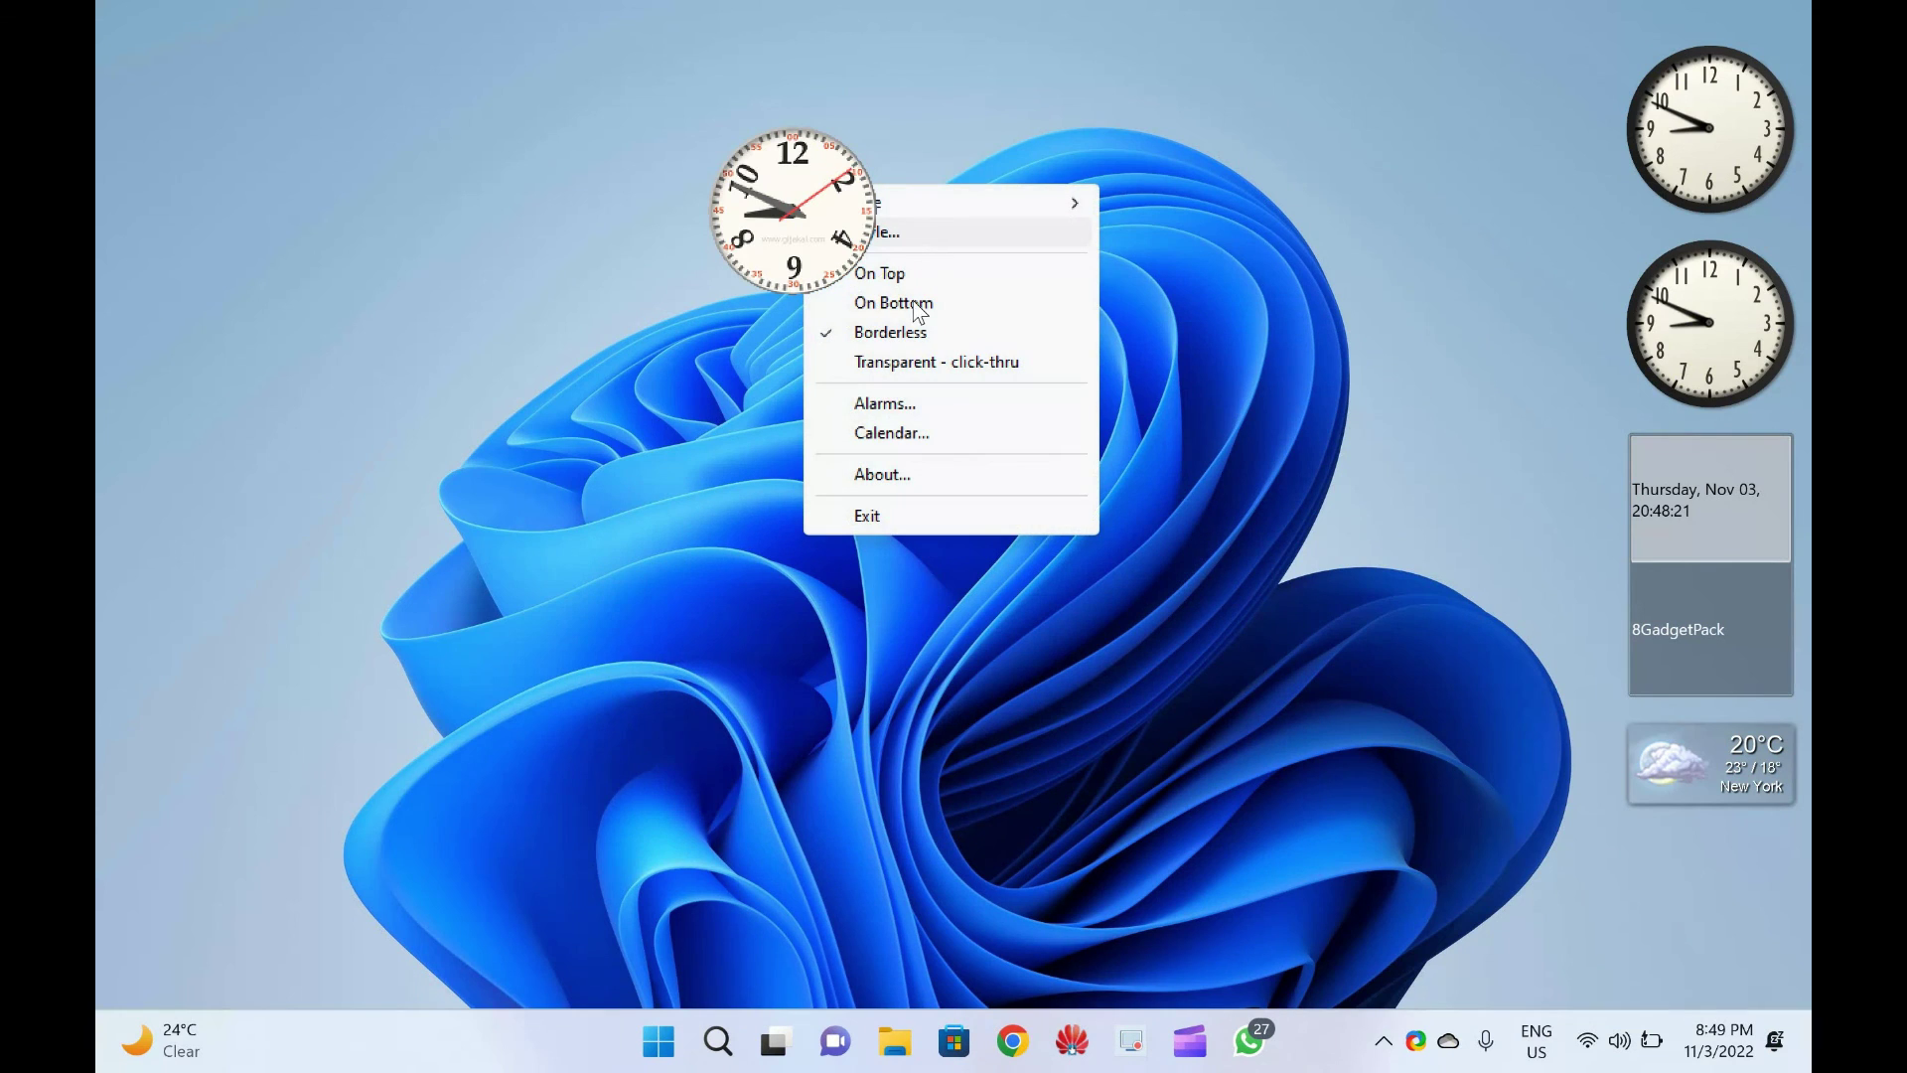
left_click(880, 273)
right_click(777, 236)
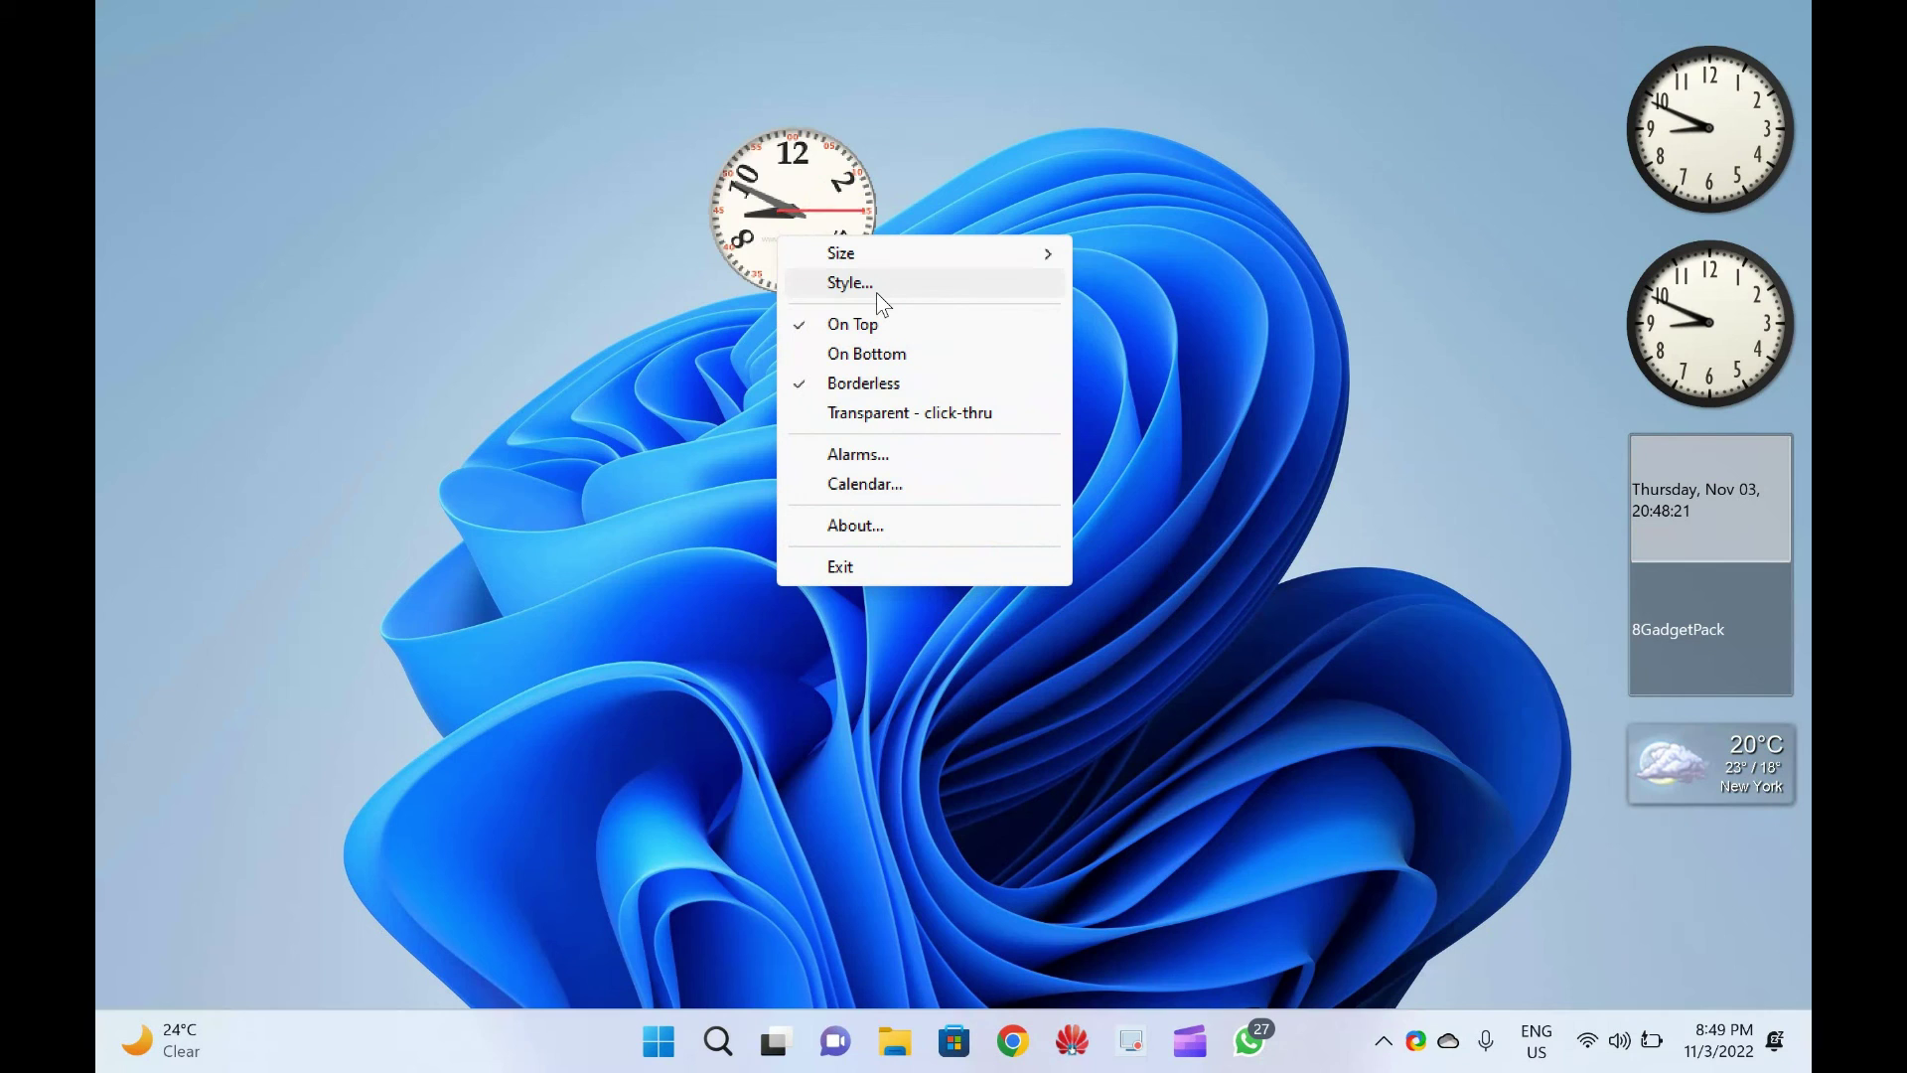
left_click(928, 144)
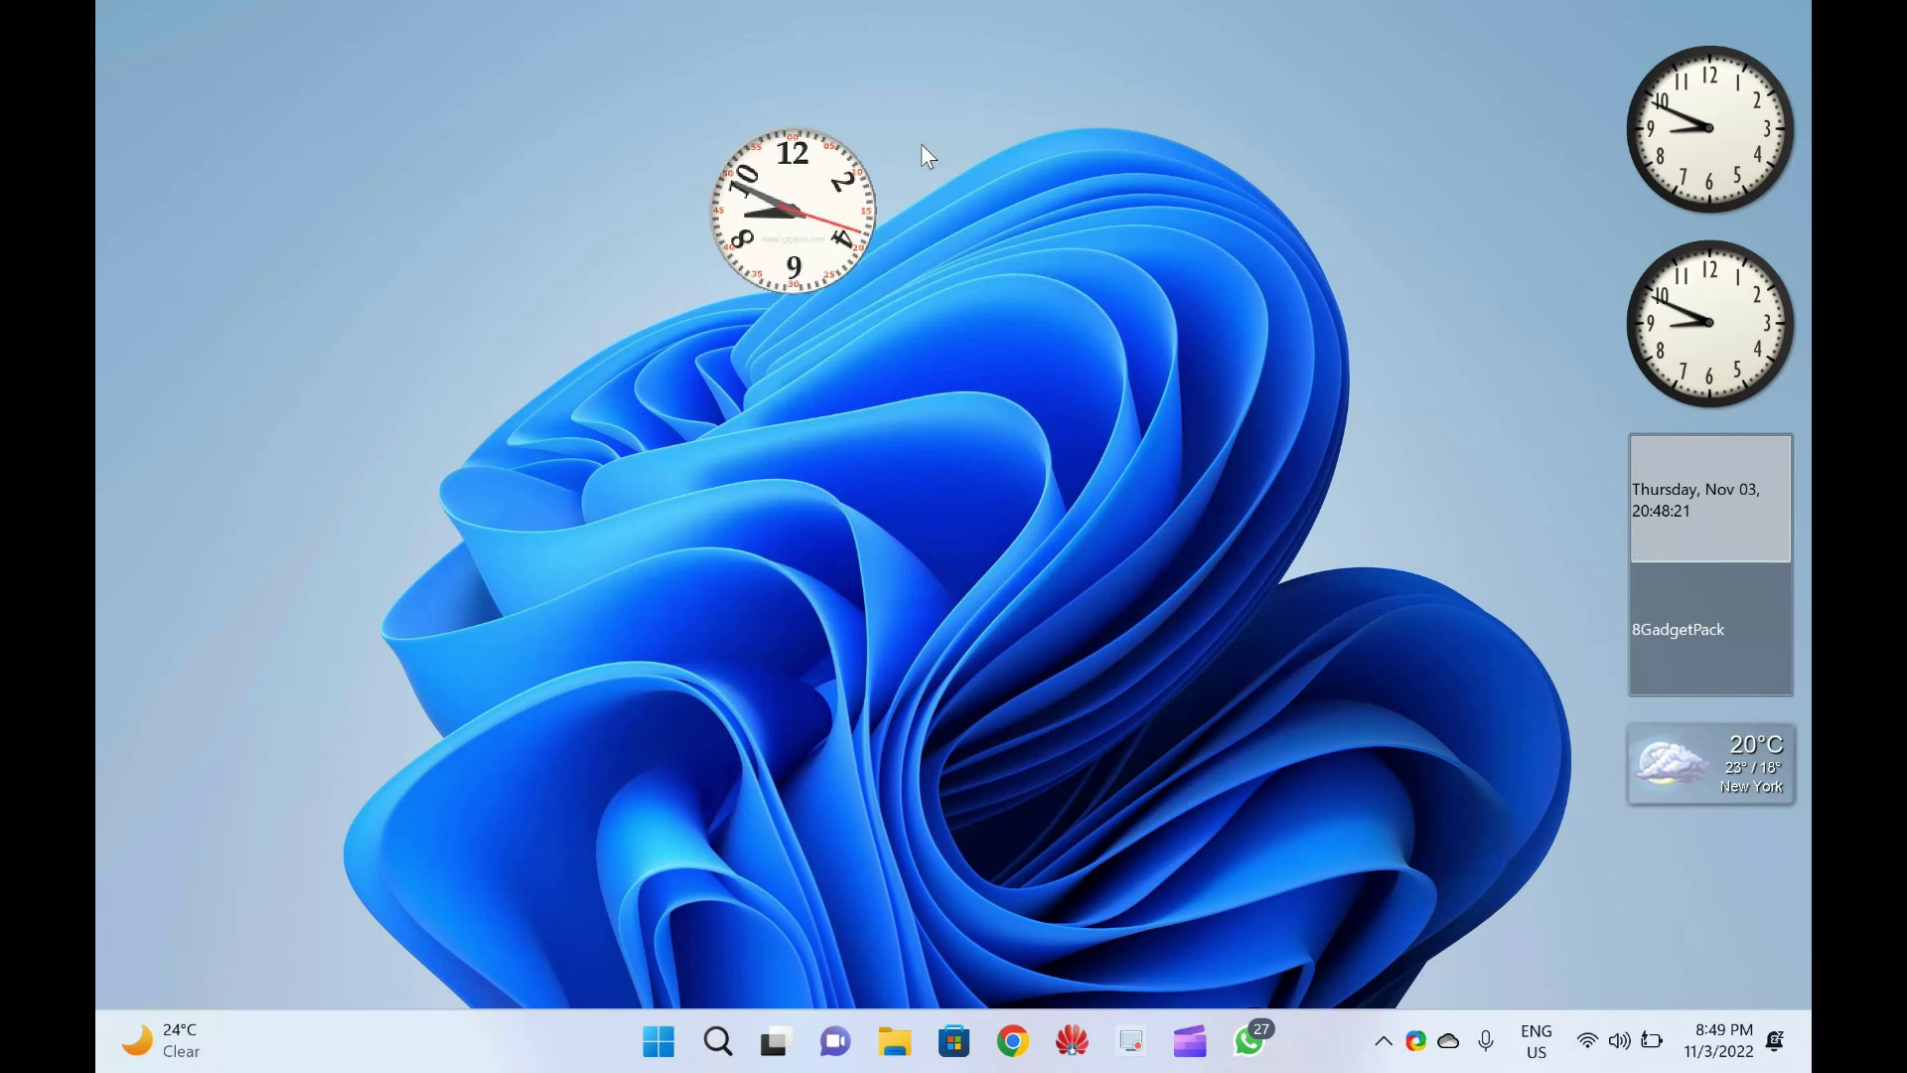
Make the clock Extra large (256x256) and Transparent - click-thru
right_click(863, 179)
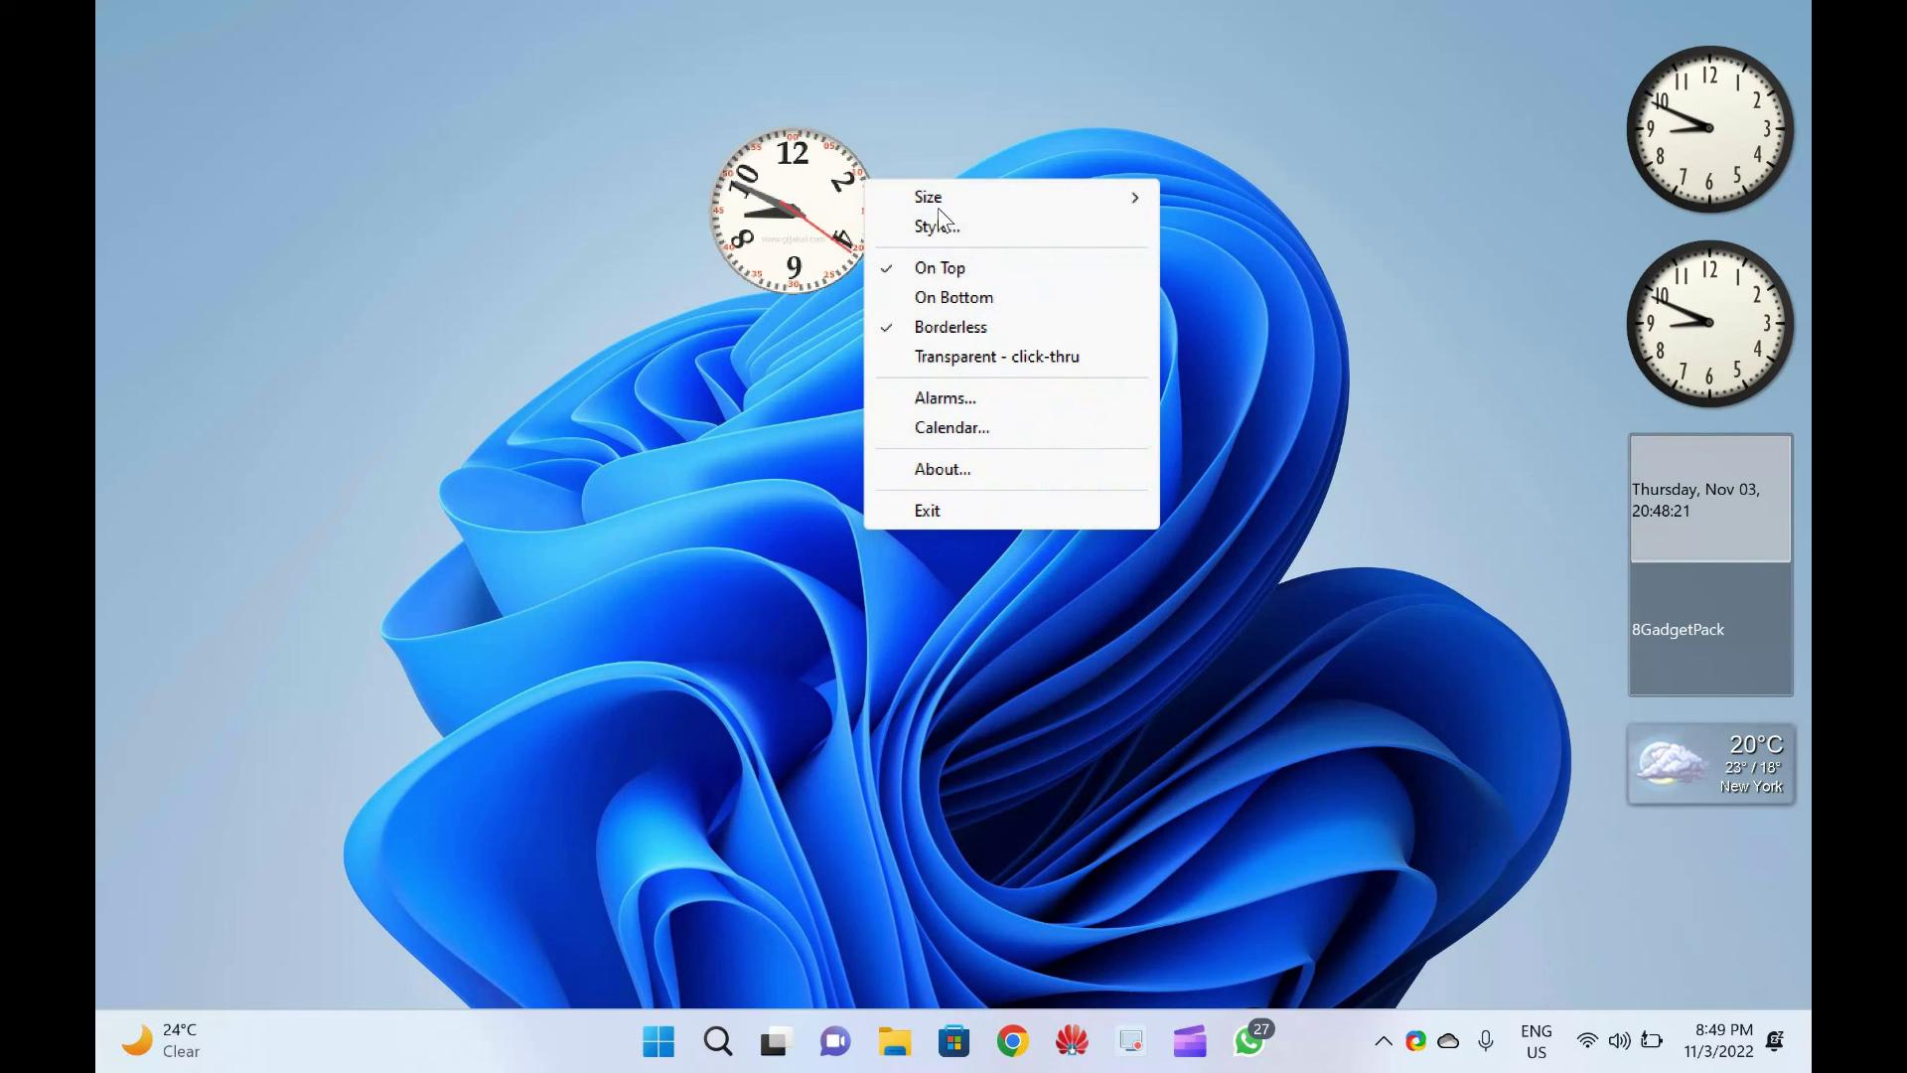
mouse_move(953, 197)
left_click(1259, 313)
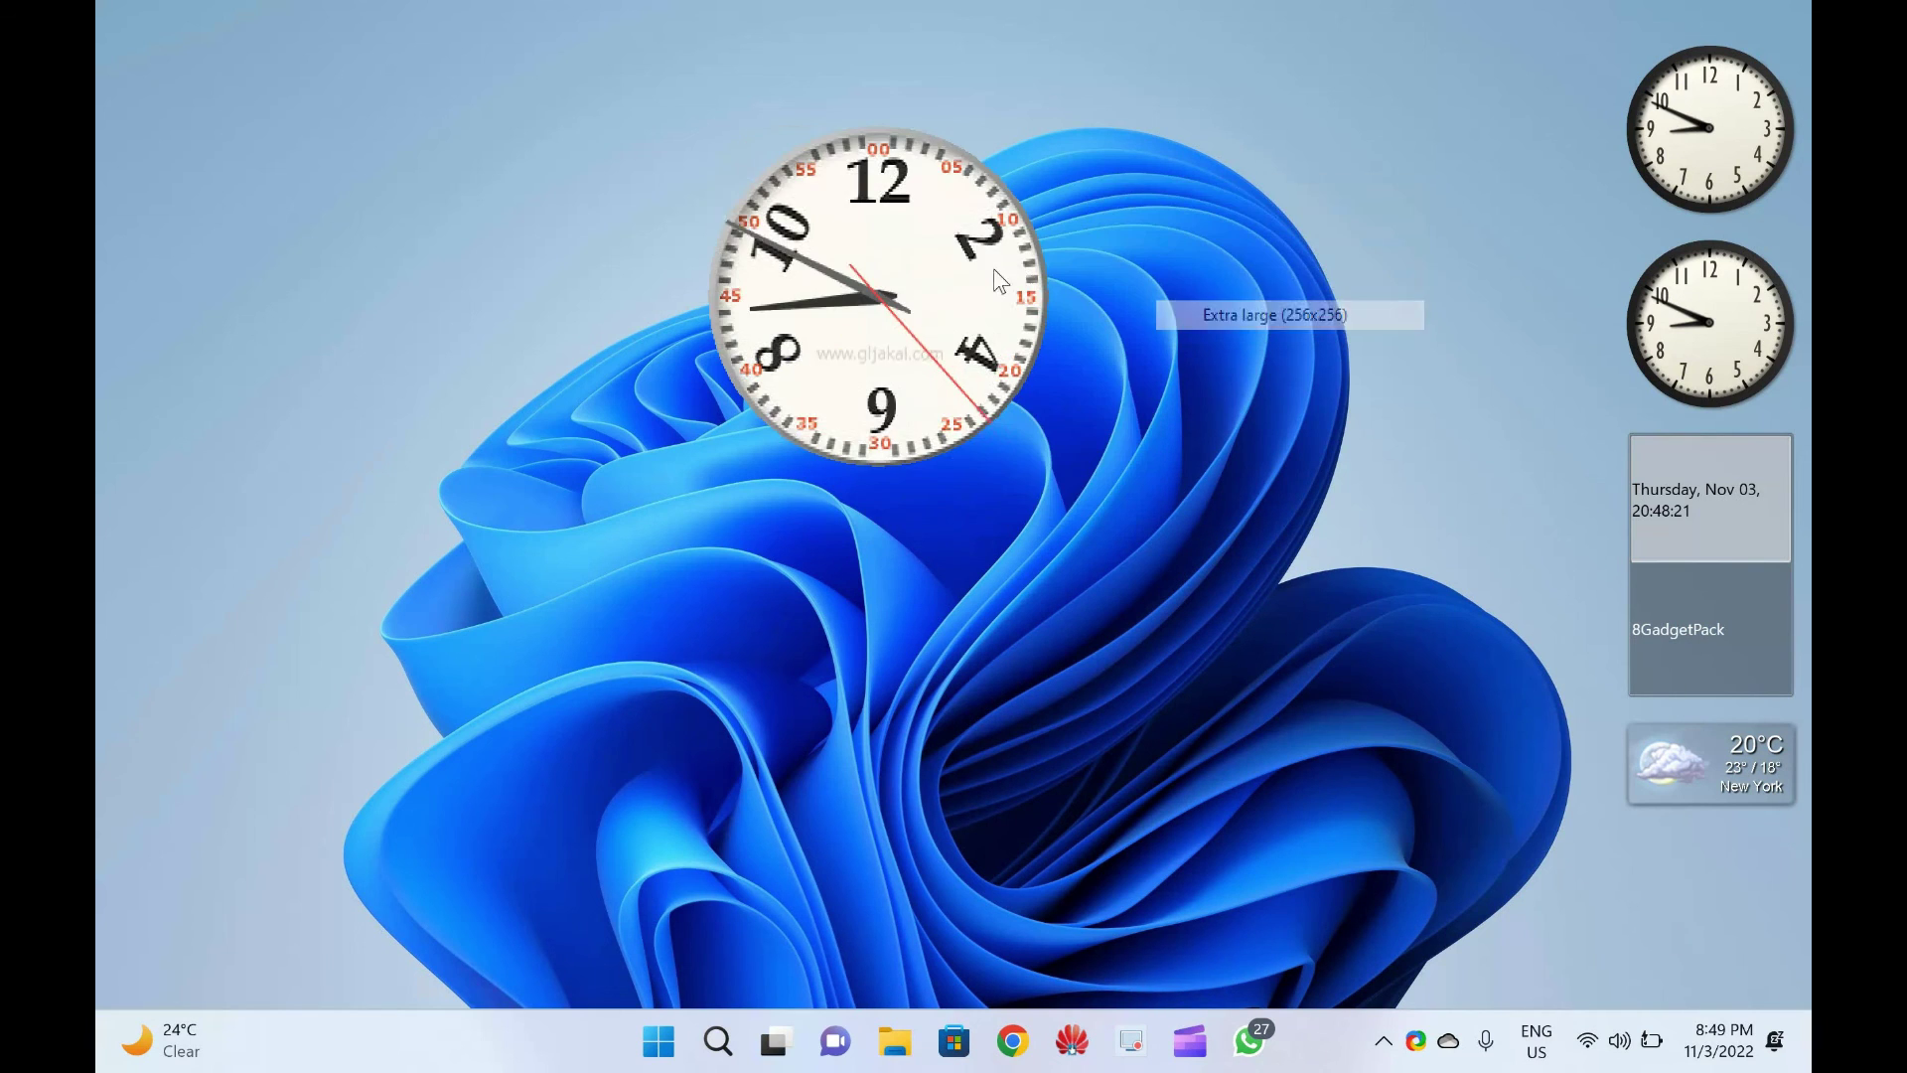
right_click(830, 219)
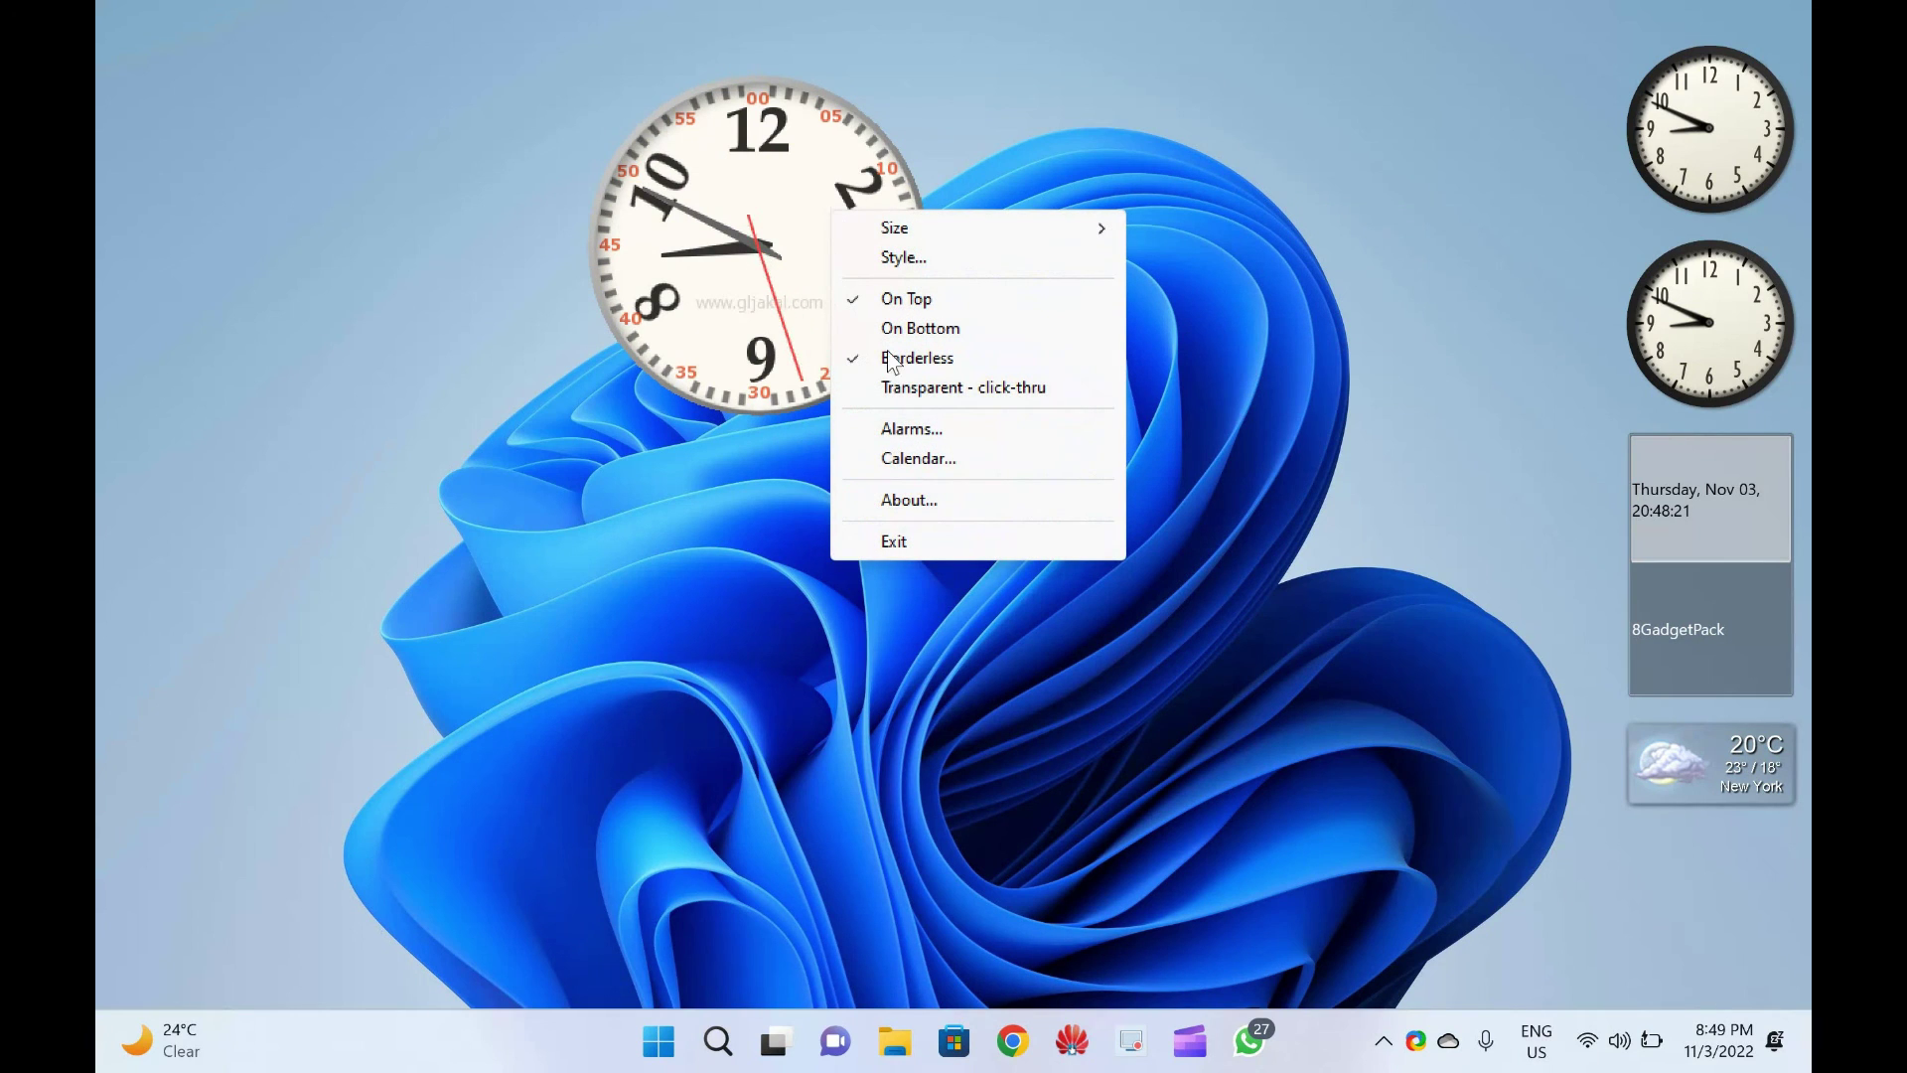
left_click(901, 385)
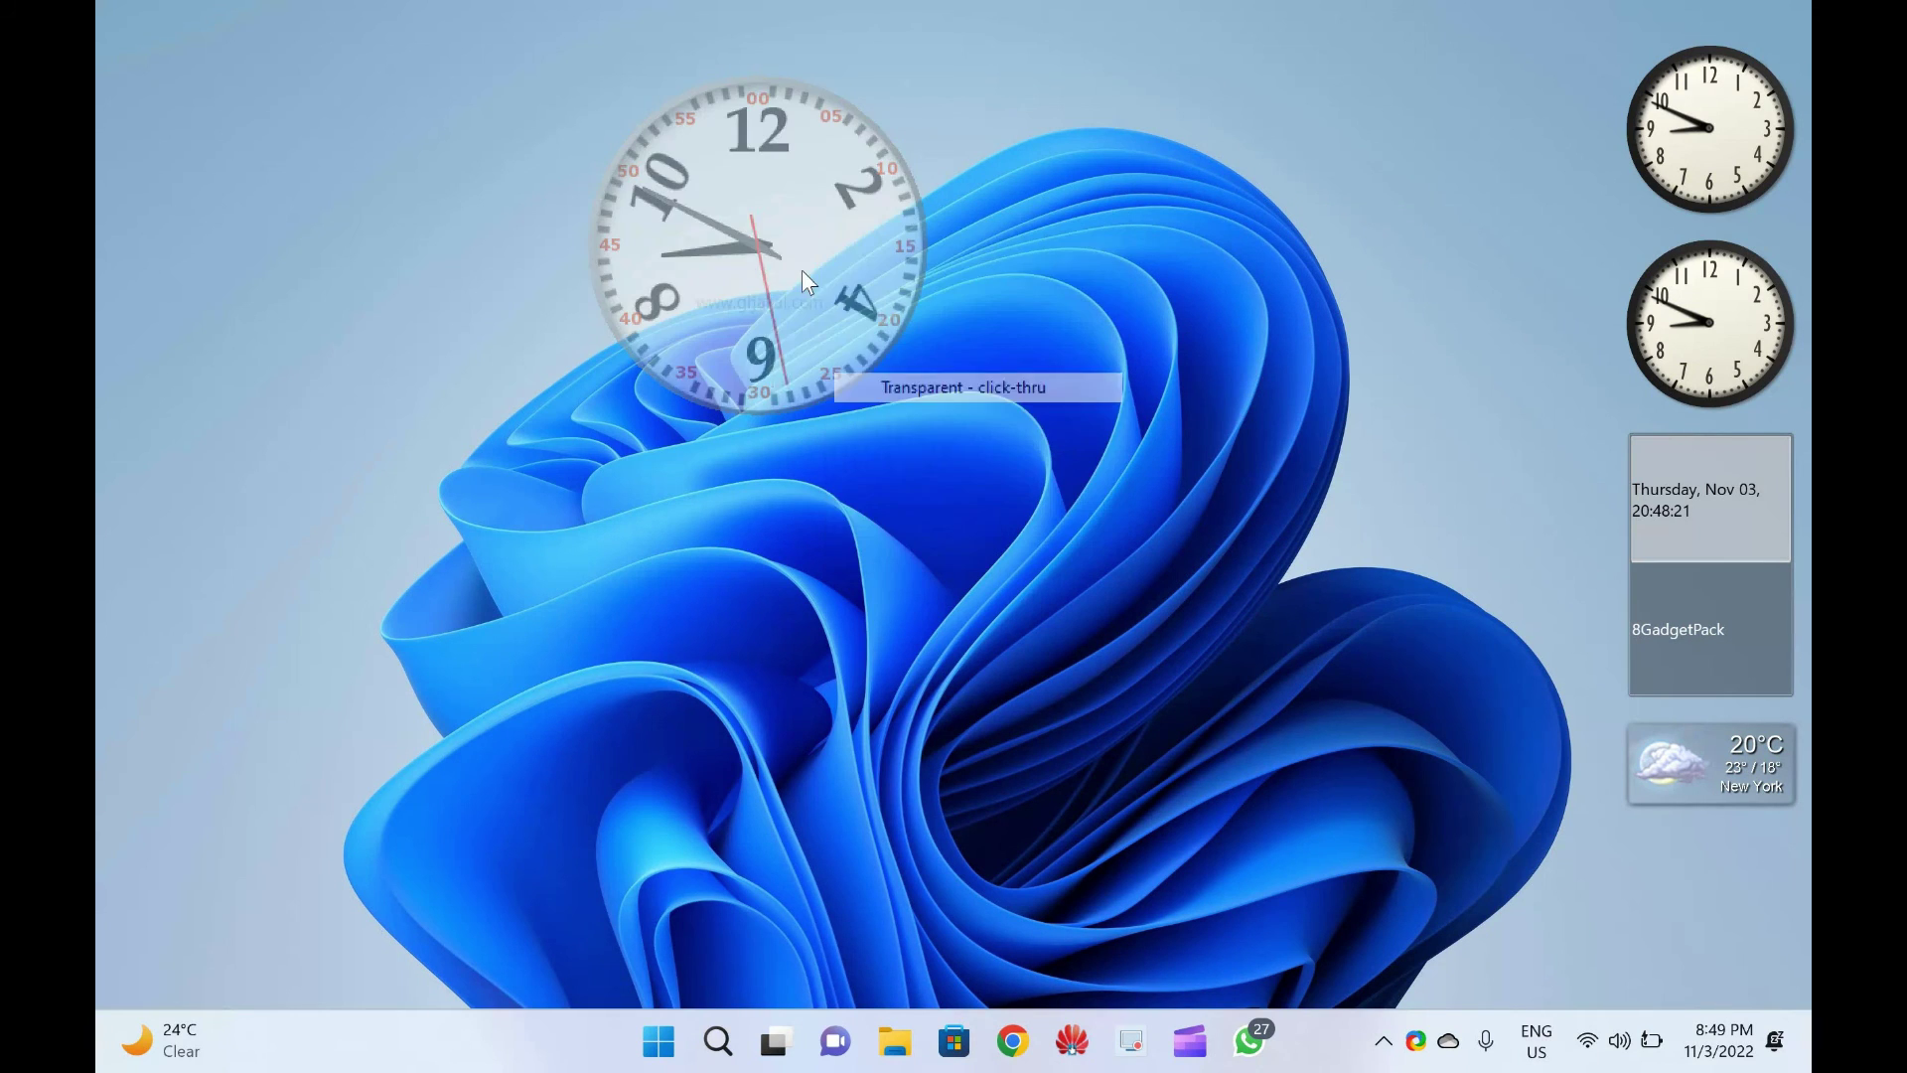
Refresh the desktop twice and switch desktop icons to Large icons
right_click(807, 211)
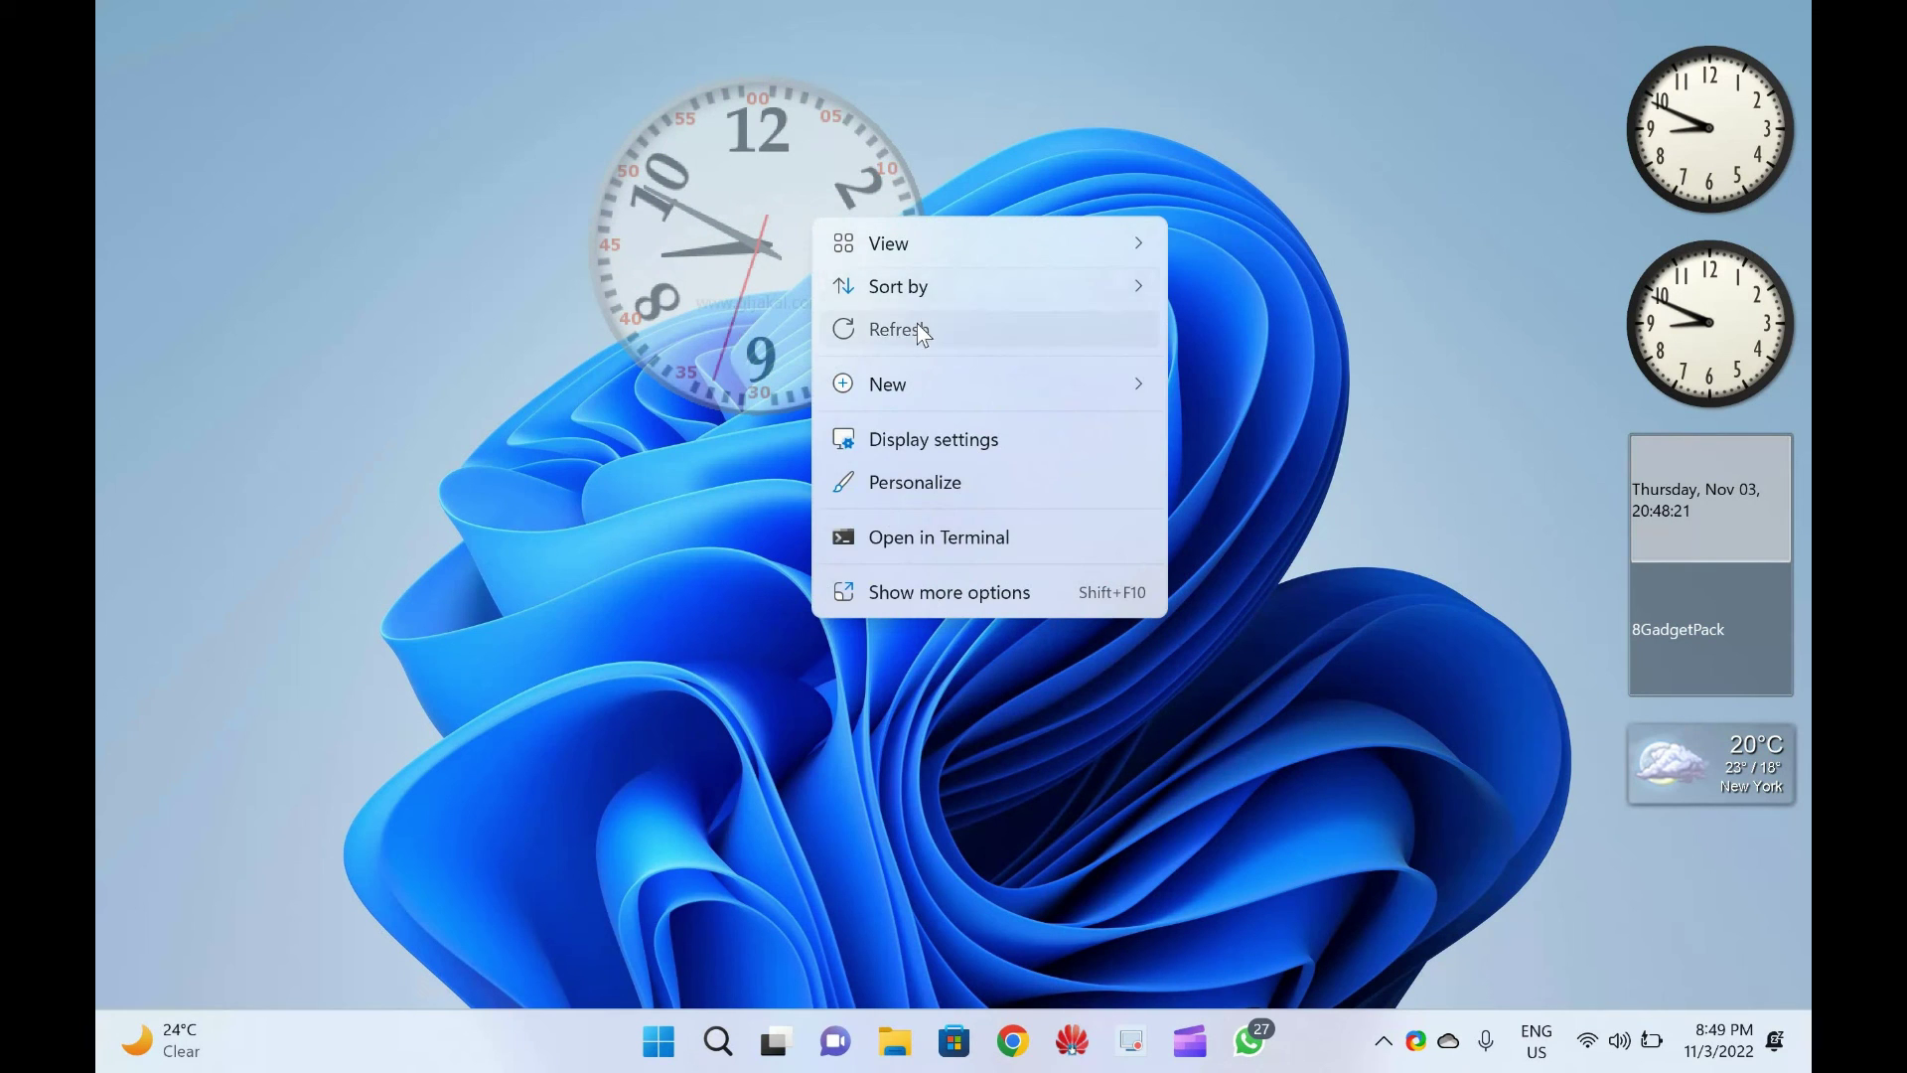
left_click(916, 323)
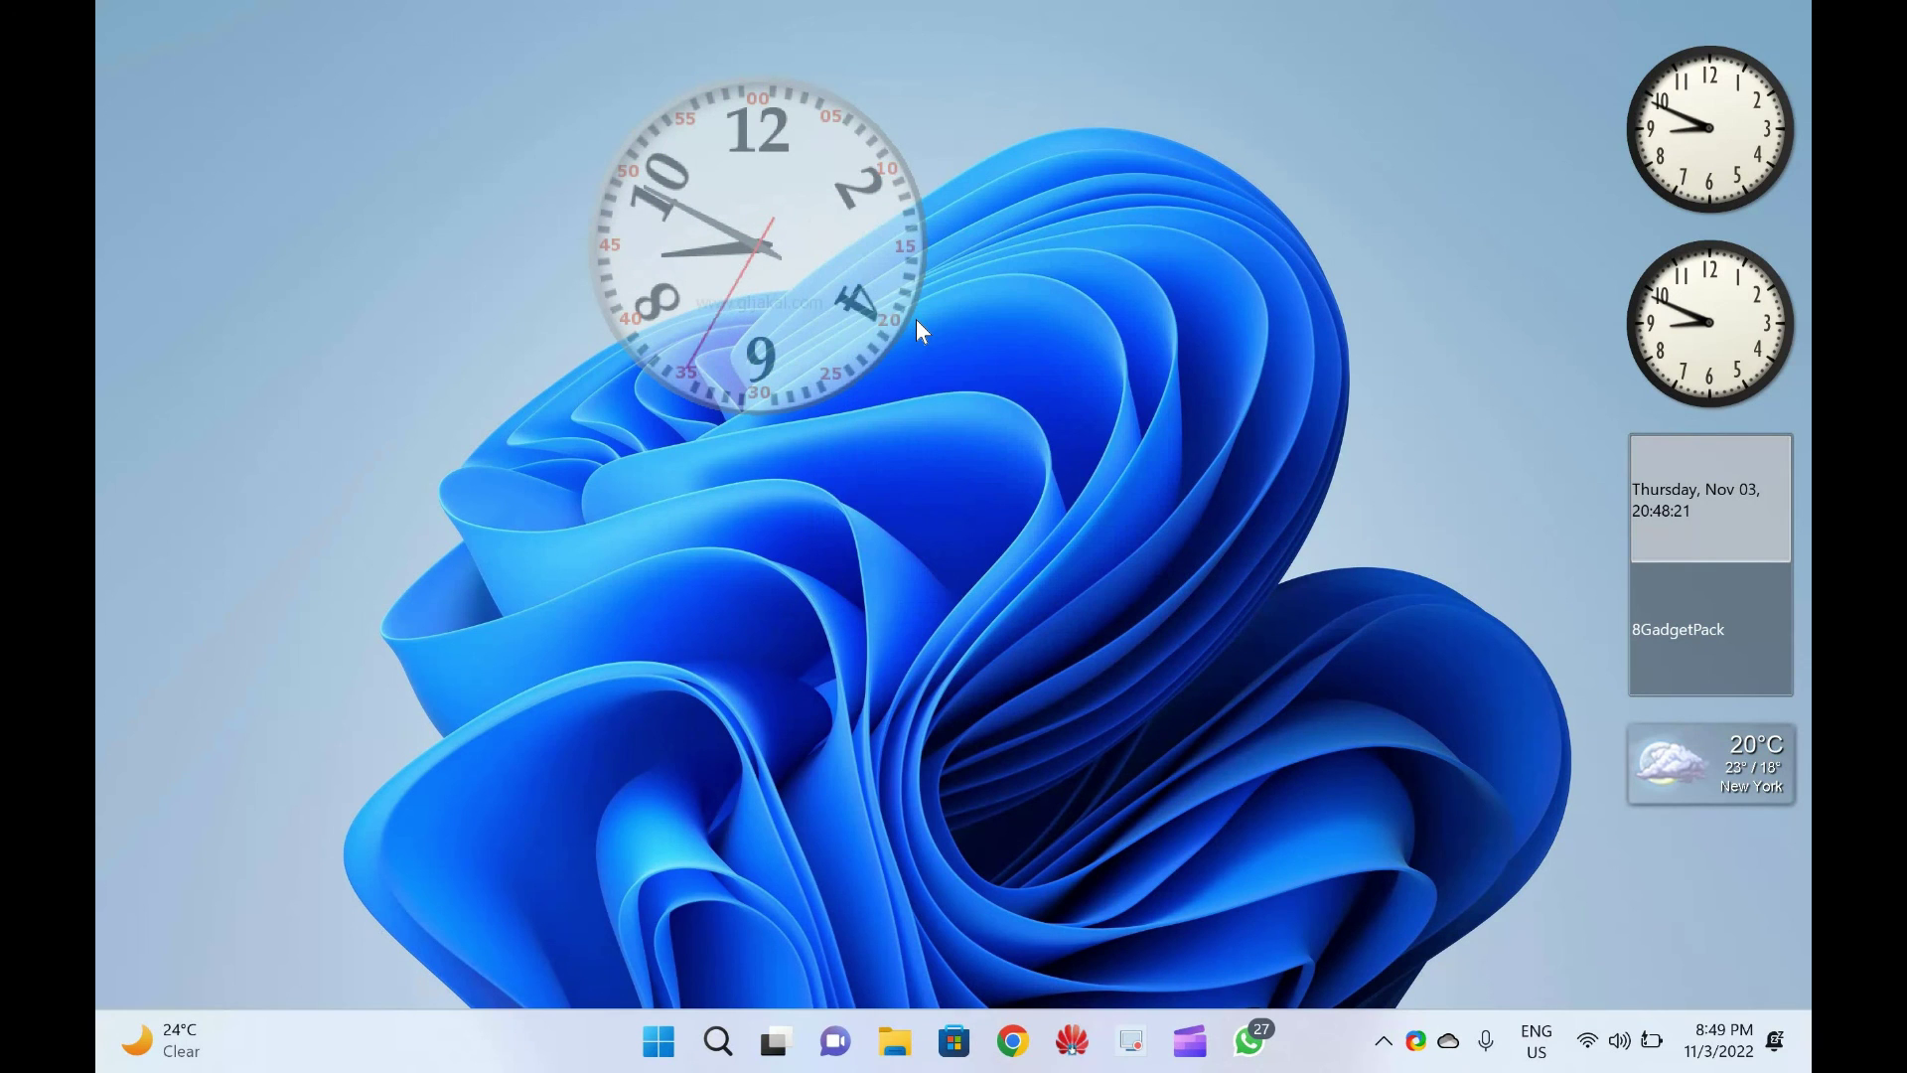
right_click(807, 288)
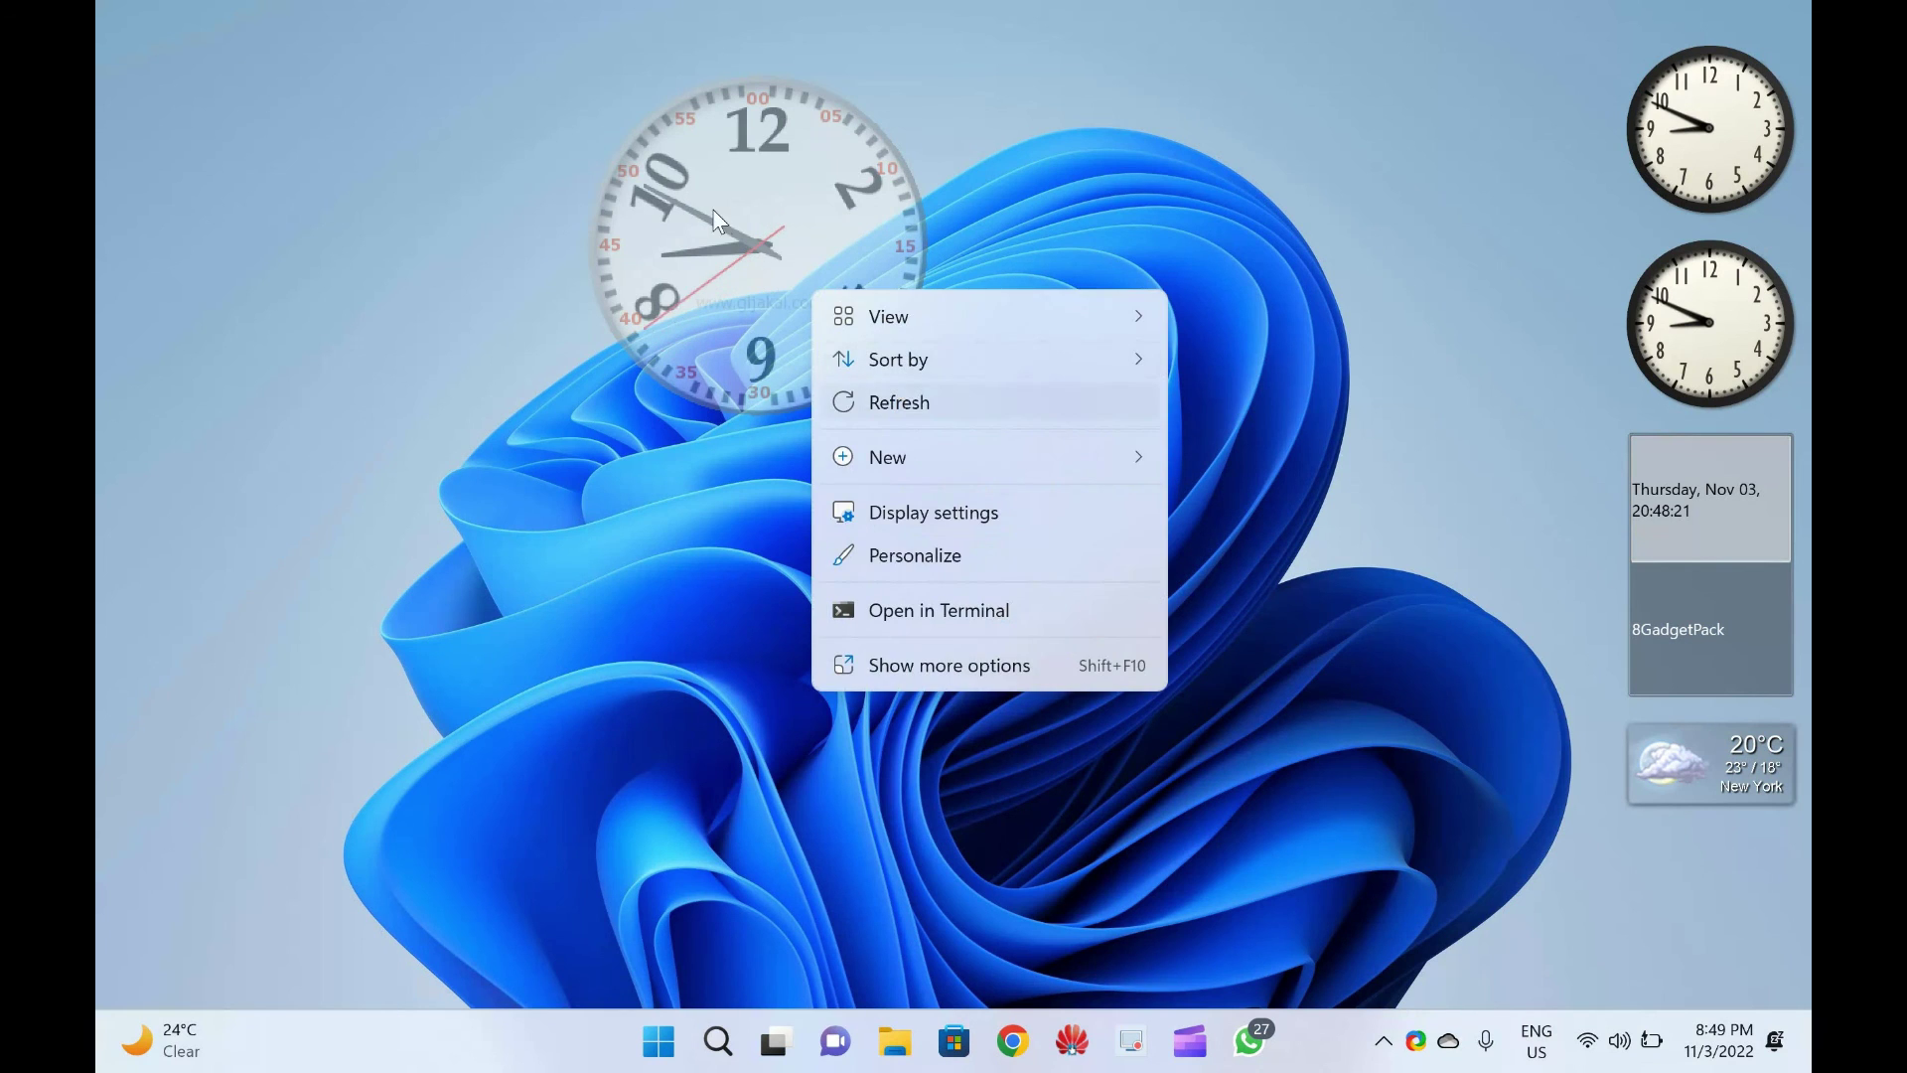
right_click(686, 154)
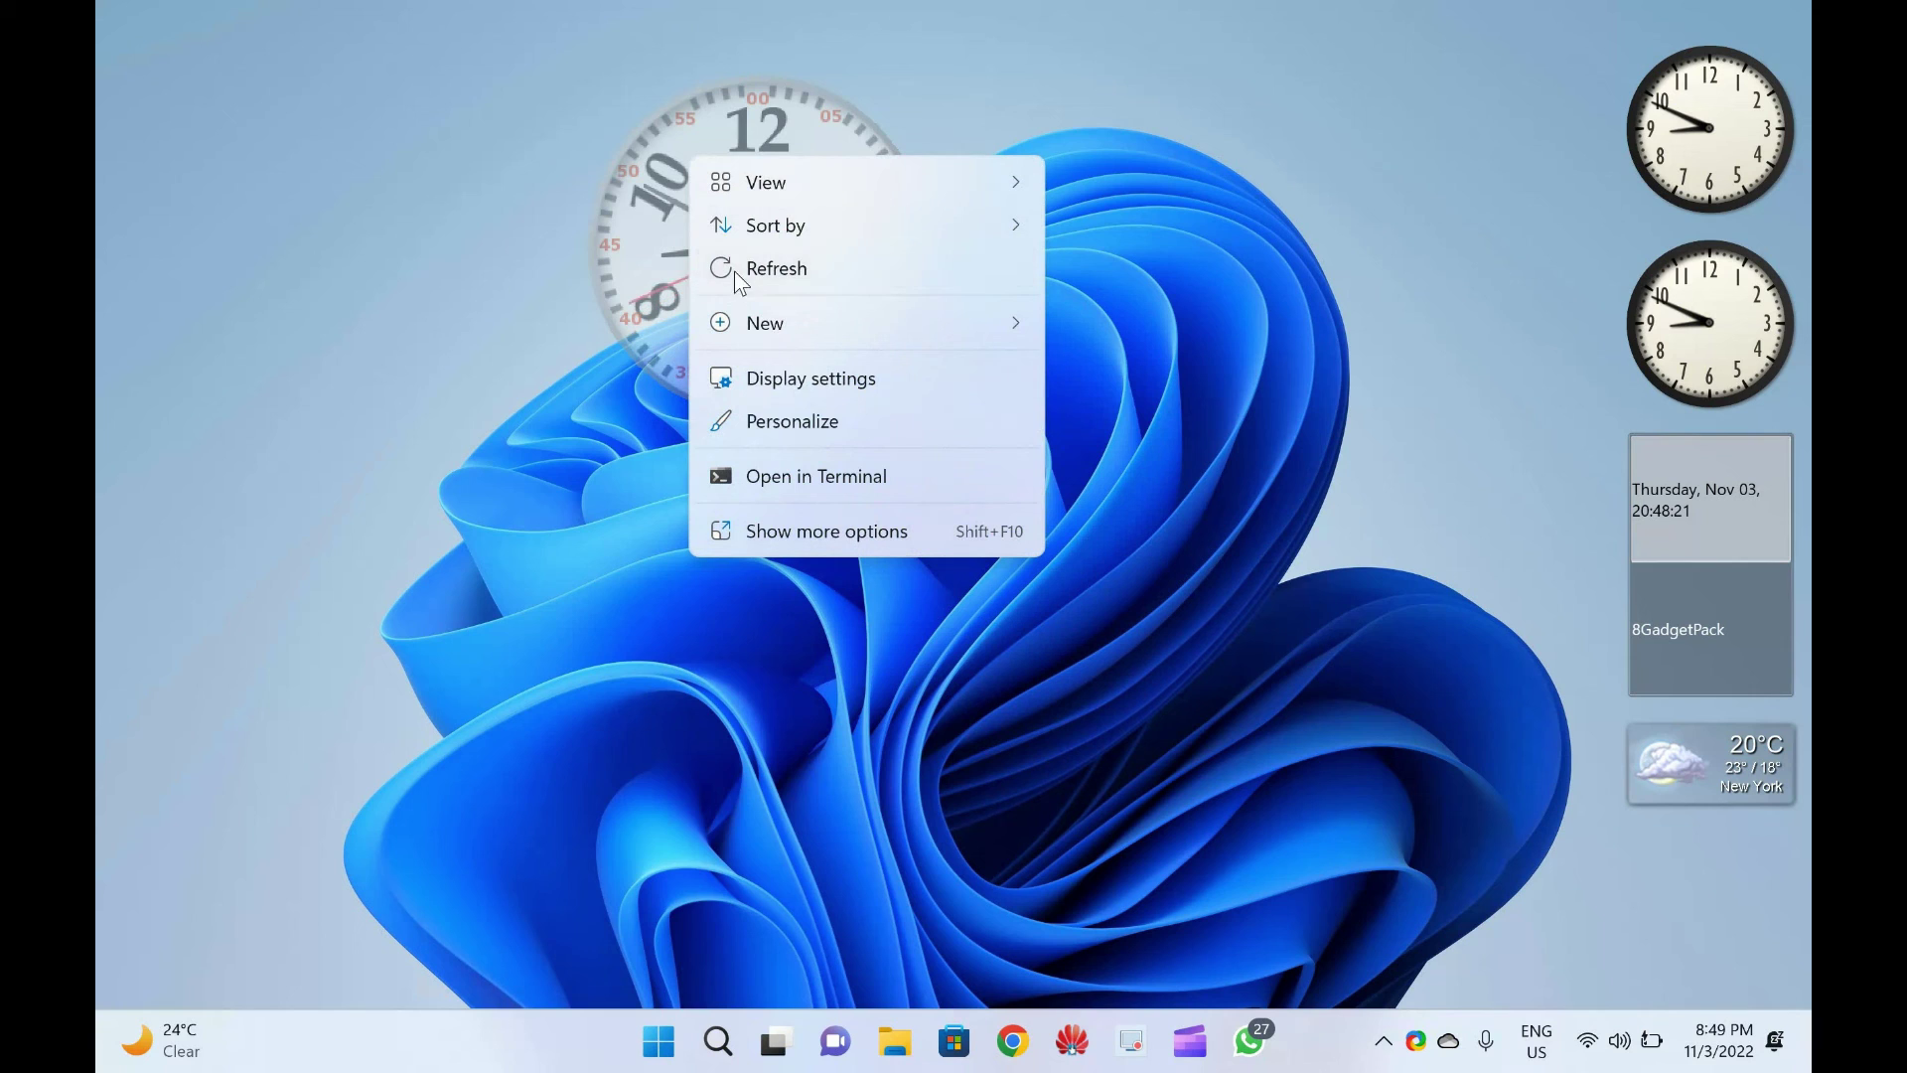
left_click(731, 268)
right_click(666, 166)
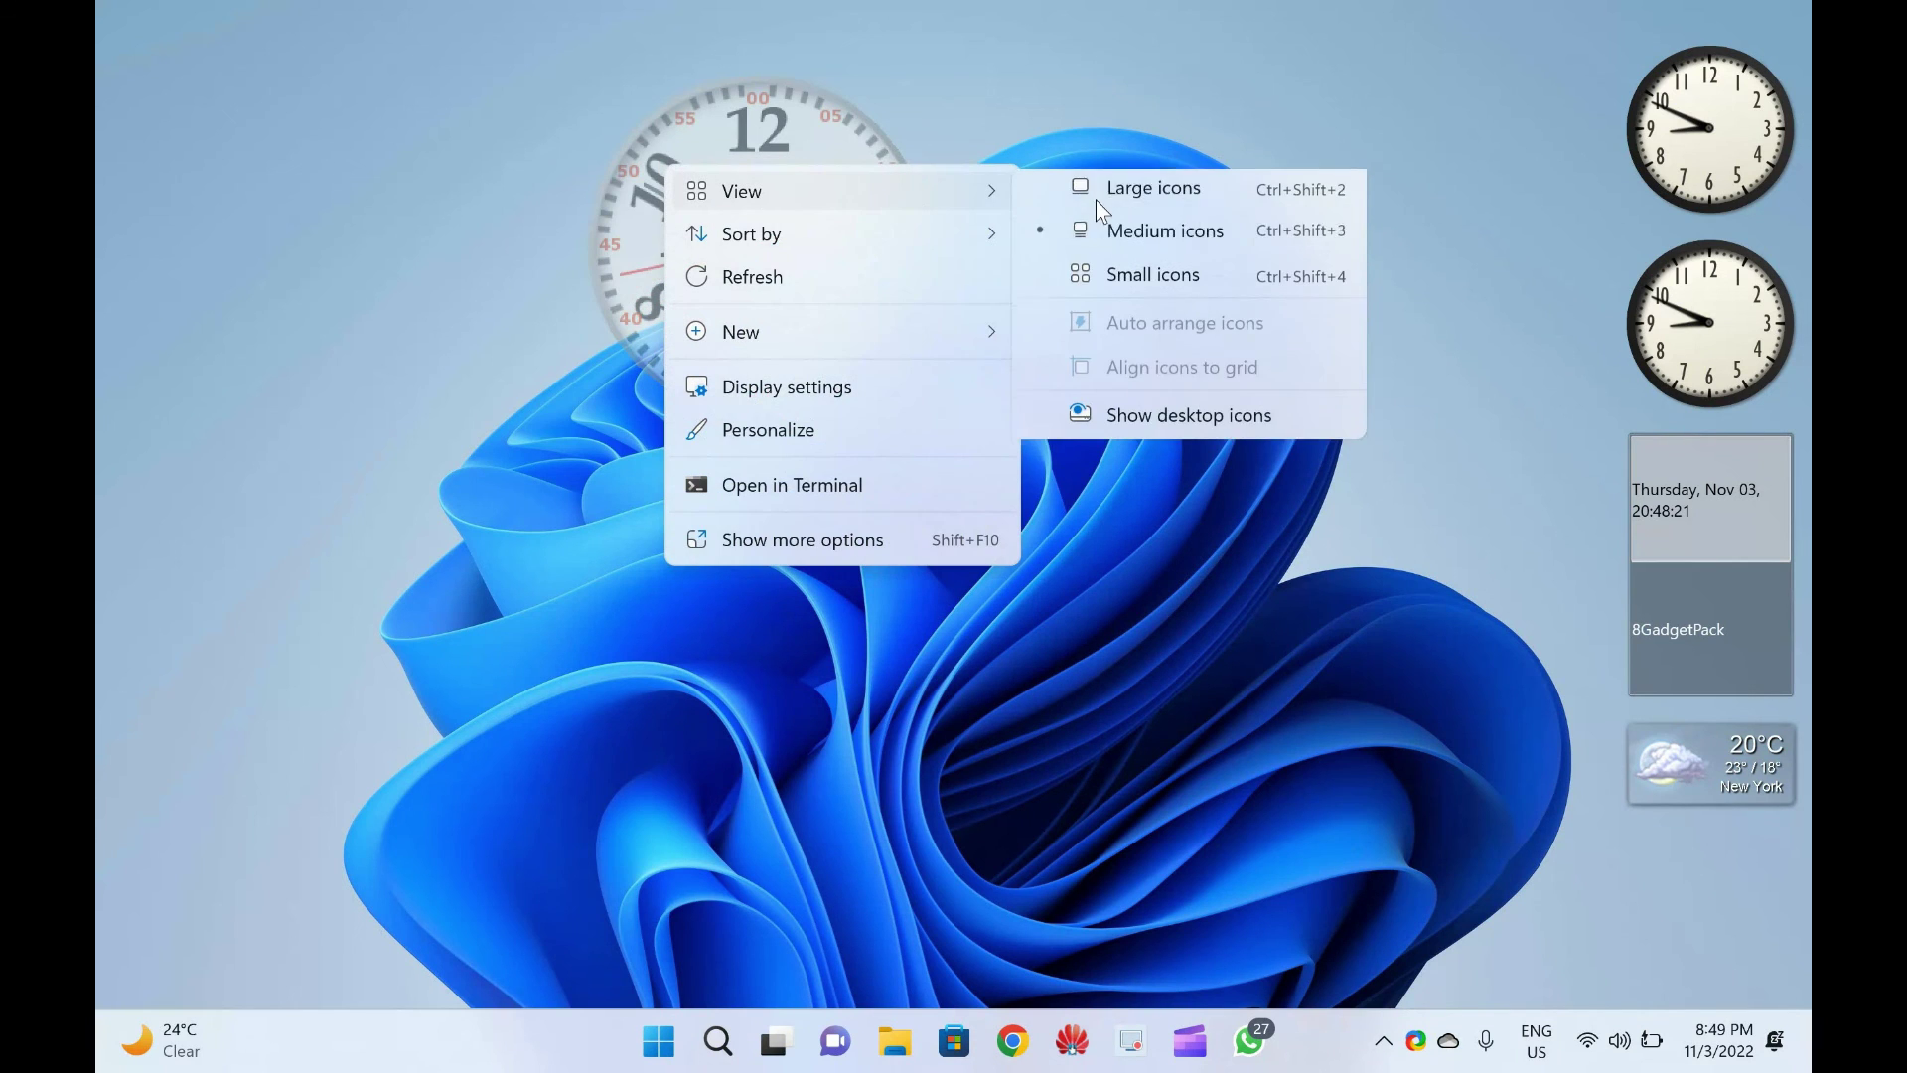
mouse_move(766, 181)
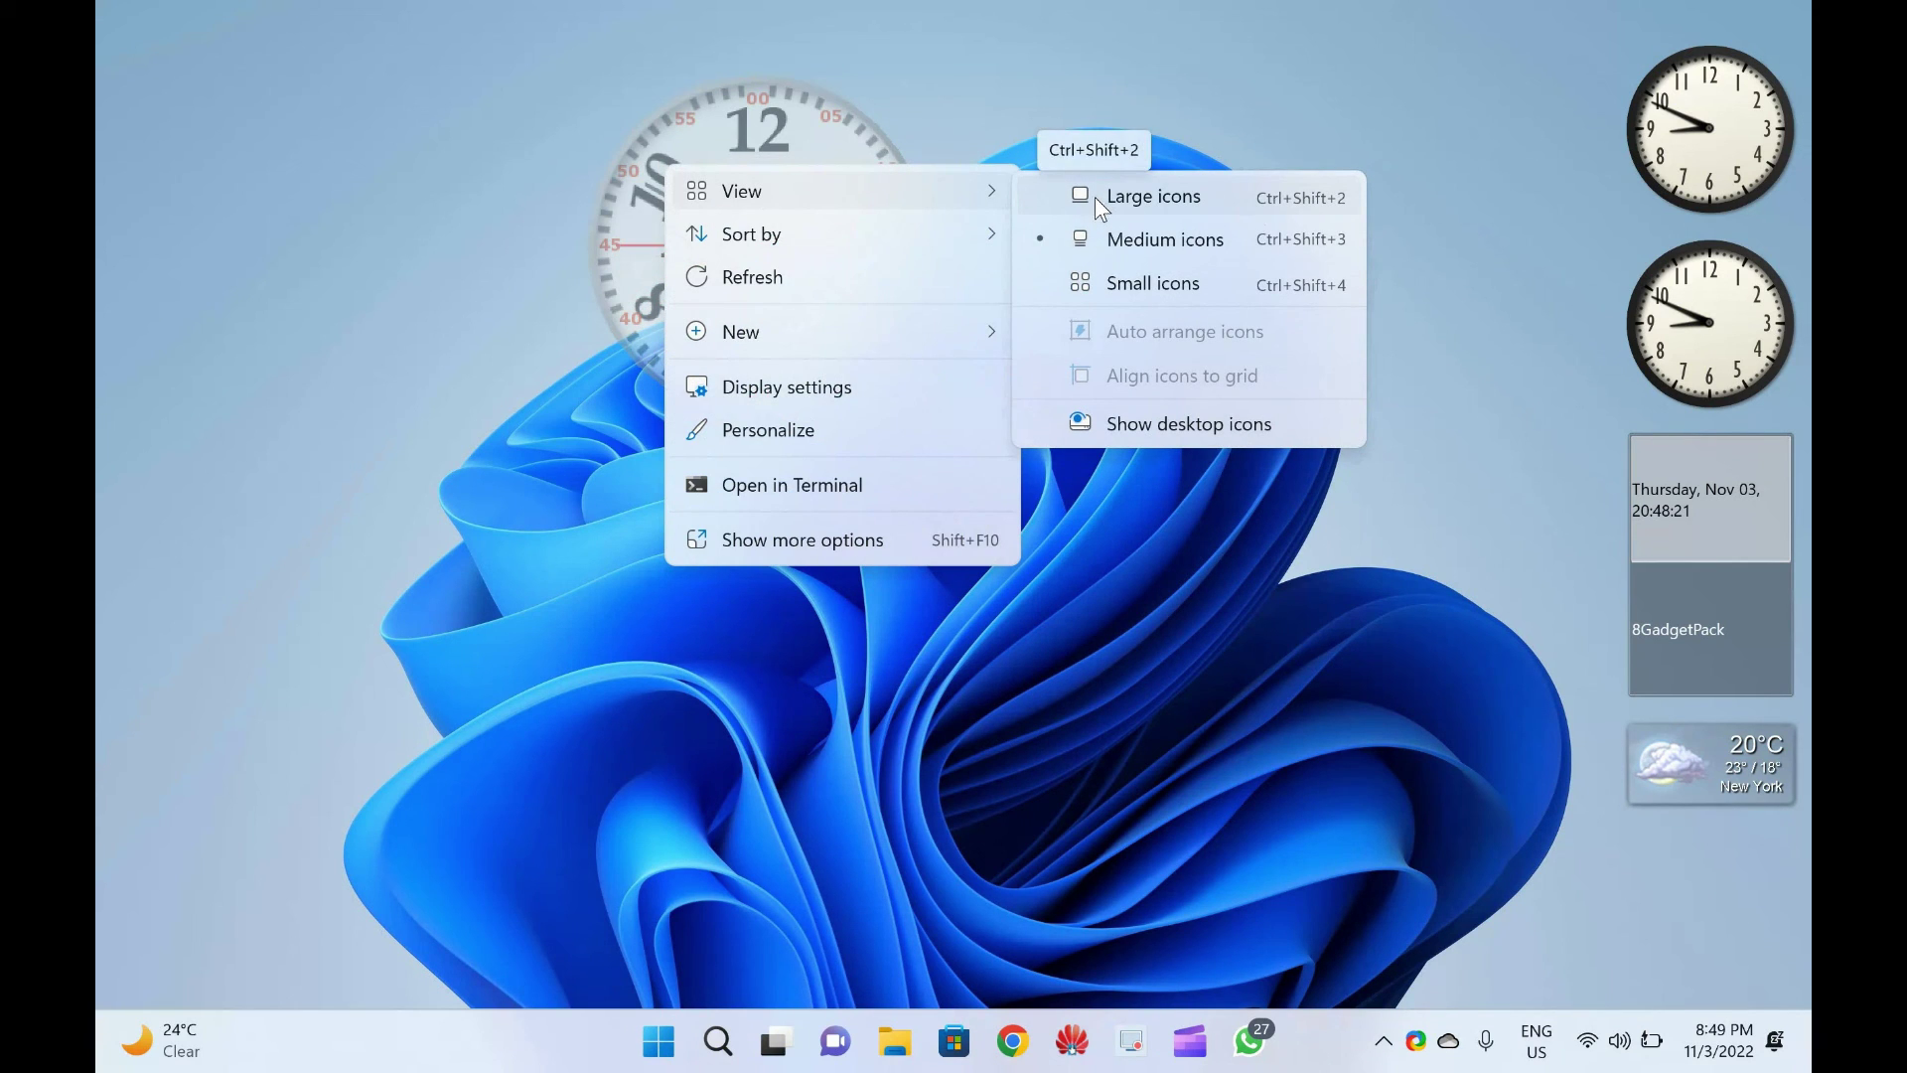
left_click(1095, 198)
right_click(767, 166)
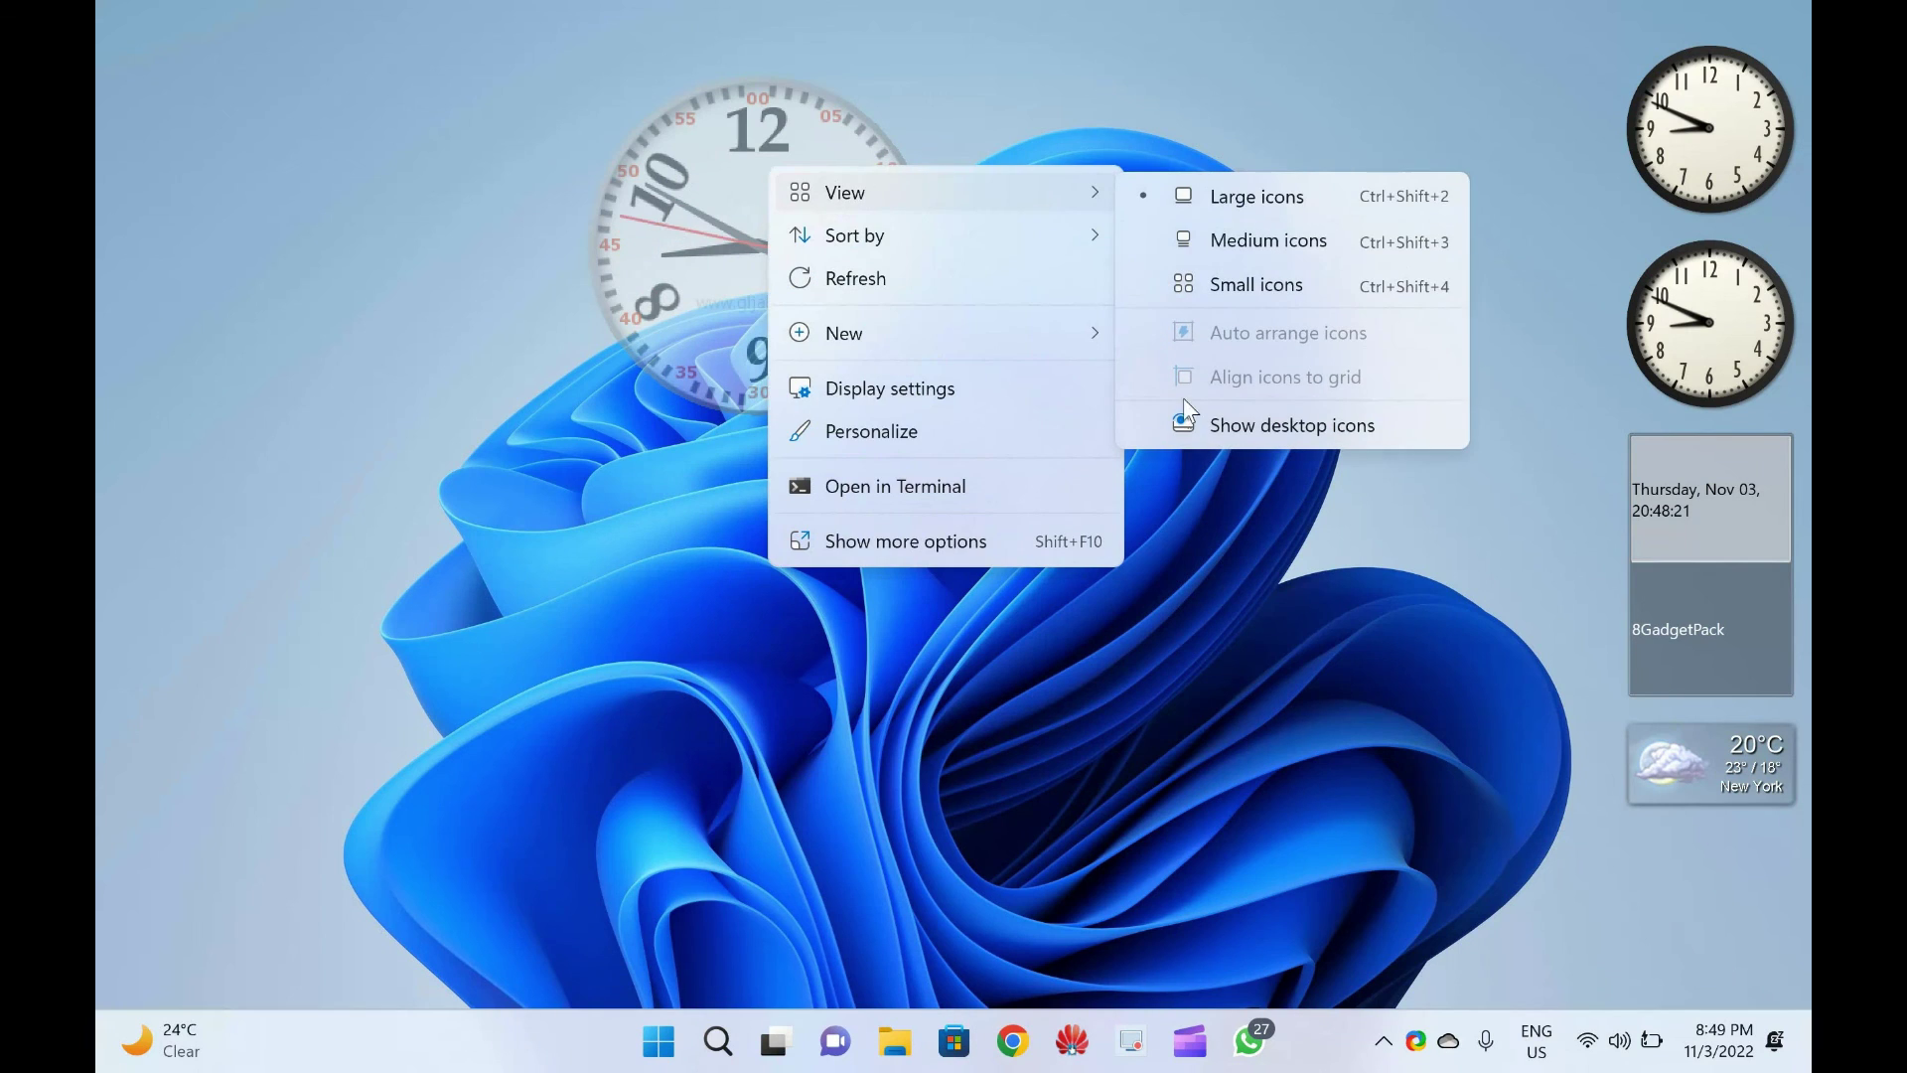
left_click(863, 274)
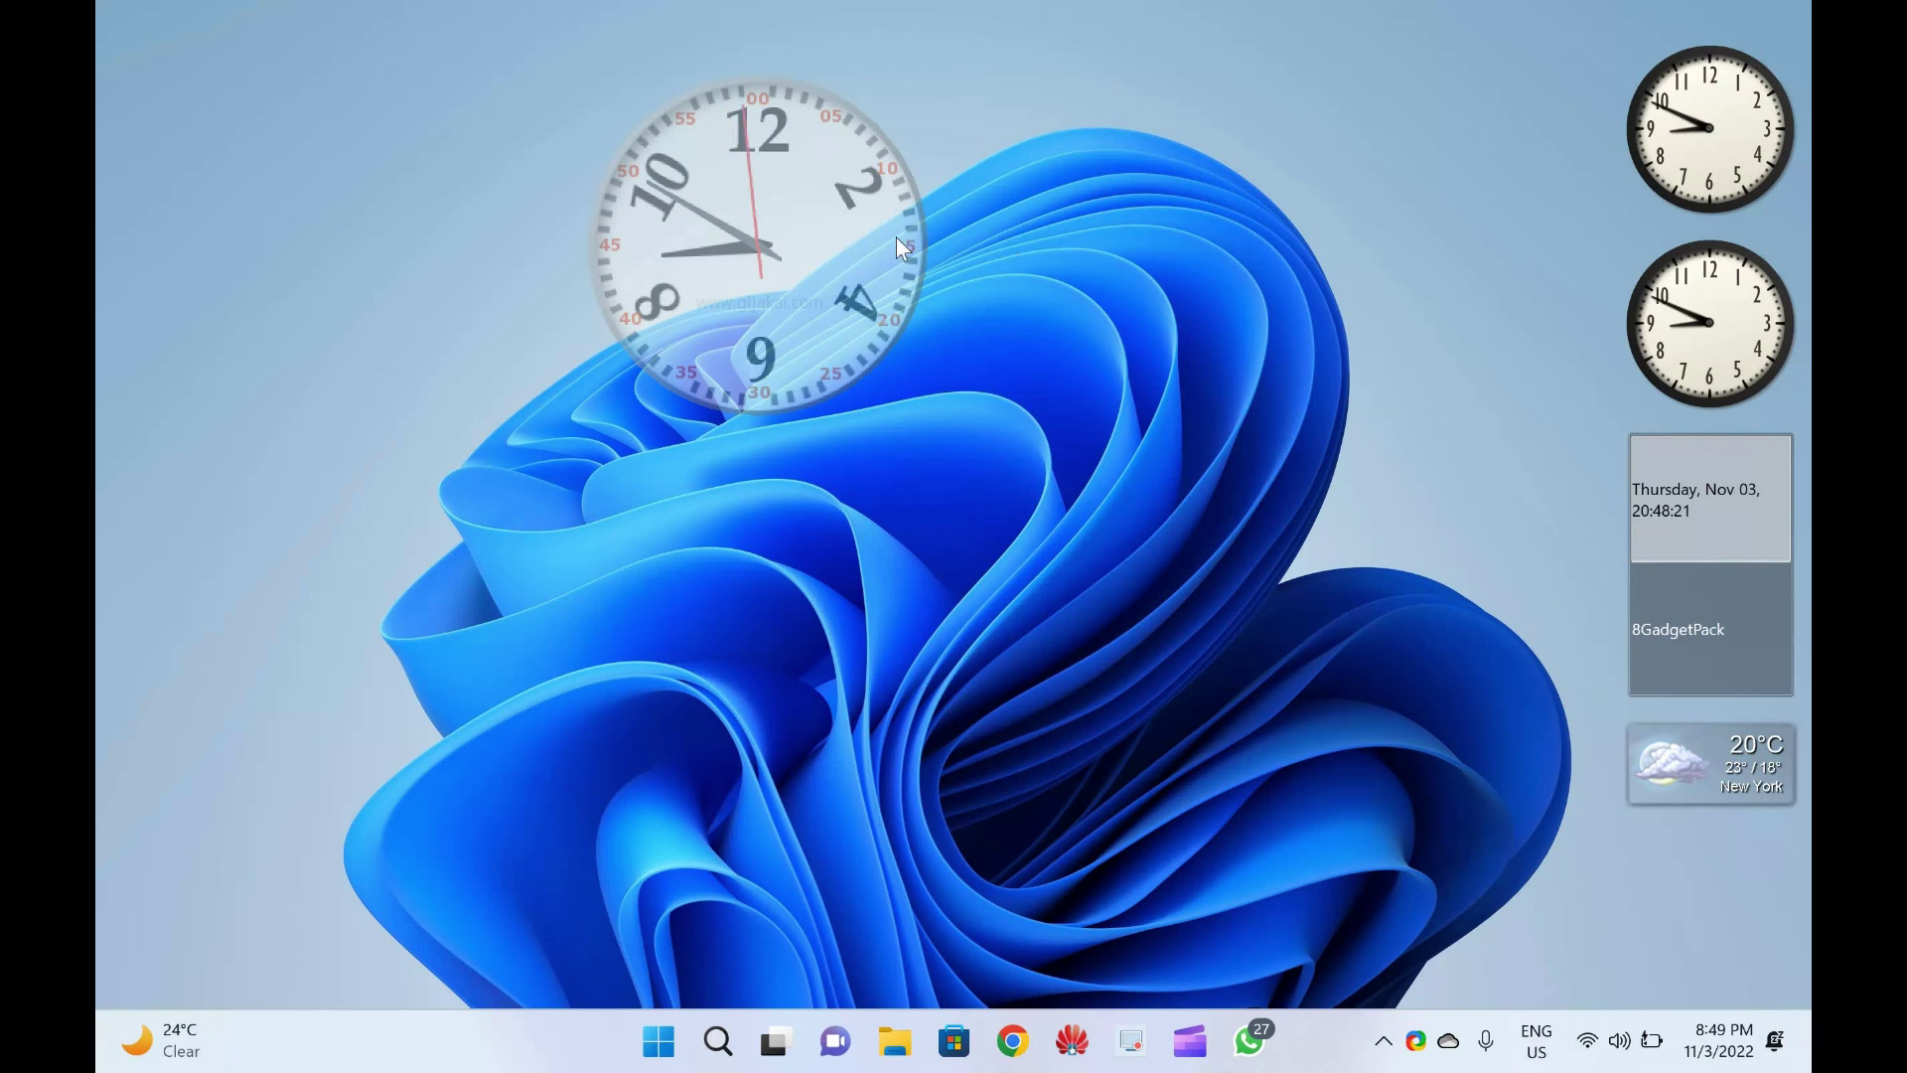
Show and hide the hidden notification-area tray icons flyout
left_click(1384, 1041)
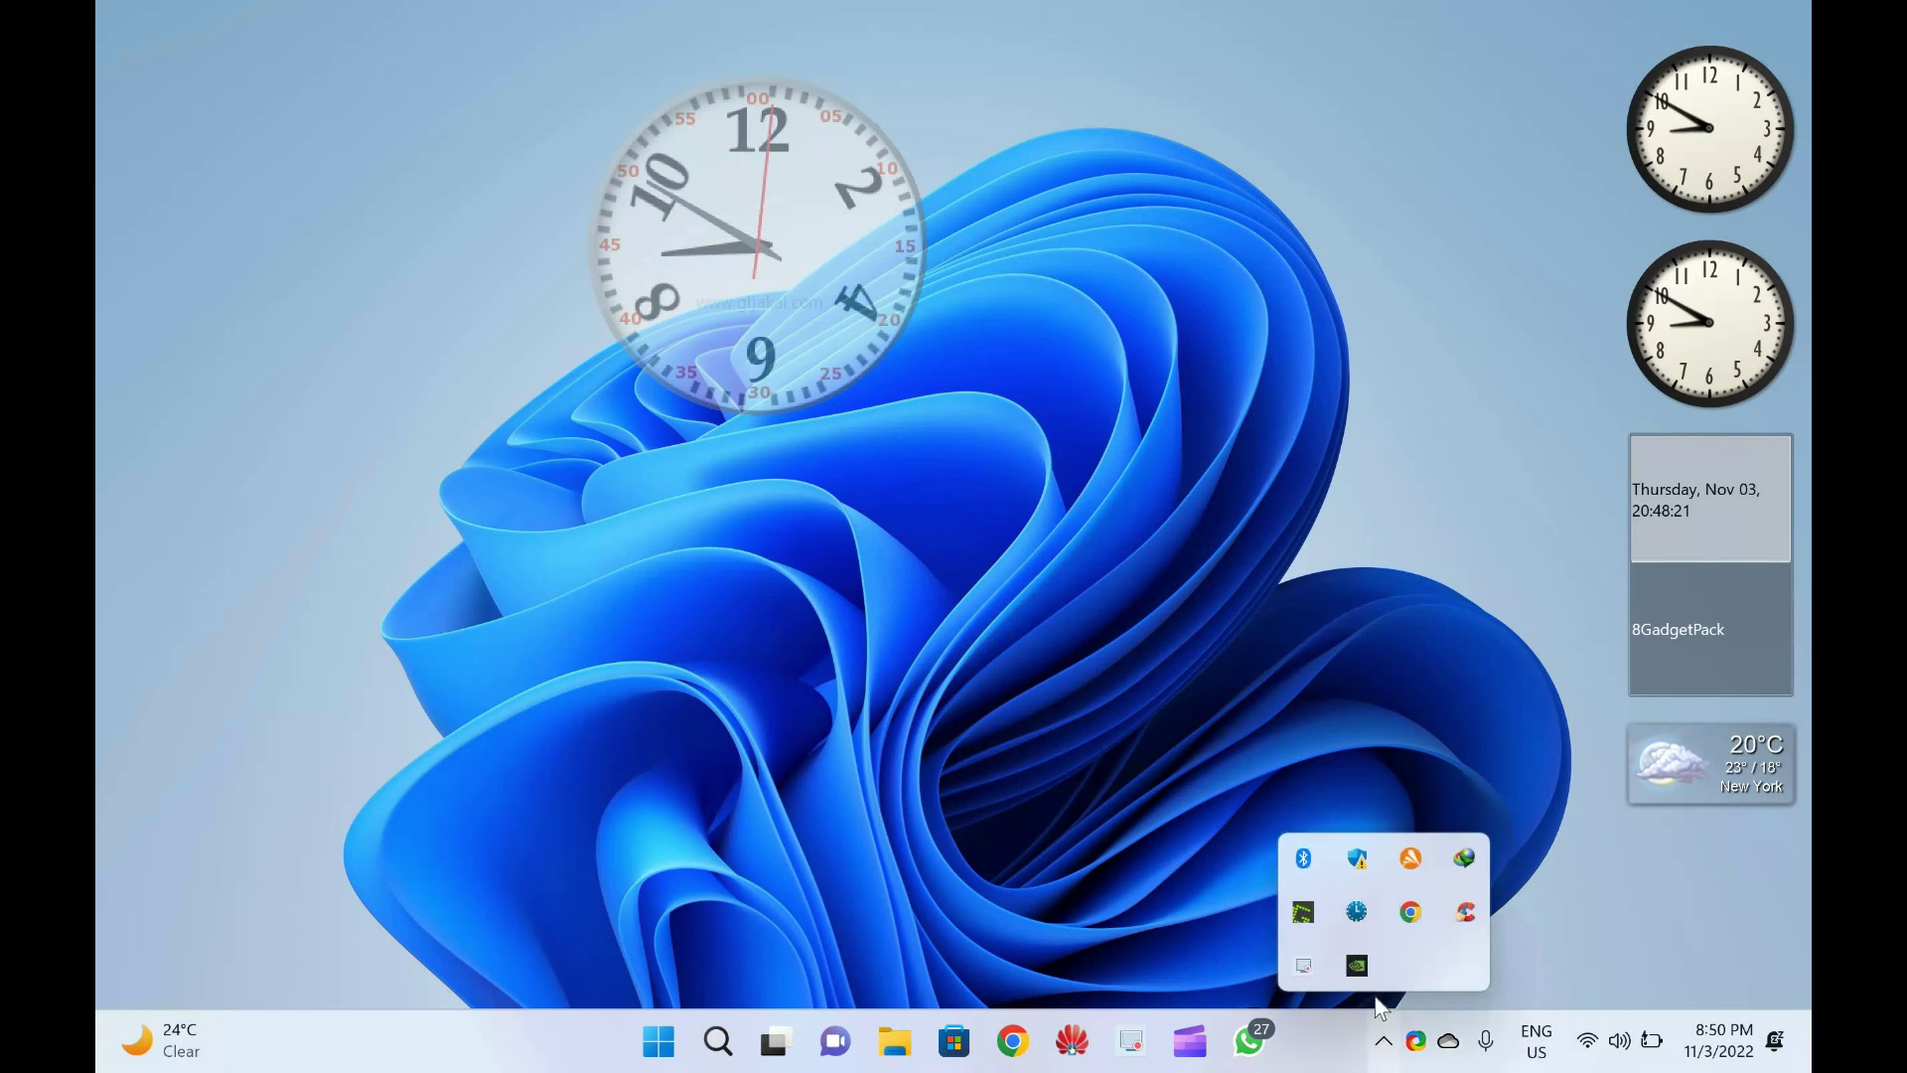
left_click(829, 594)
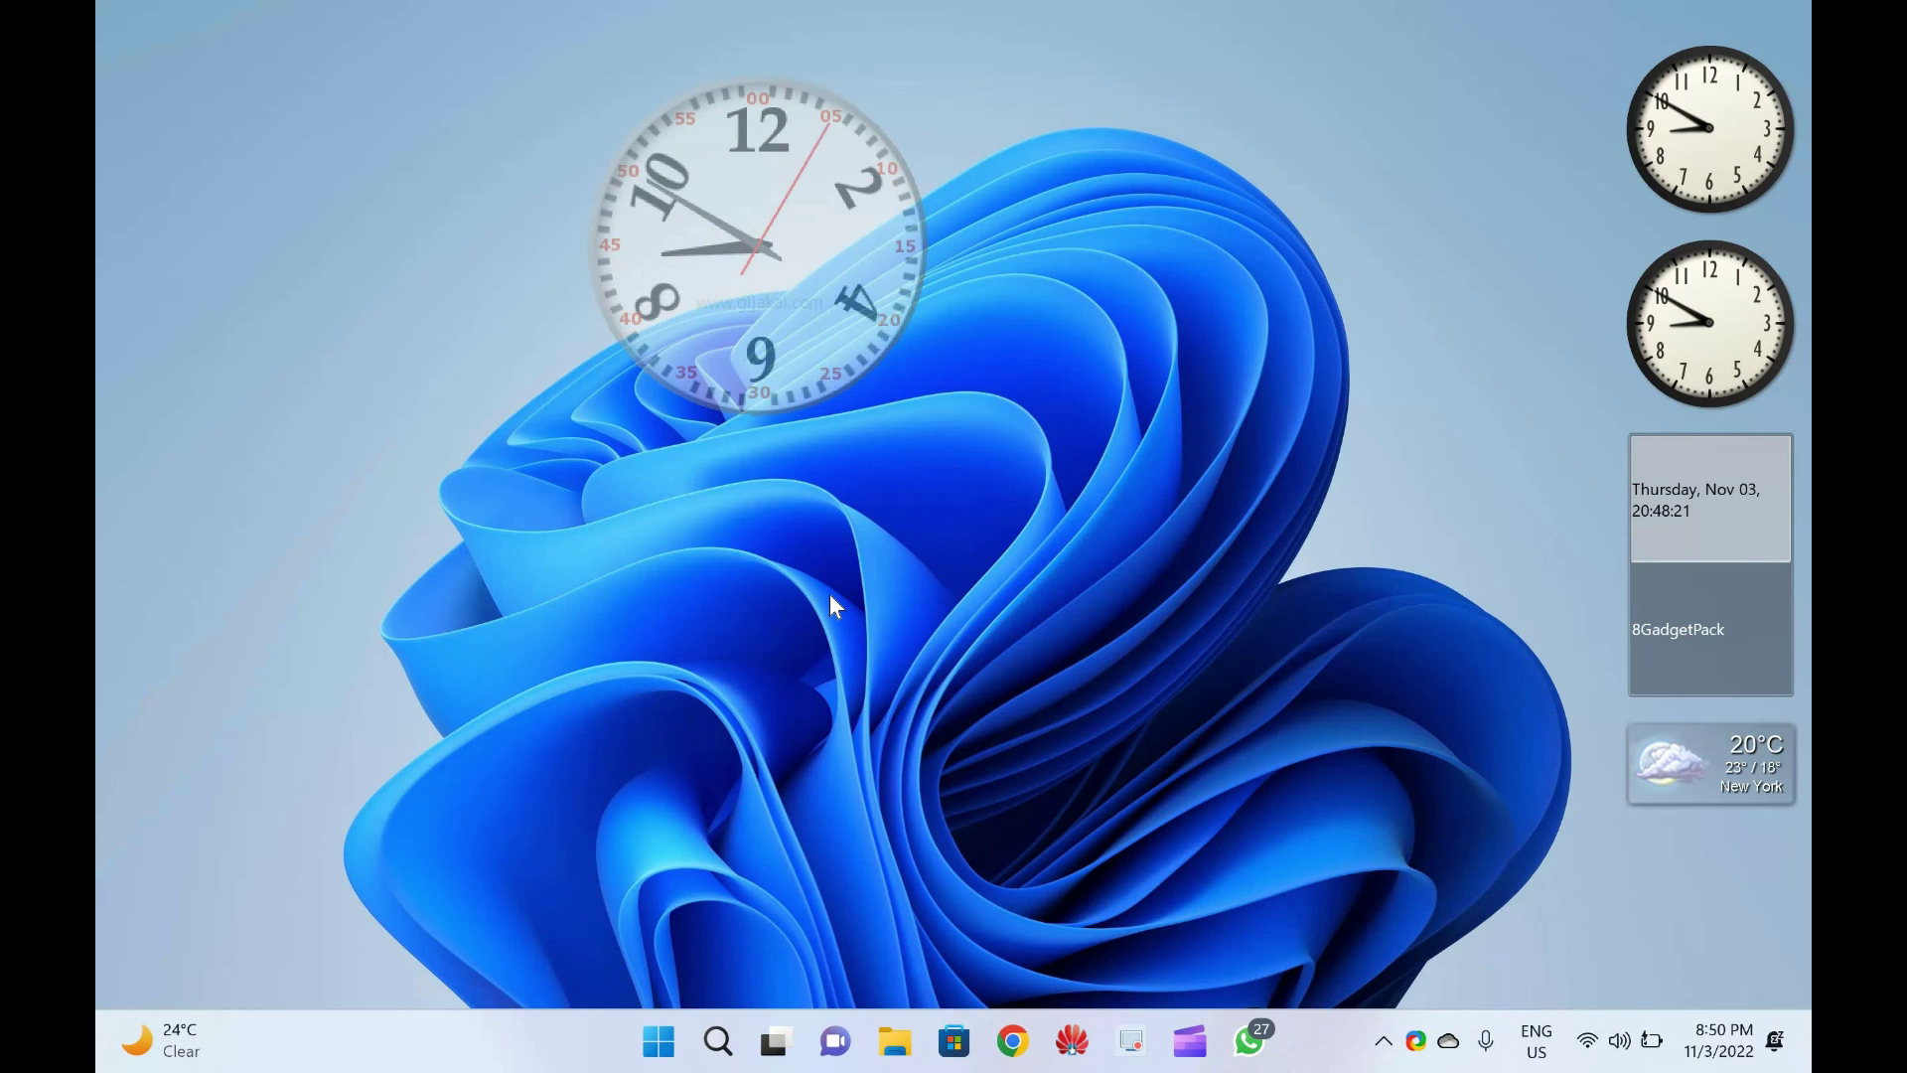